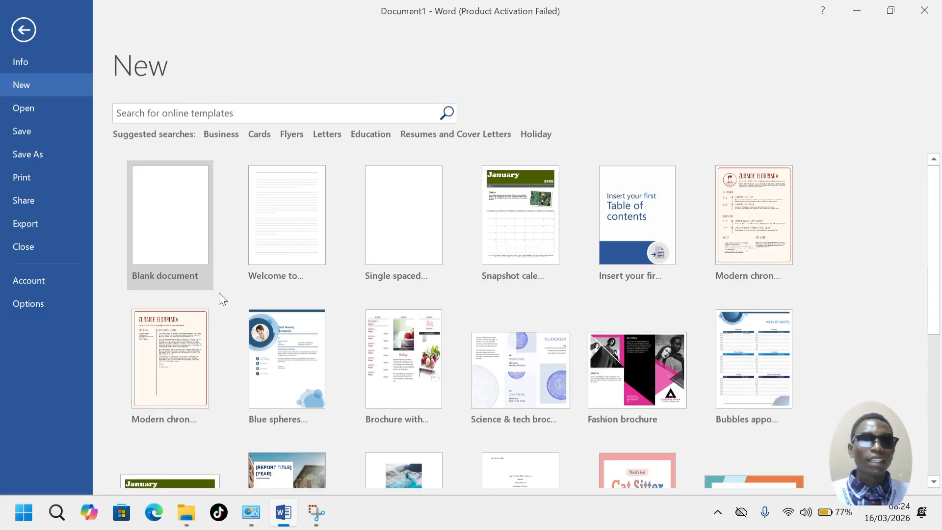
scroll(399, 363, down, 5)
scroll(398, 360, up, 5)
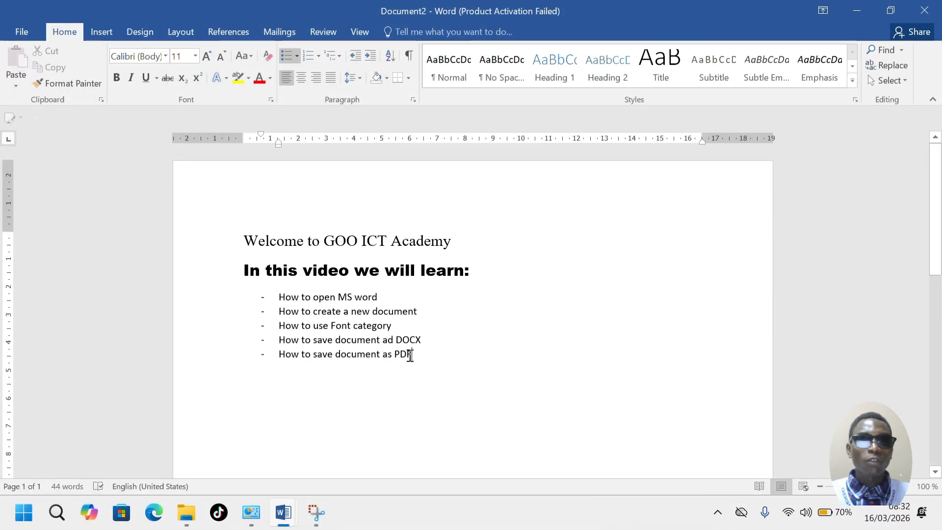
Step: Enlarge the font of the five dashed list items by three increments and shrink it by three increments again
drag(412, 363, 278, 297)
click(206, 56)
click(206, 56)
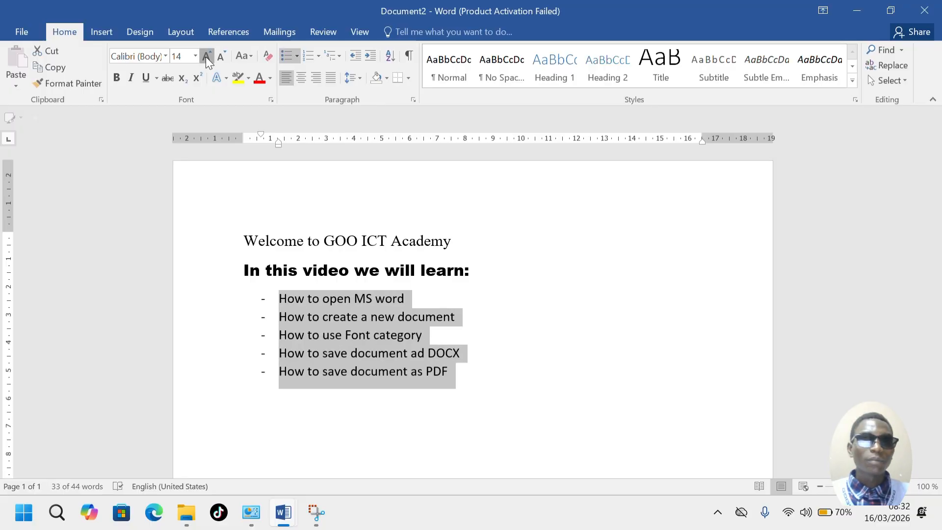
click(206, 56)
click(223, 56)
click(222, 56)
click(222, 56)
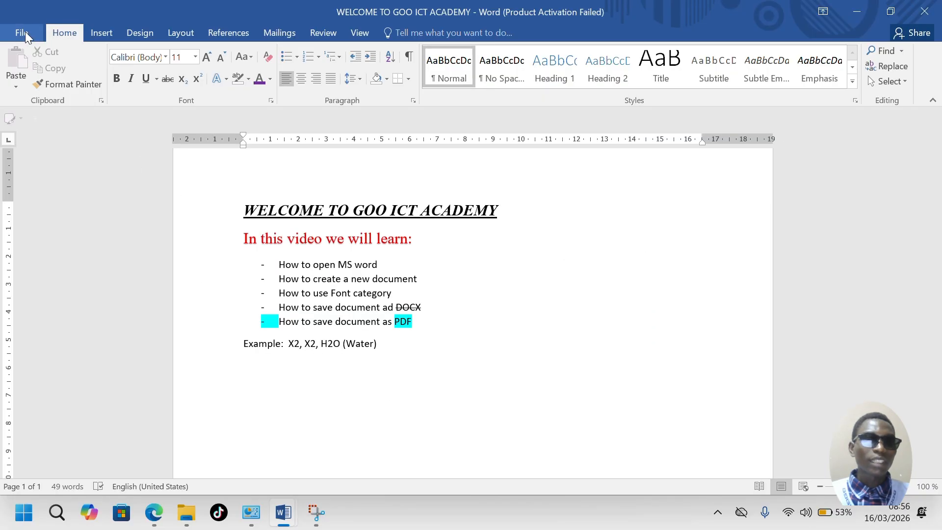
Step: Save a copy of the document on the Desktop as a Word Document named "WELCOME TO GOO ICT ACADEMY Channel"
click(25, 32)
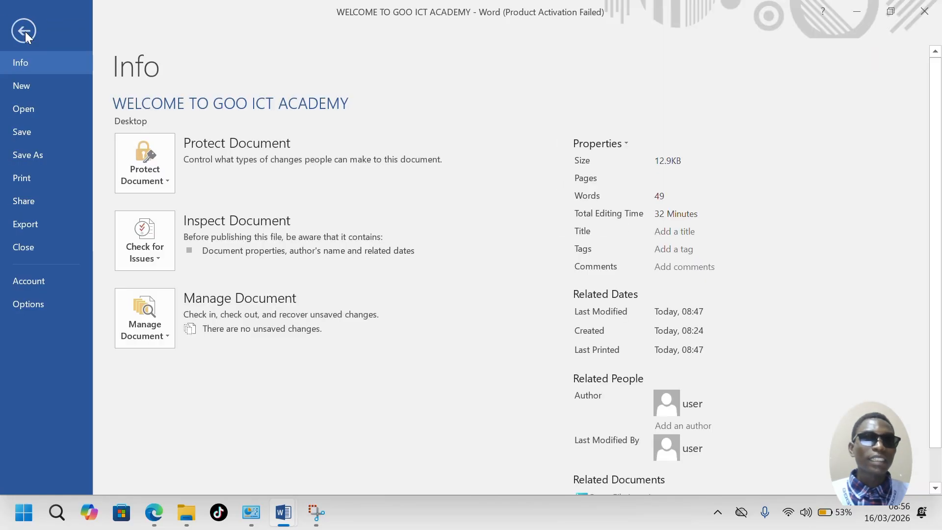
click(35, 154)
click(356, 124)
click(284, 242)
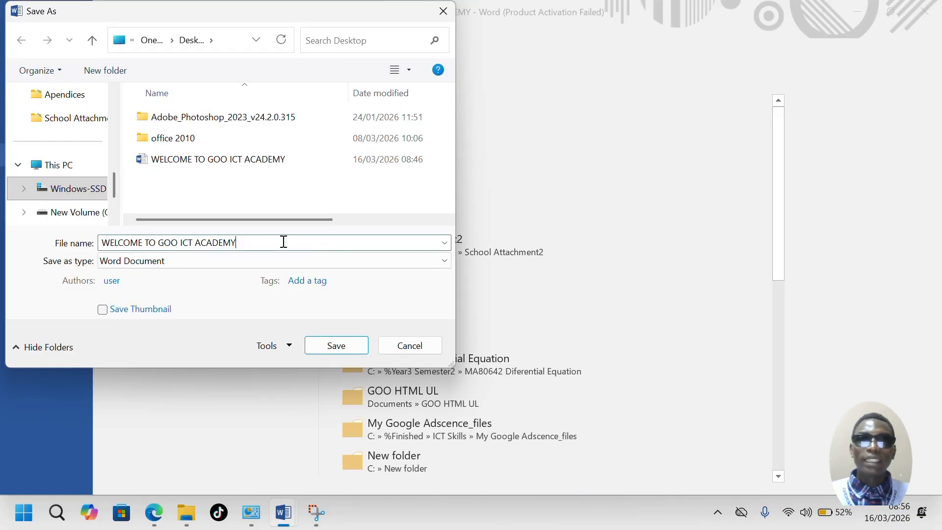
text(Channel)
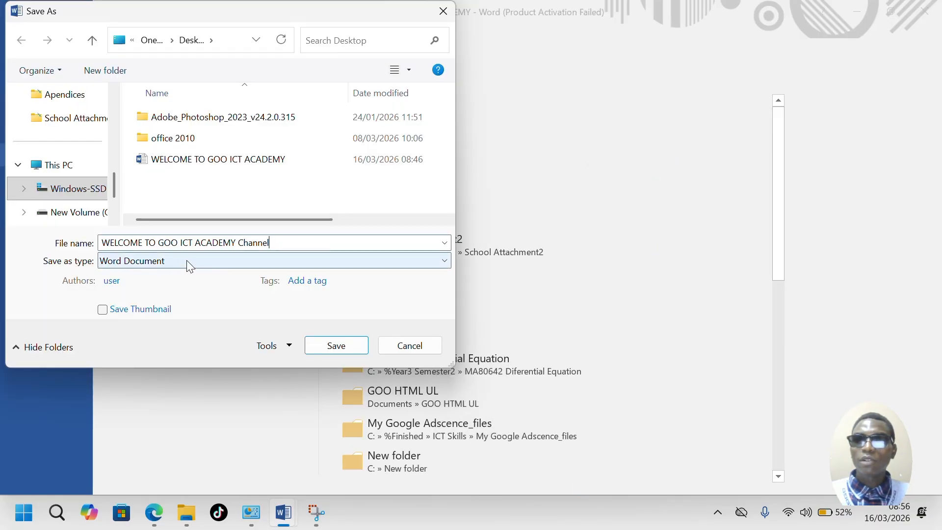
click(336, 346)
Step: Open "WELCOME TO GOO ICT ACADEMY Channel" from the Desktop folder in File Explorer and bring up its Save As options
click(186, 513)
click(76, 166)
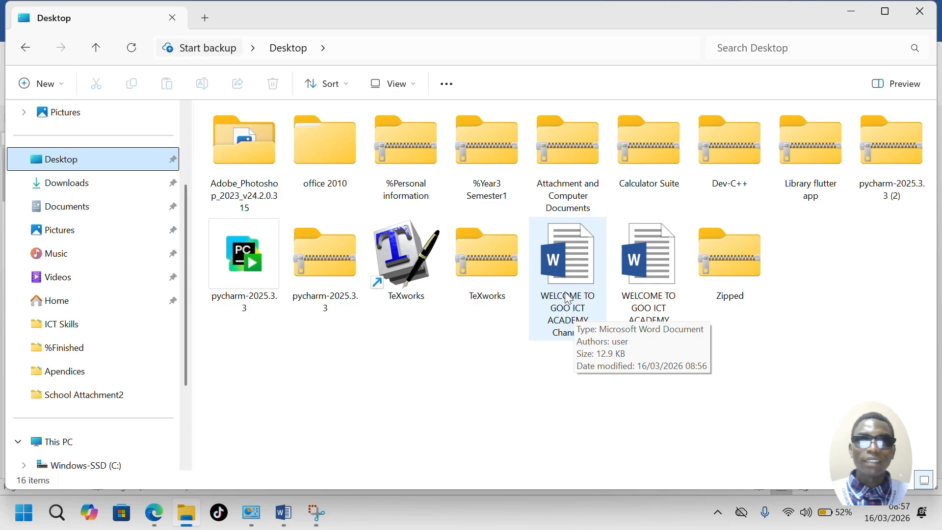
double_click(568, 298)
click(18, 34)
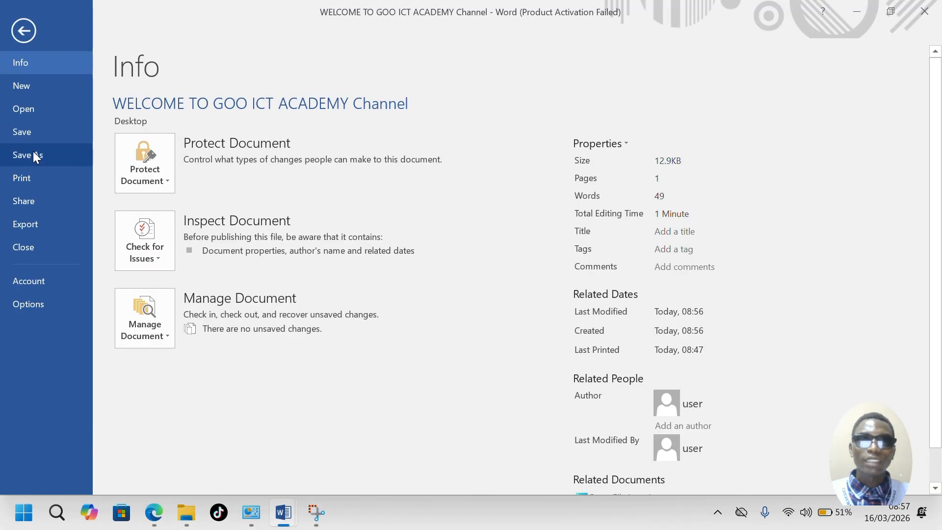
click(36, 156)
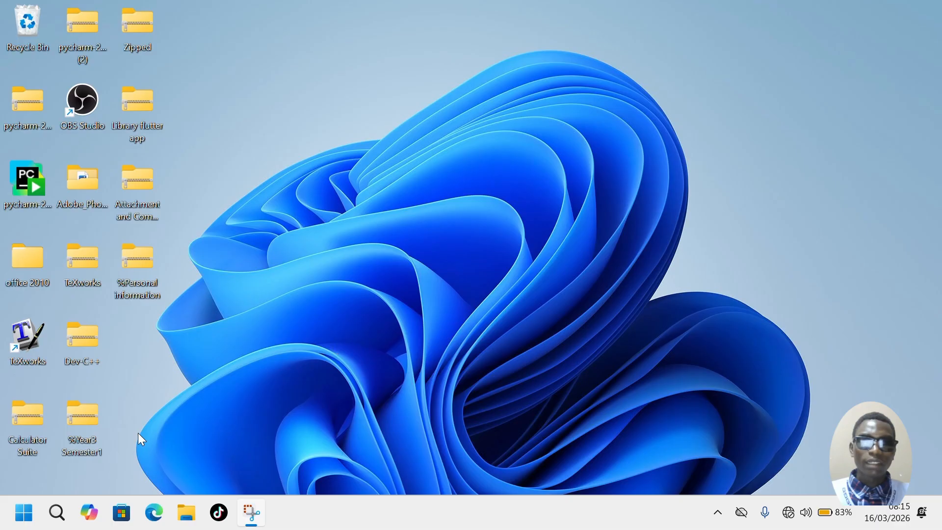
Step: Search the computer for "microsoft word" and launch Word 2016
click(24, 513)
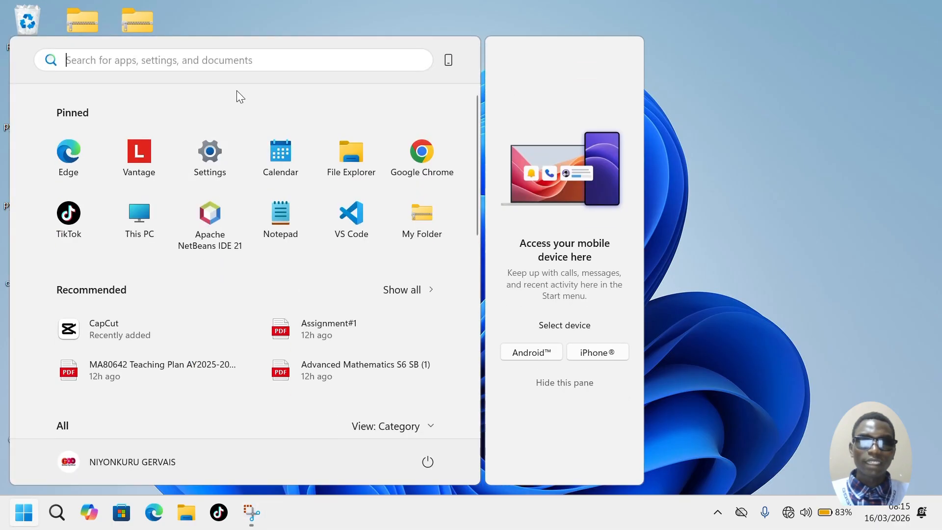
text(micro)
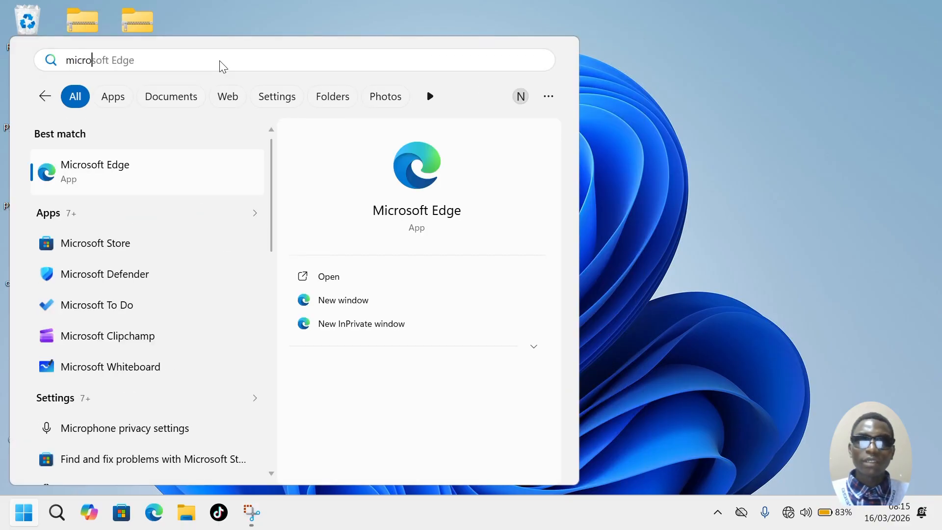
text(soft wi)
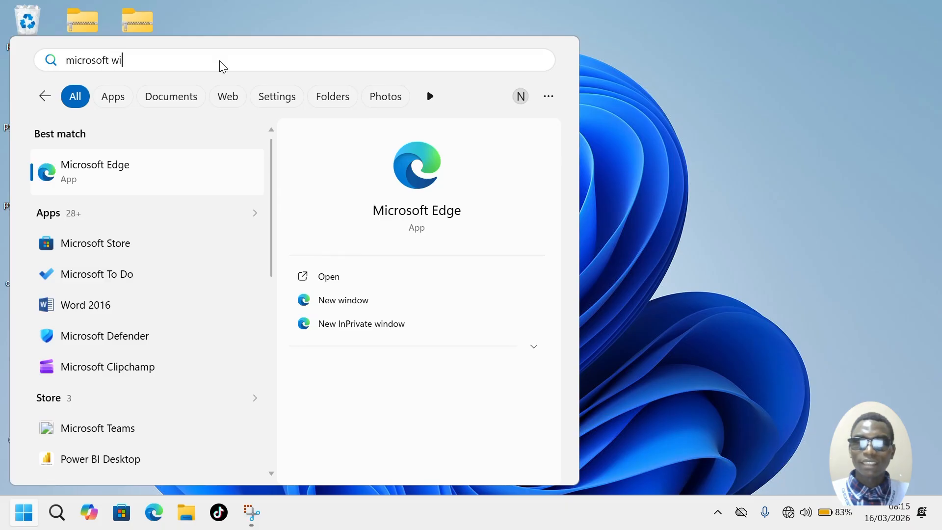
key(BackSpace)
text(ord)
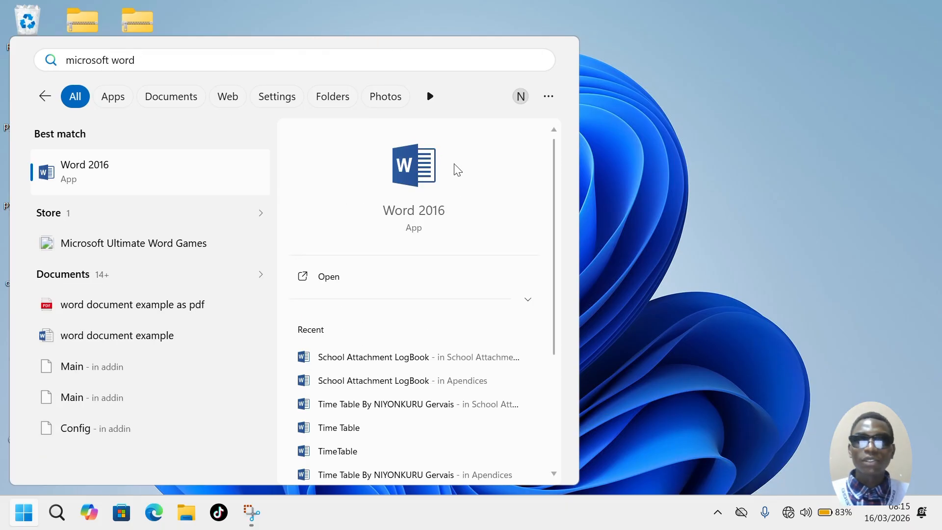
click(415, 189)
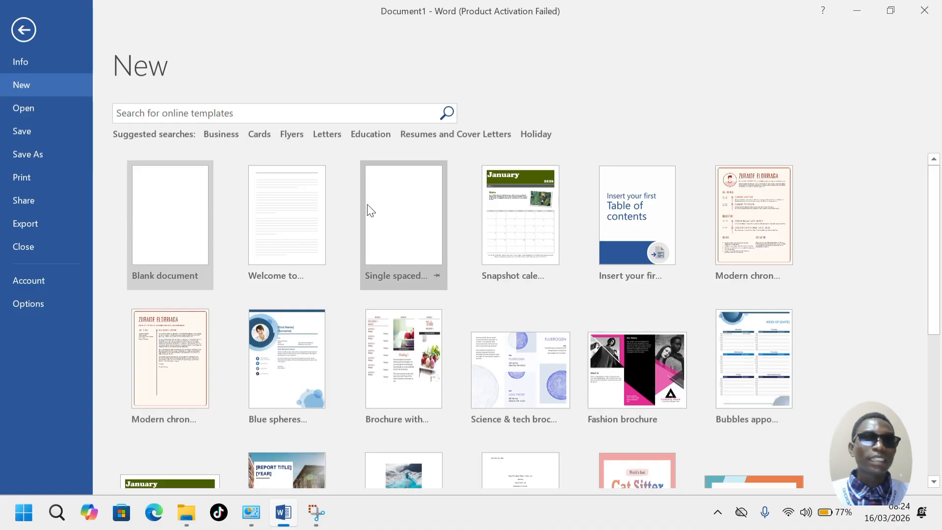
Step: Look through the available templates and create a new blank document
scroll(398, 361, down, 5)
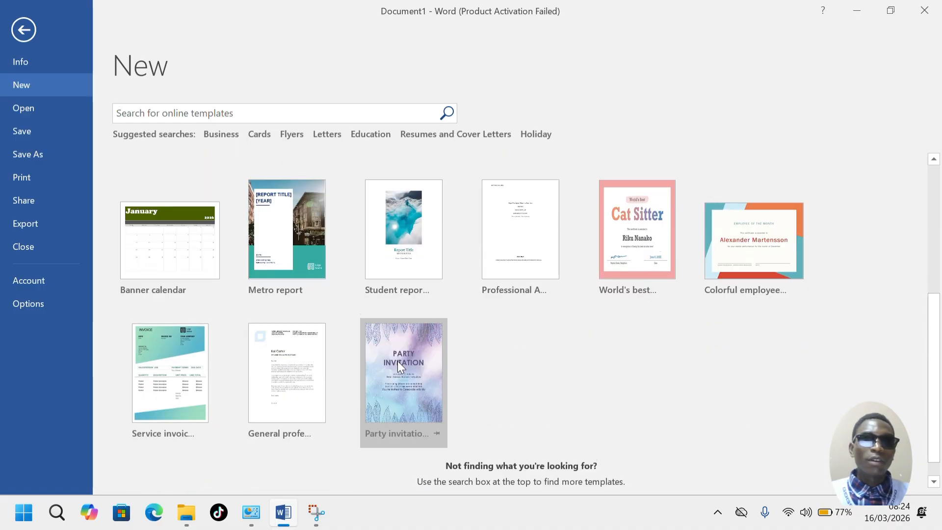
scroll(397, 361, up, 5)
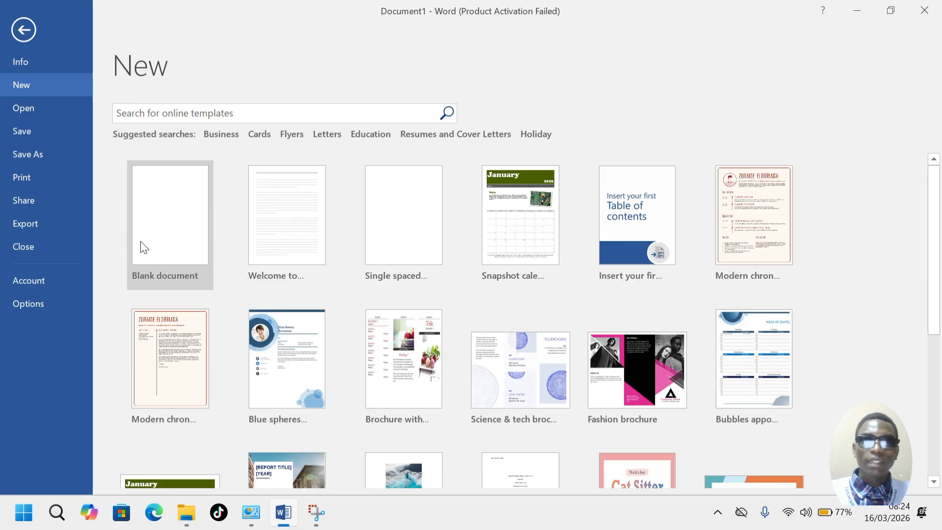
click(151, 212)
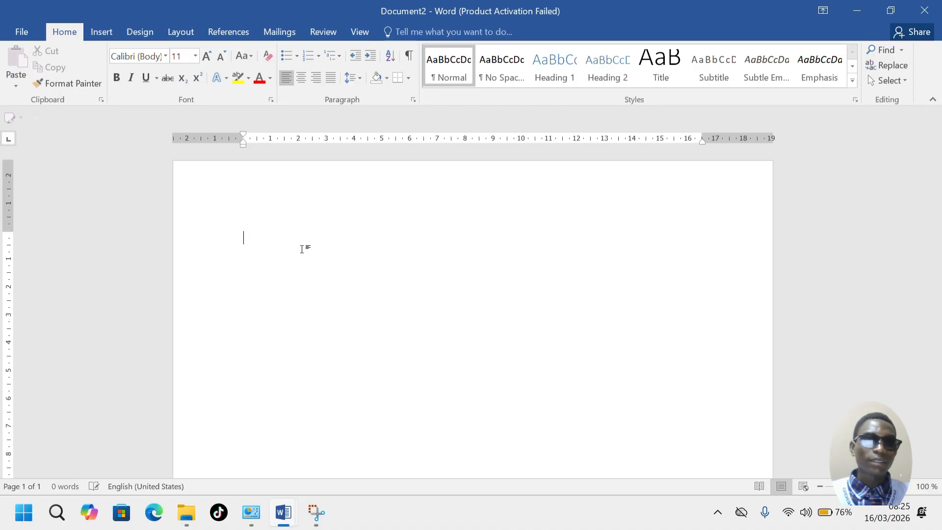
Step: Write "Welcome to GOO ICT Academy" as the first line of the blank document
text(Welci)
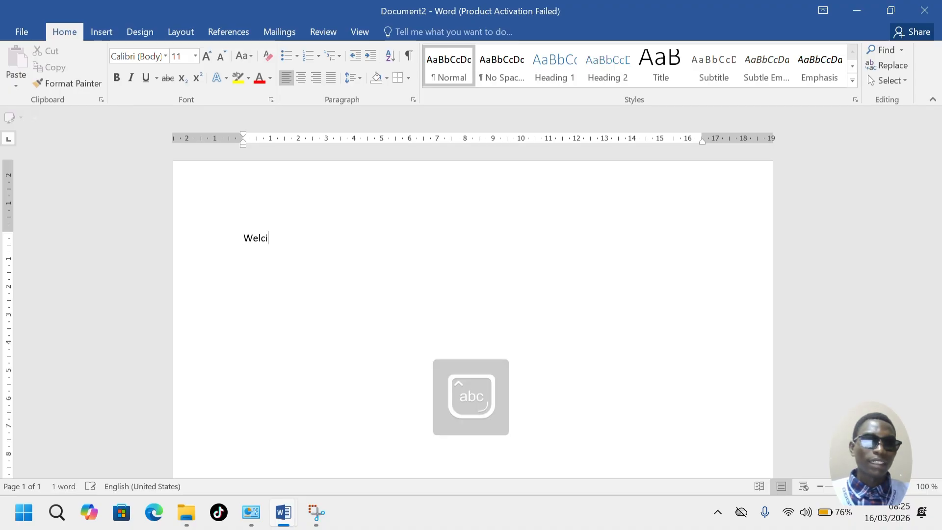
key(BackSpace)
text(ome to F)
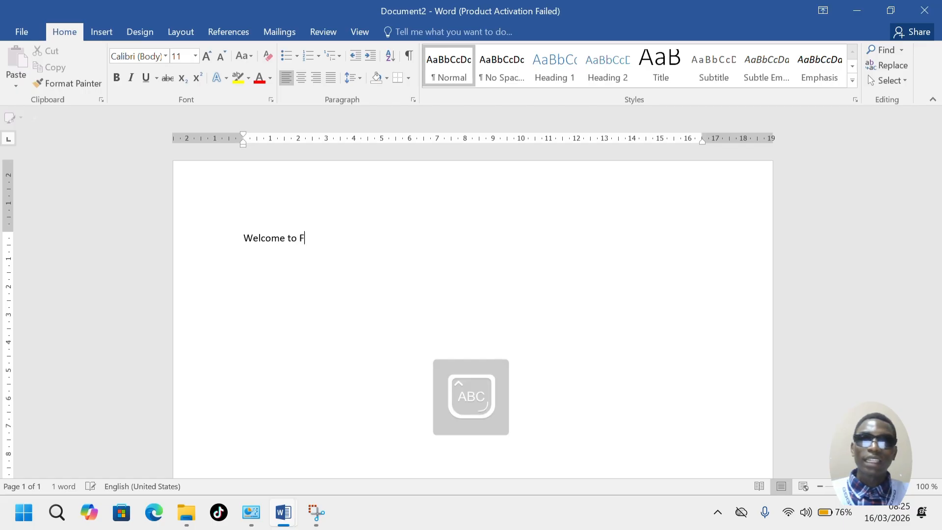
key(BackSpace)
text(GOO)
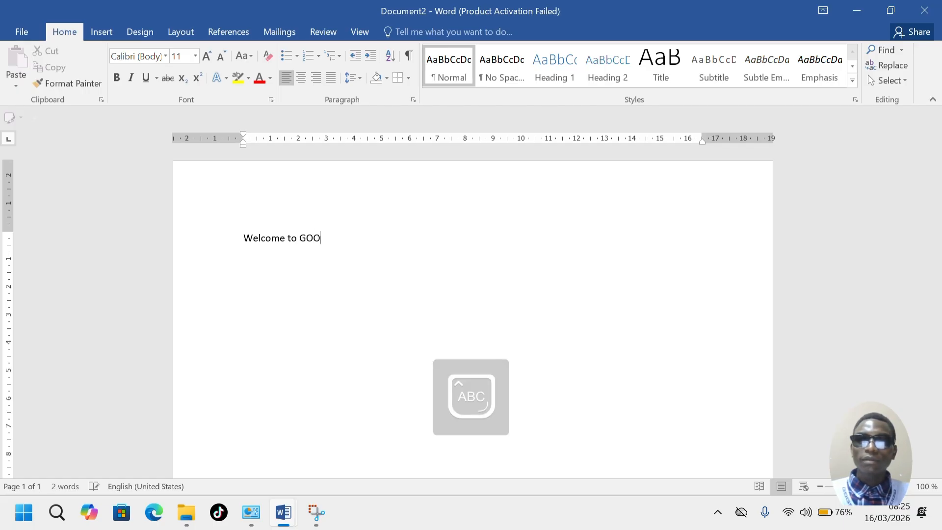
text( ICT A)
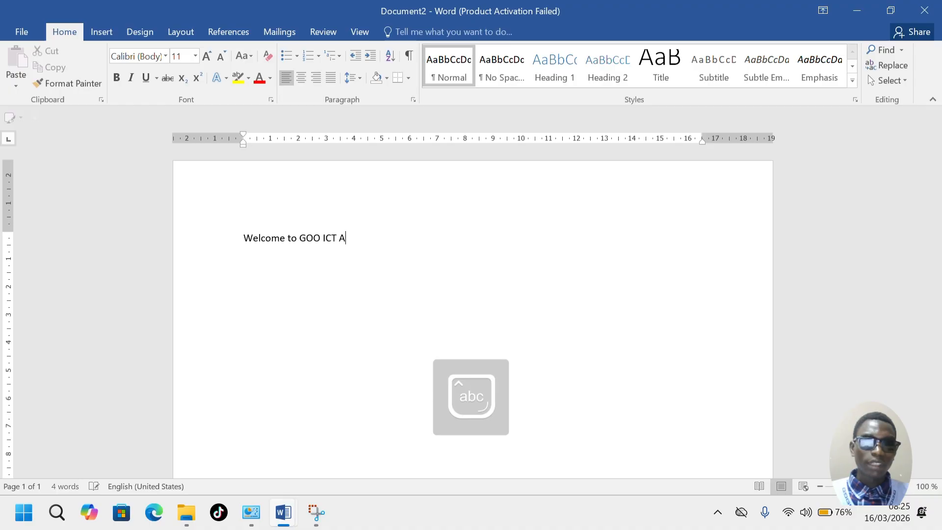
text(cademy)
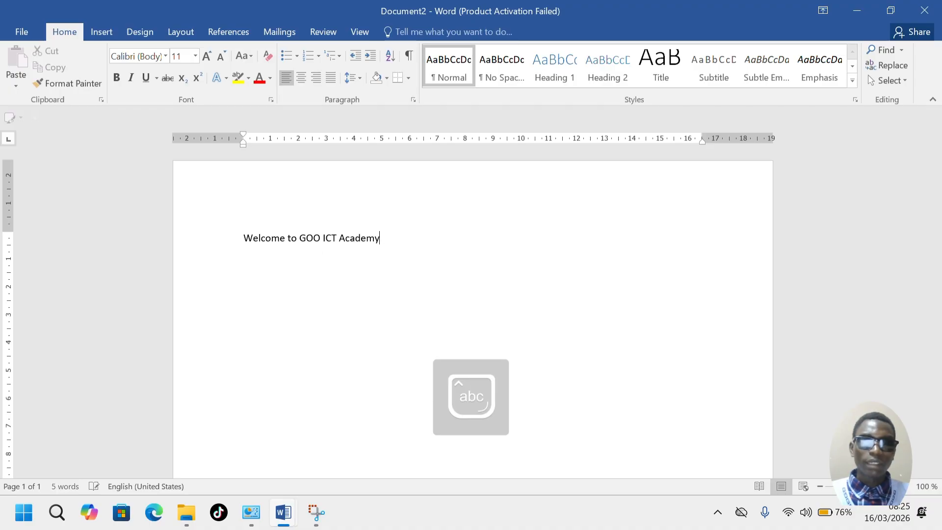
Step: Add a second paragraph reading "In this video we will learn:" below the welcome line
key(Return)
text(In )
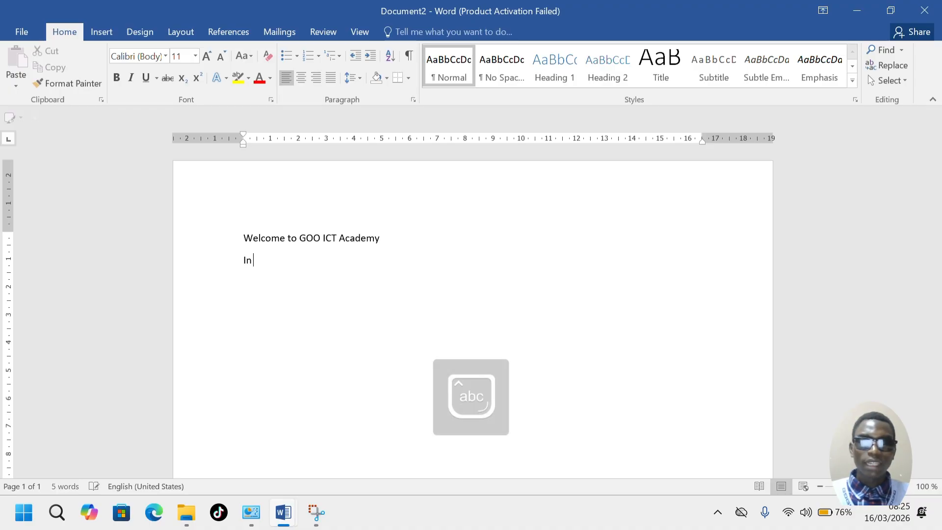
text(this video)
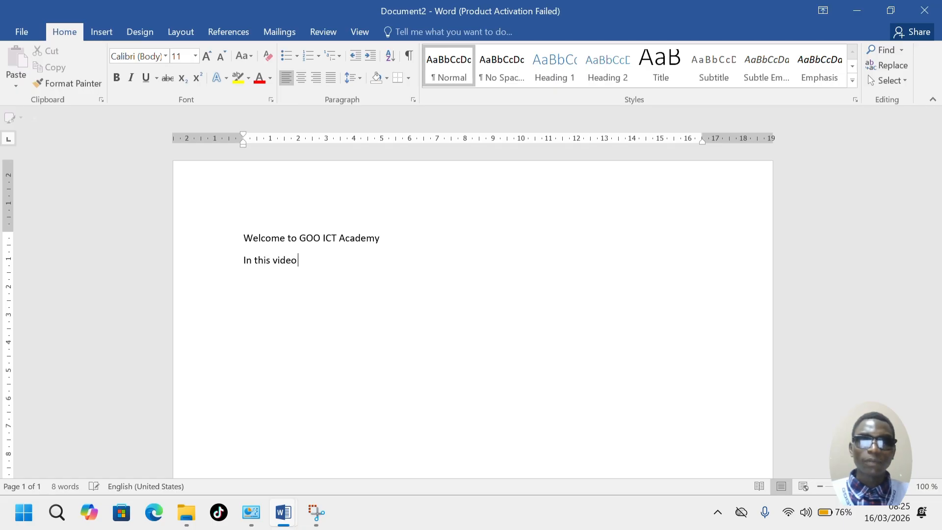
text( we )
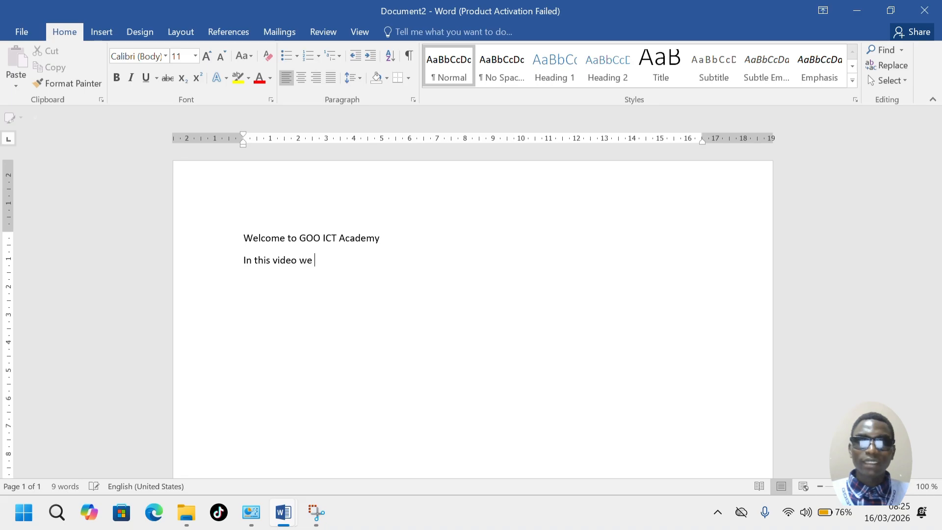
text(will lear)
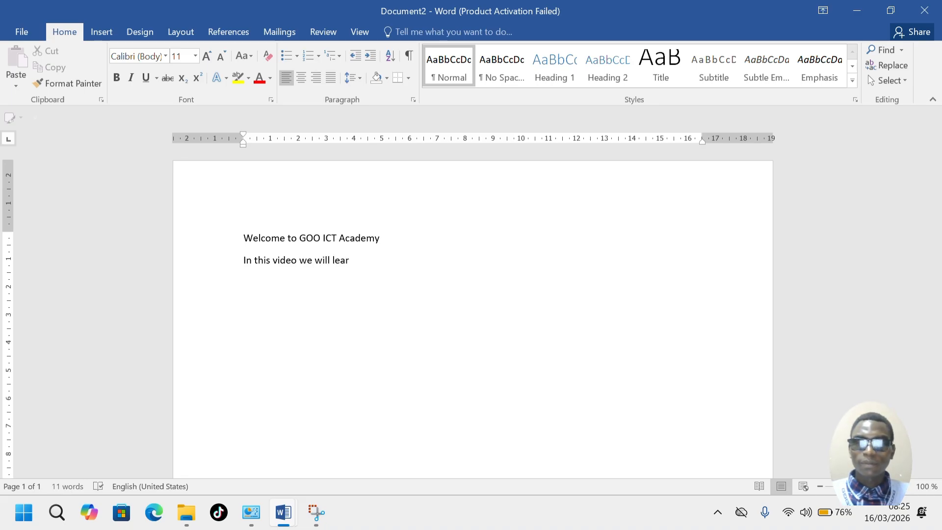
text(n:)
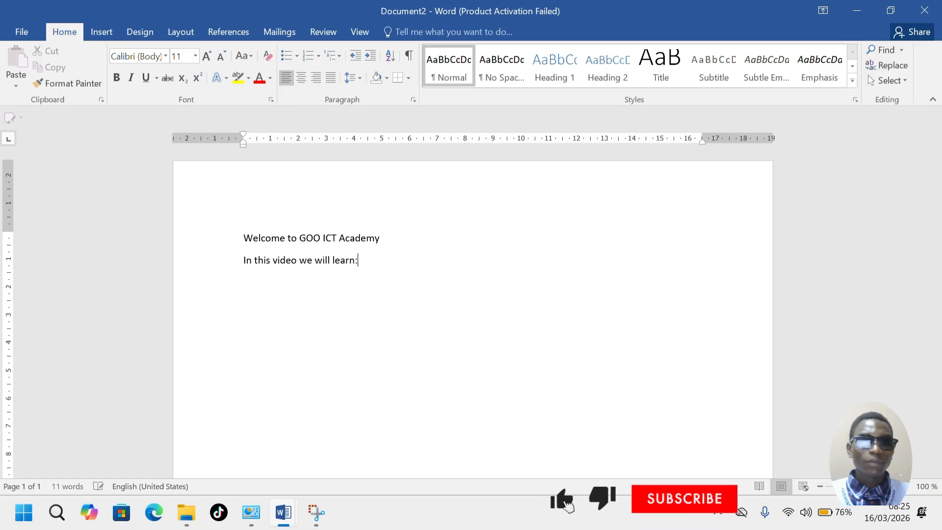
Step: Start a dashed list below the second paragraph with the first item "How to open MS word"
key(Return)
text(- )
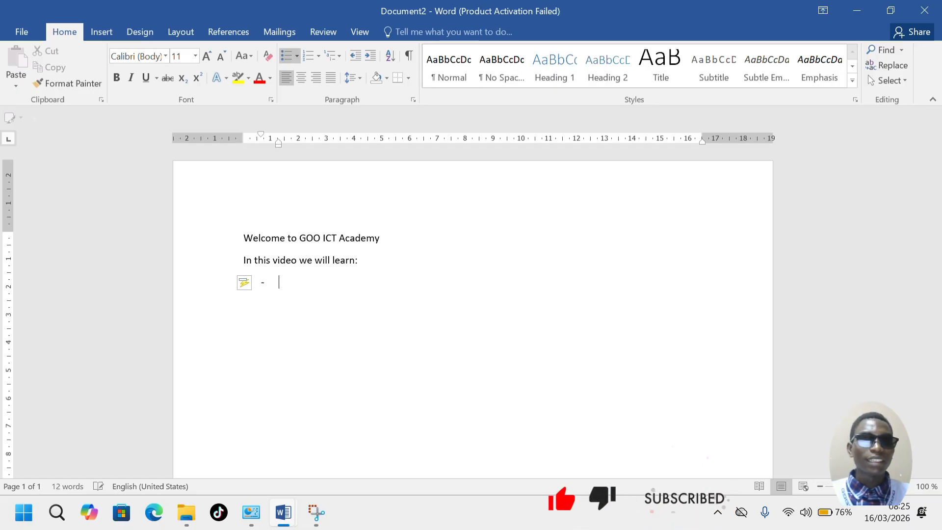
text(How to )
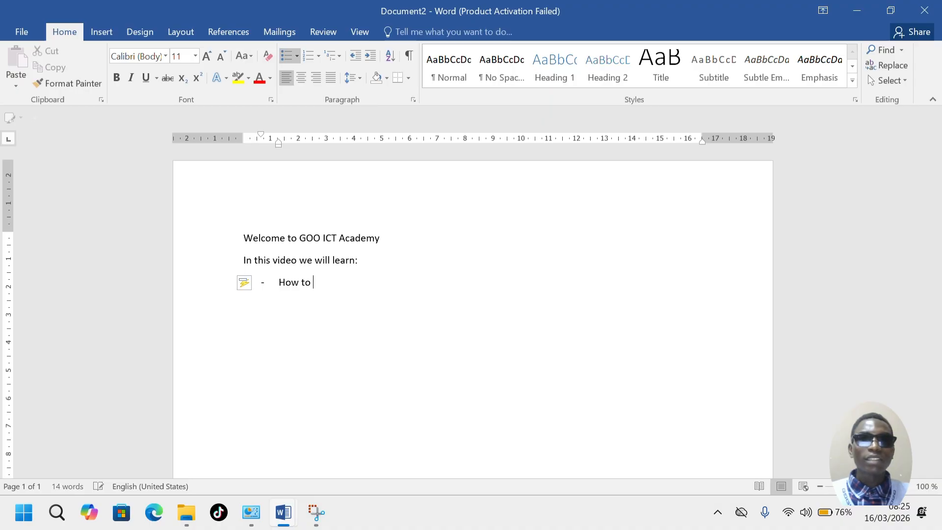
text(open)
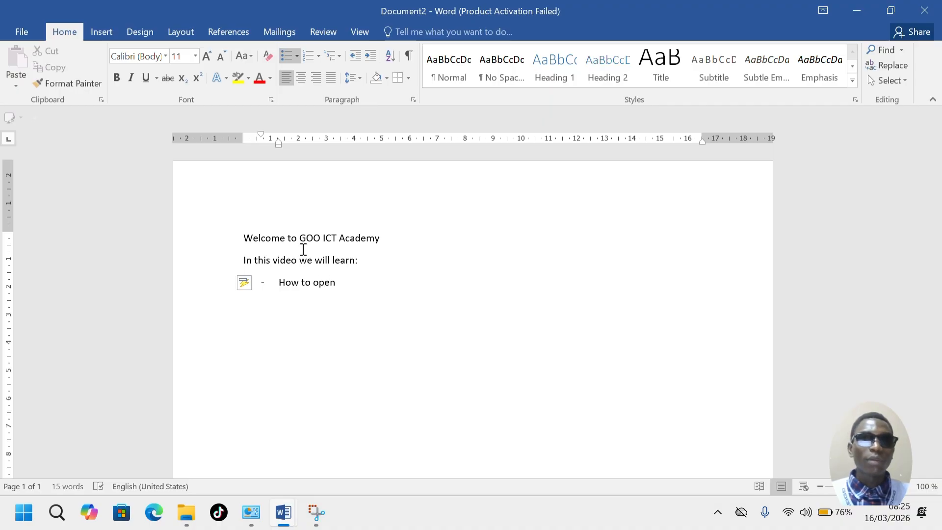
text( MSw)
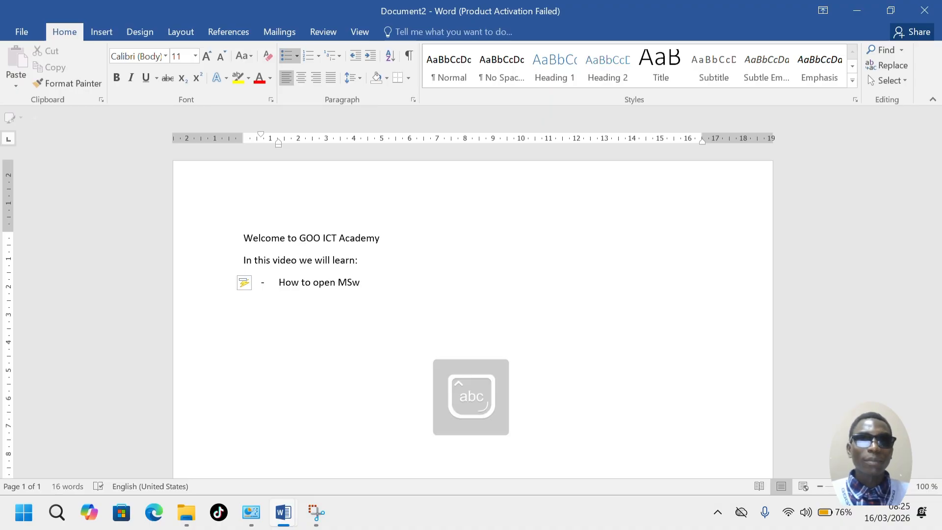
text(ord)
key(Return)
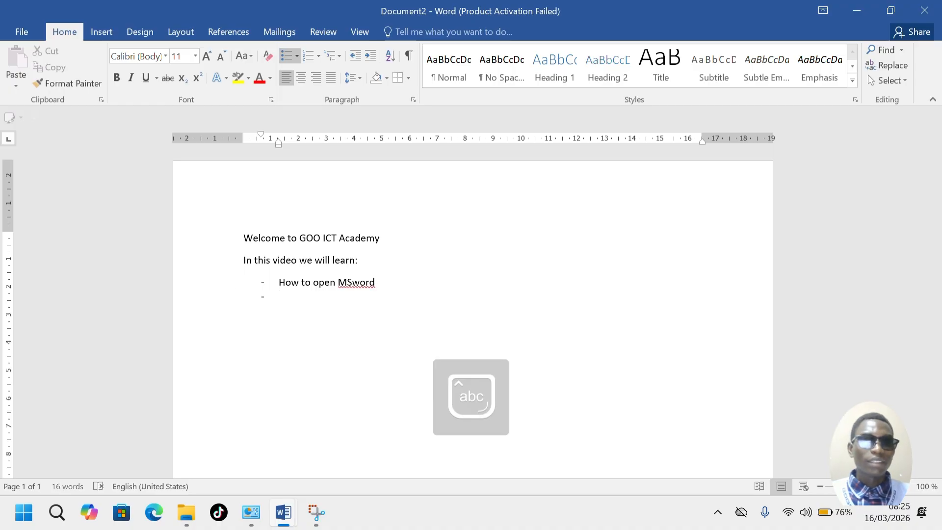
click(349, 282)
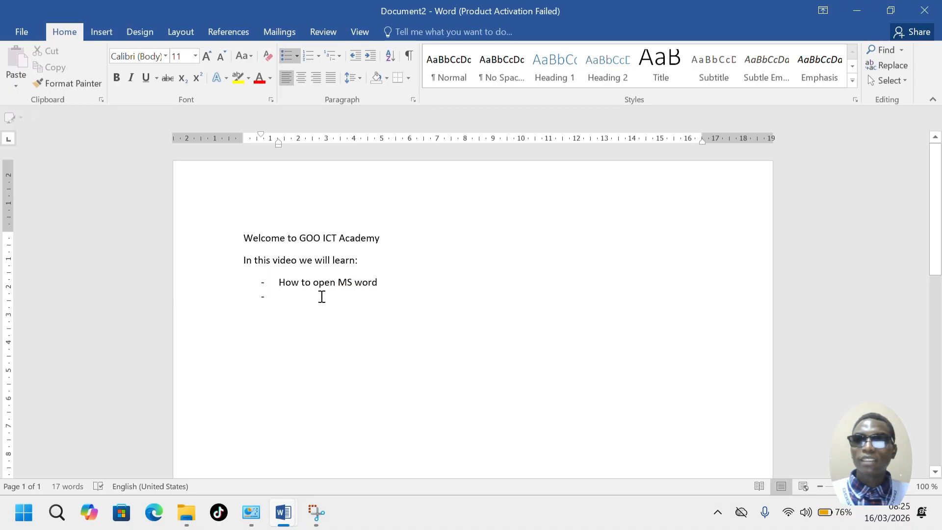
Step: Add a second item to the dashed list reading "How to create a new document"
text(How to)
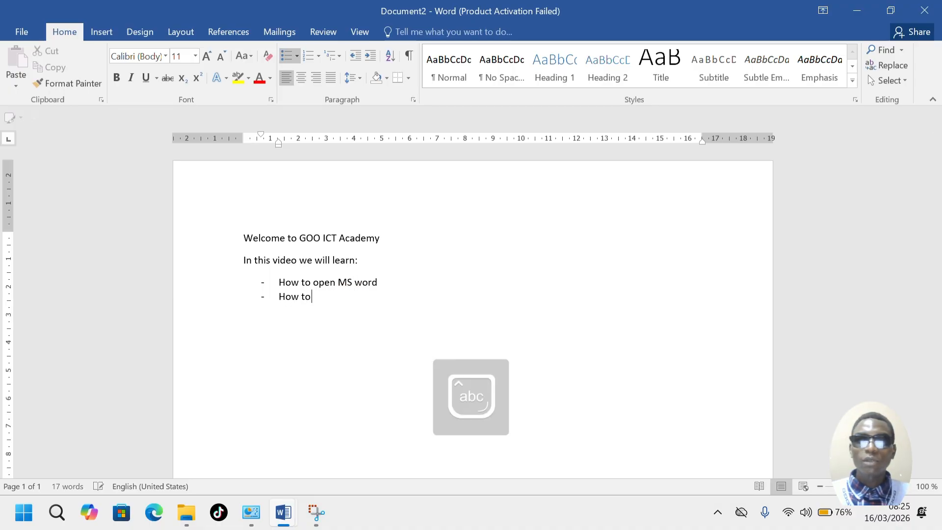
text( create a)
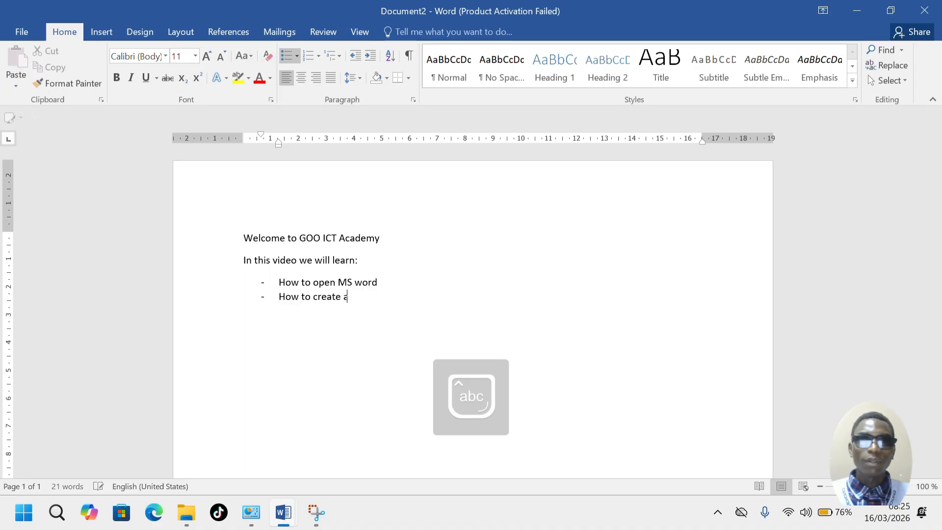
text( new)
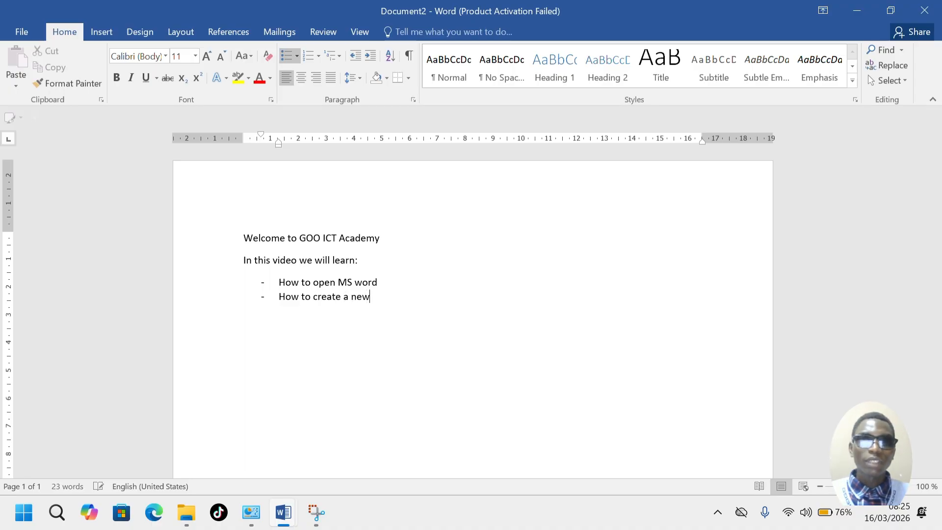
text( docum)
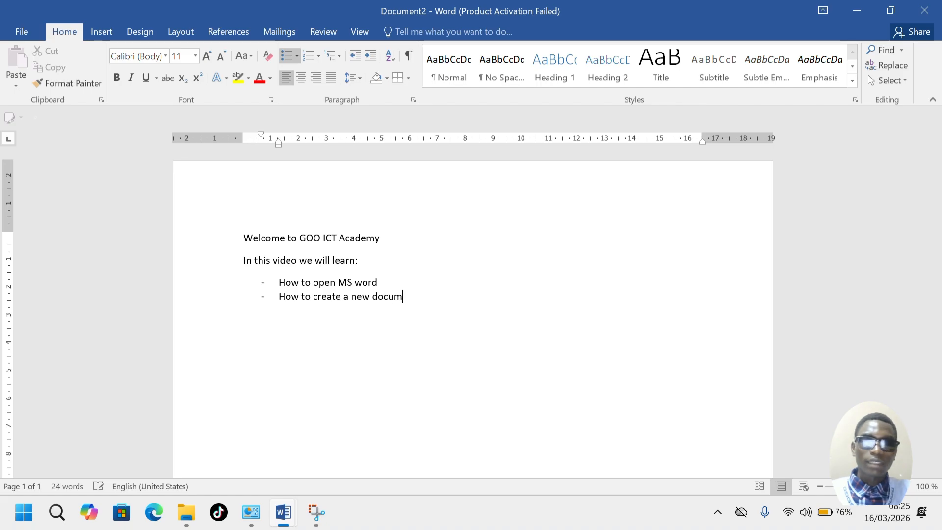
text(ent)
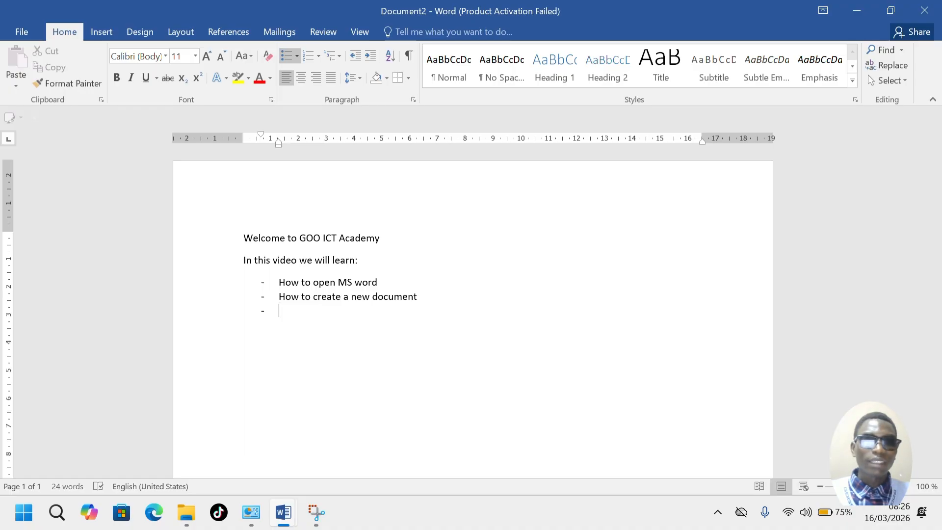
Step: Add a third item to the dashed list reading "How to use Font category"
text(Ho)
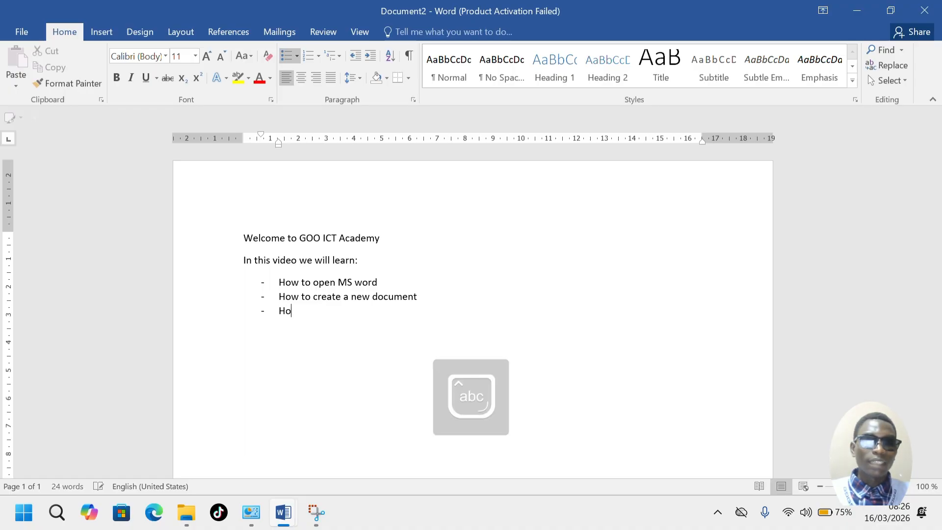
text(w to use )
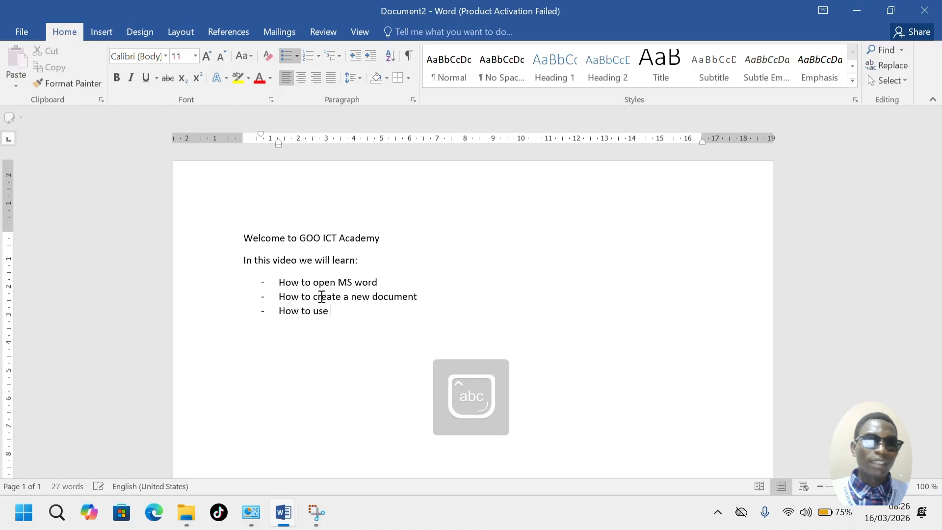
text(Fontr)
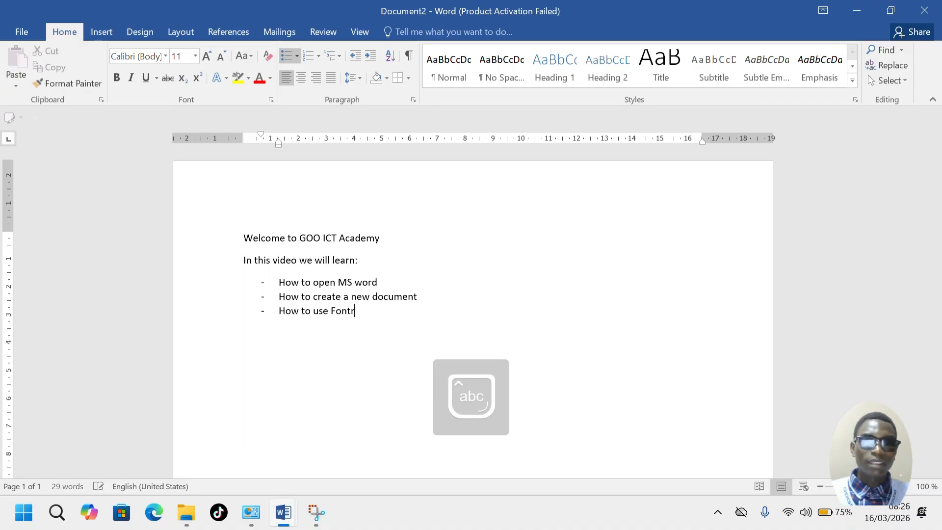
key(BackSpace)
text( category )
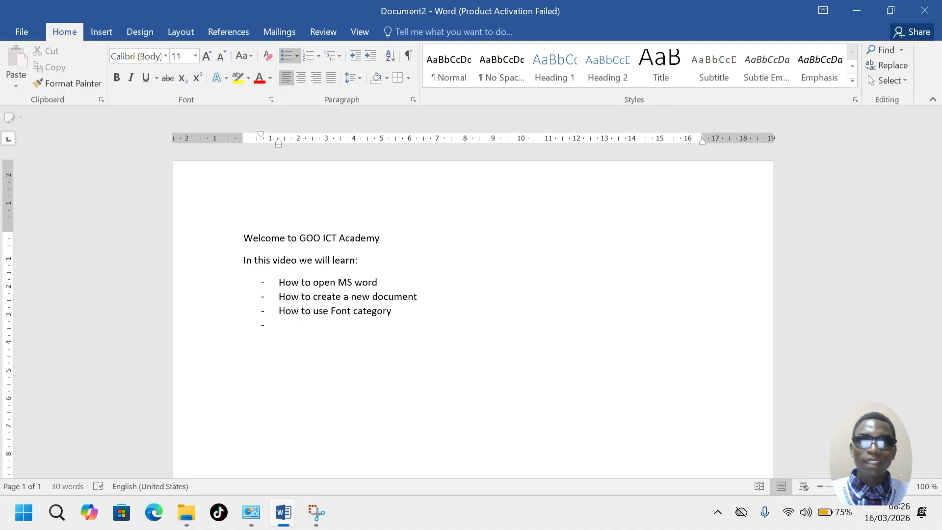
Step: Add a fourth item to the dashed list reading "How to save document ad docx"
text(How )
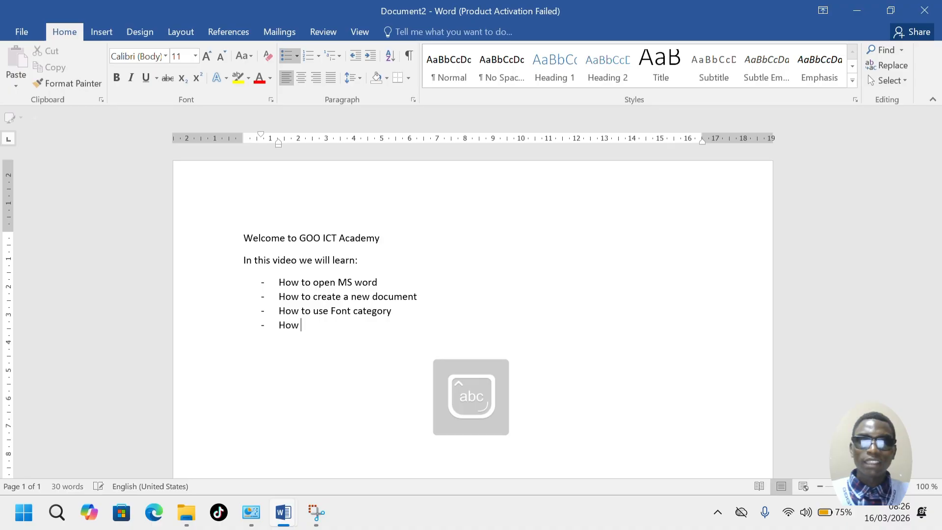
text(to save)
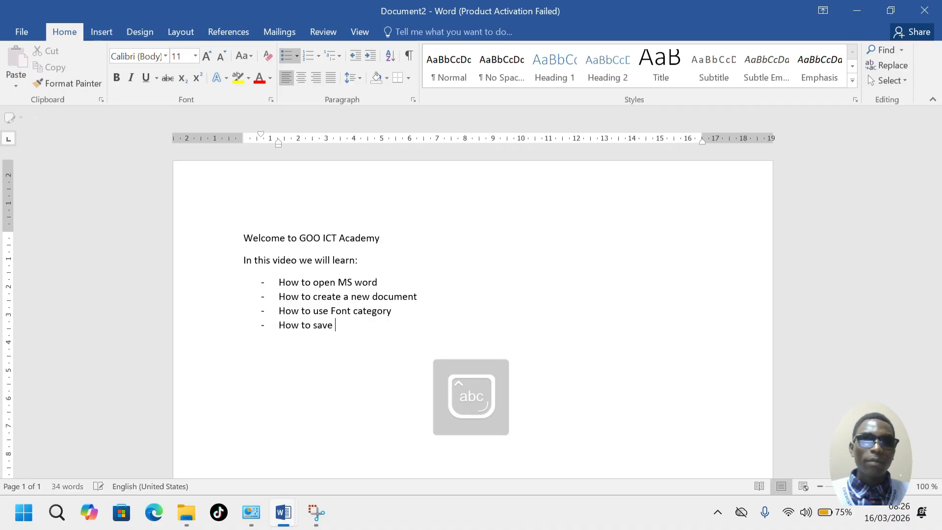
text( do)
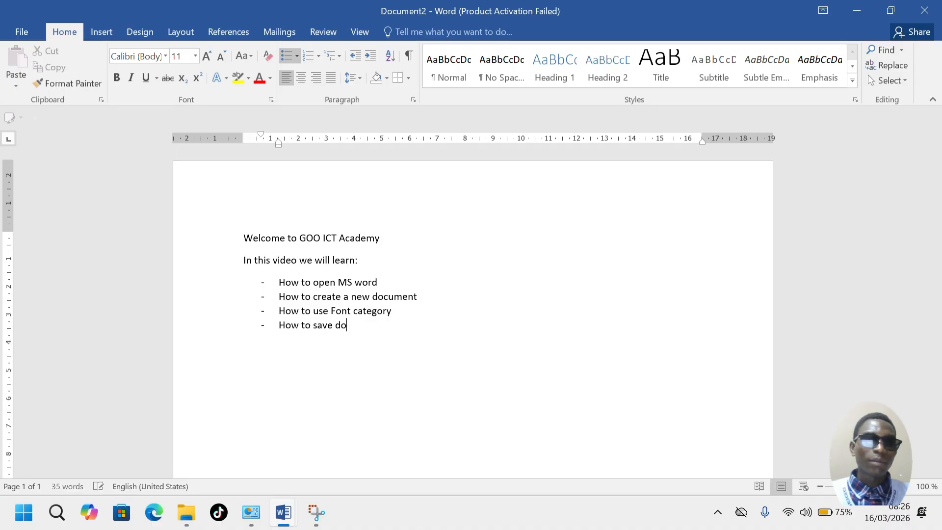
text(cumen)
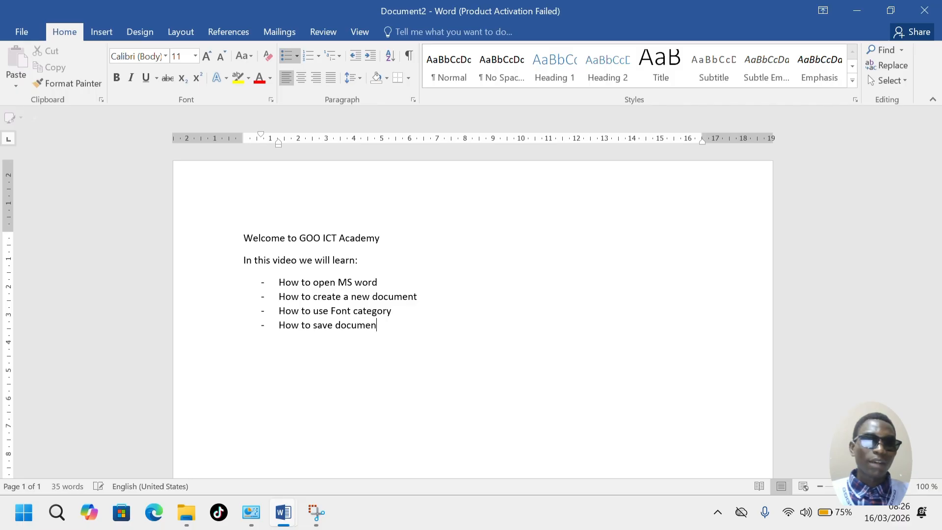
text(t ad )
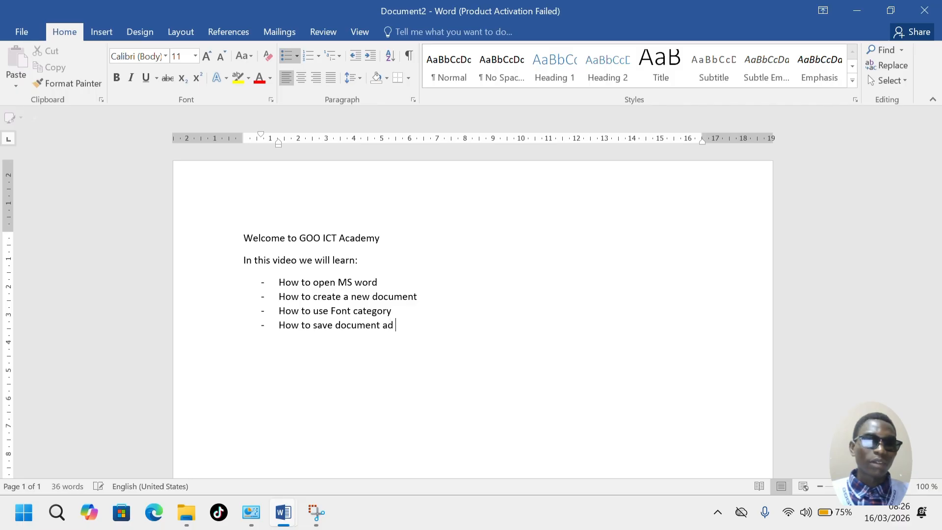
text(docx)
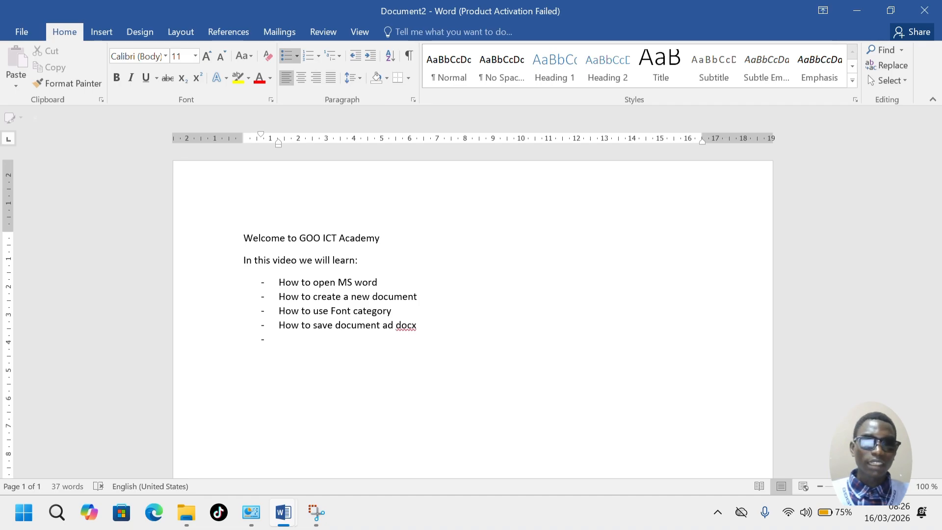
Step: Add a fifth item to the dashed list reading "How to save document as PDF"
text(How to)
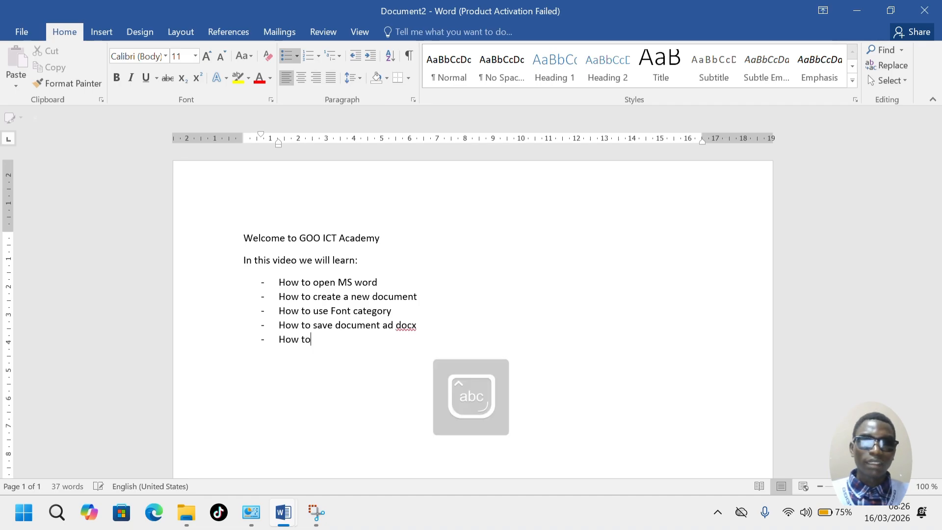
text( save do)
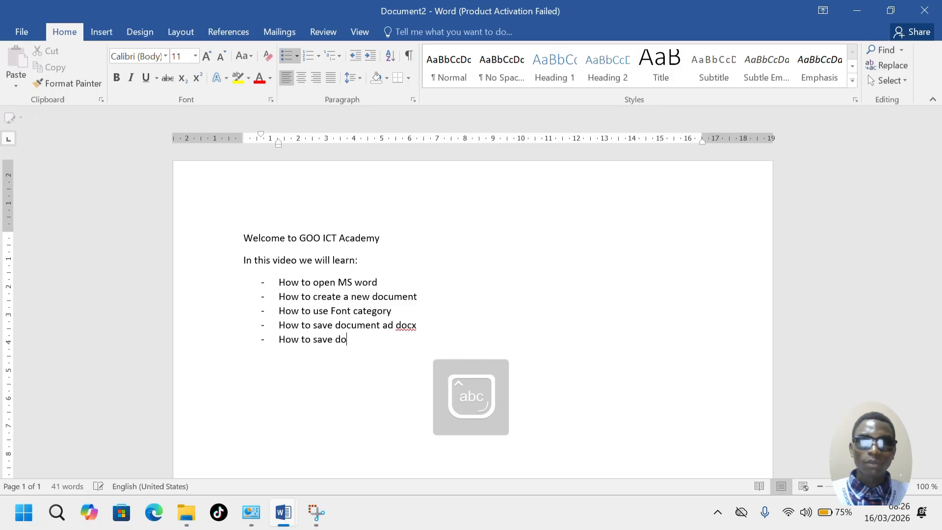
text(cumne)
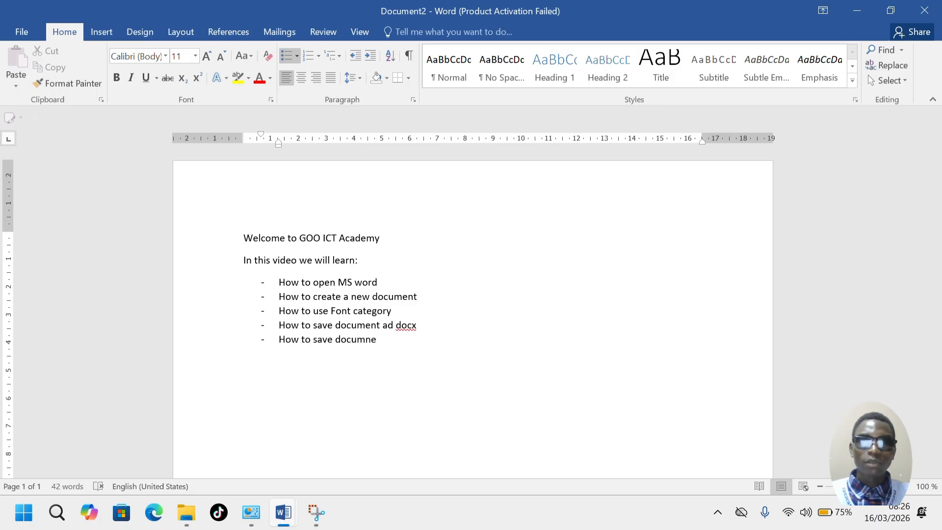
key(BackSpace)
key(BackSpace)
text(ent)
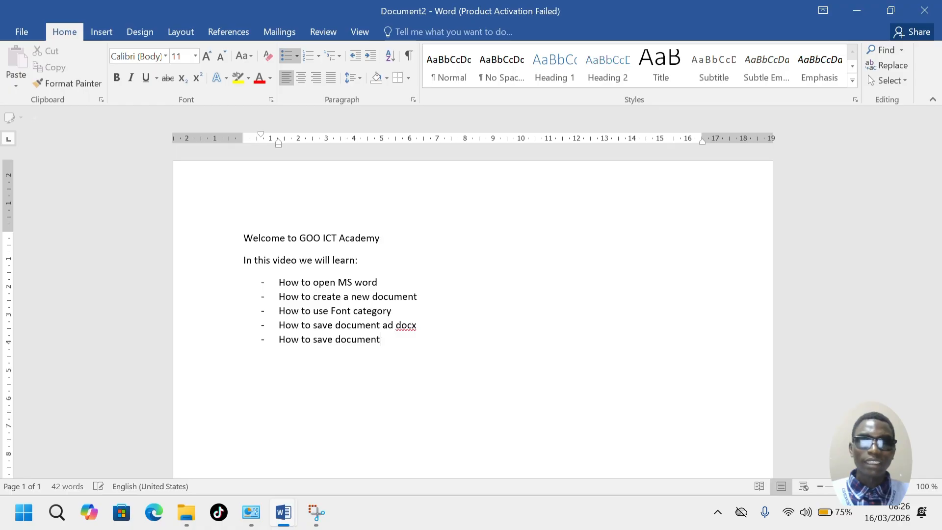
text( as PDF)
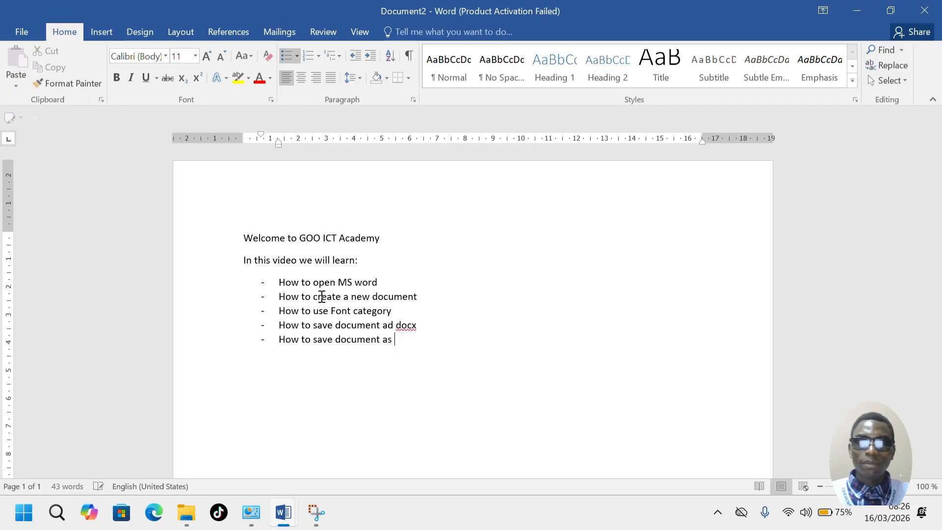
Step: Replace "docx" with uppercase "DOCX" at the end of the fourth list item
click(417, 325)
key(BackSpace)
key(BackSpace)
key(BackSpace)
key(BackSpace)
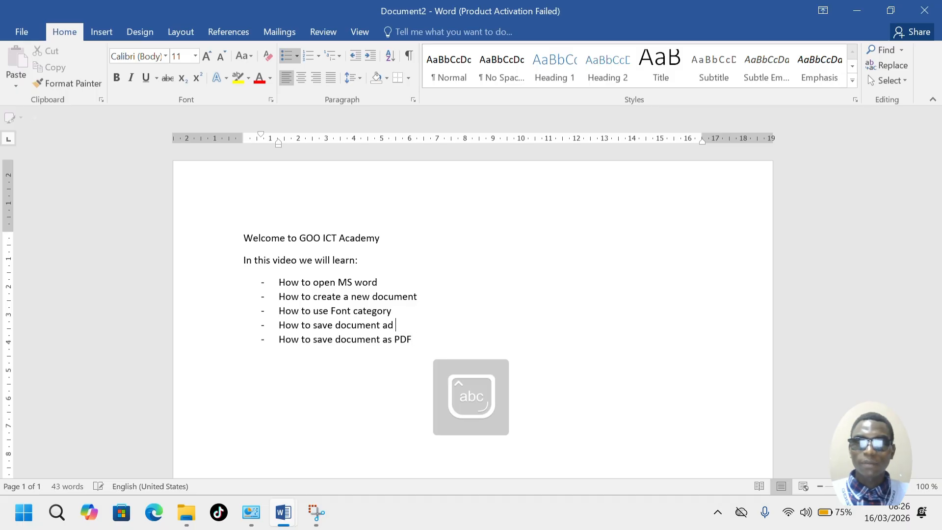
key(Caps_Lock)
text(DOCX)
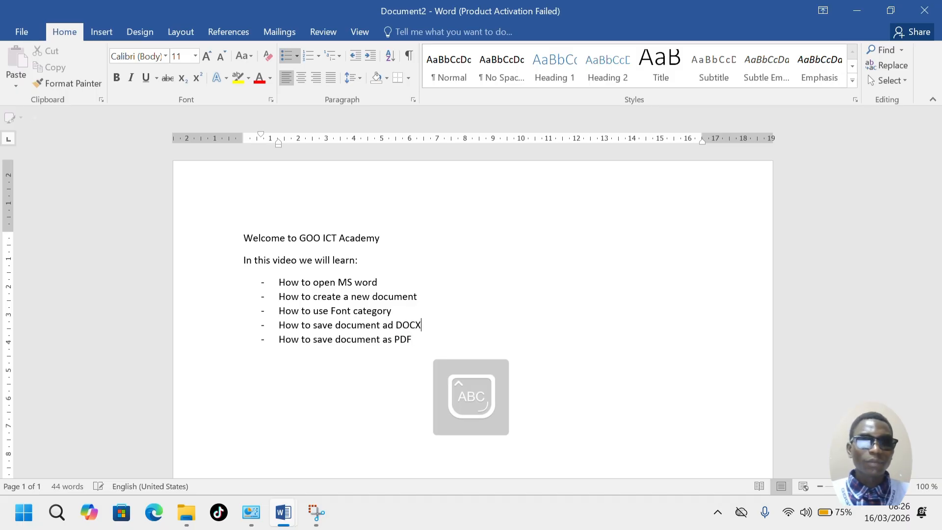
key(Caps_Lock)
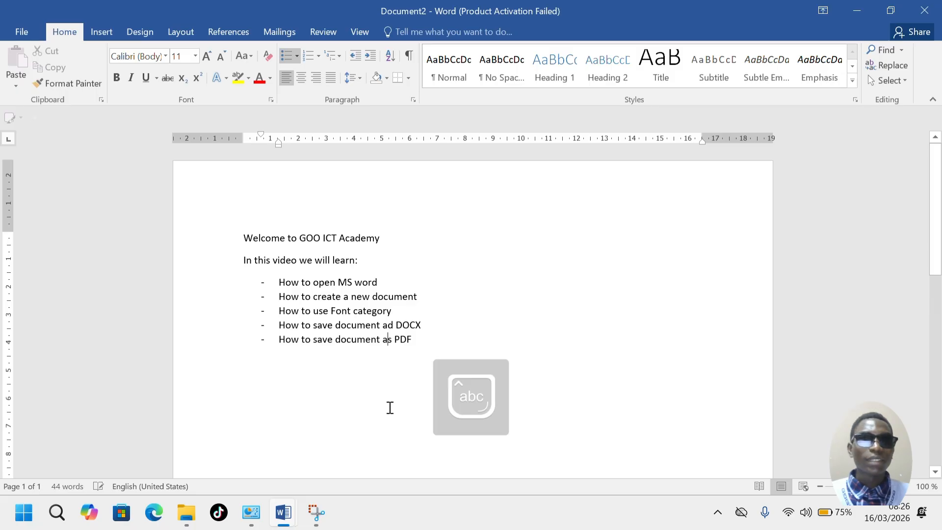
click(445, 342)
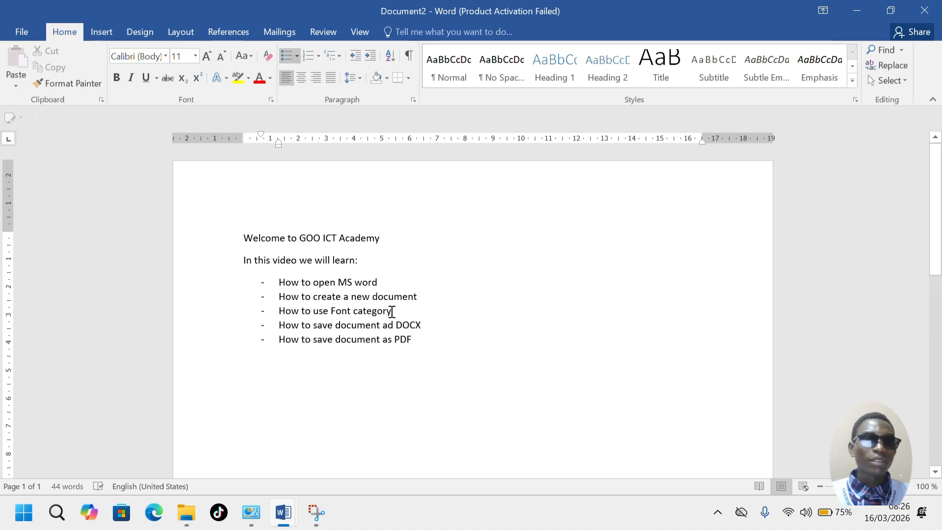
drag(393, 314, 279, 313)
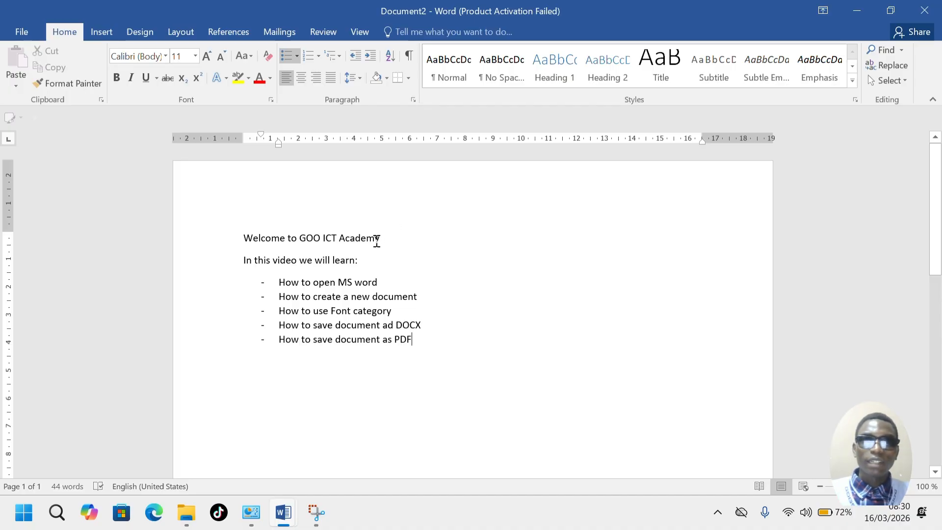
Step: Change the font of the line "Welcome to GOO ICT Academy" to Times New Roman
drag(377, 240, 245, 238)
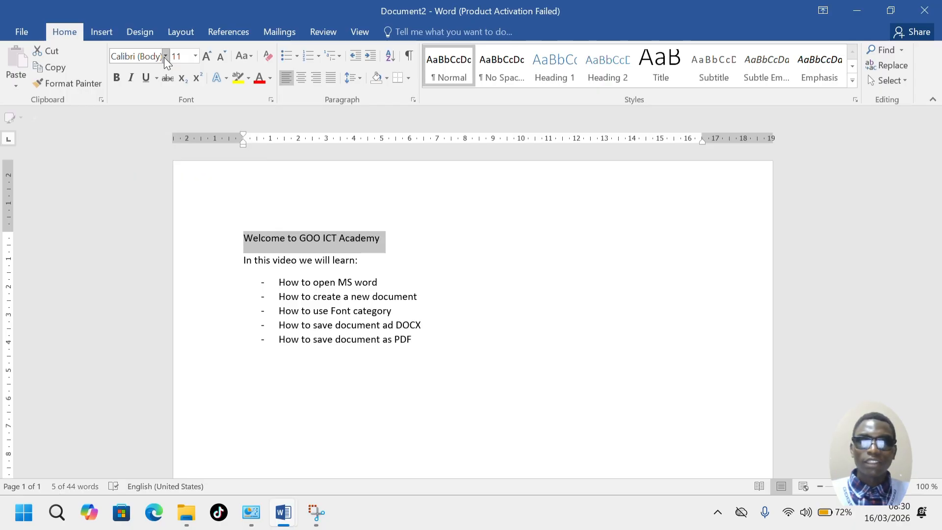
click(165, 56)
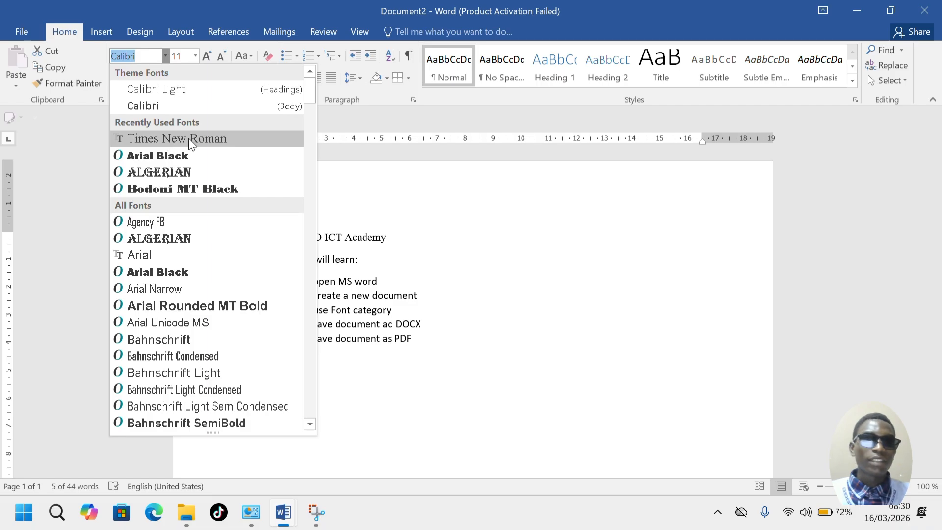
key(Escape)
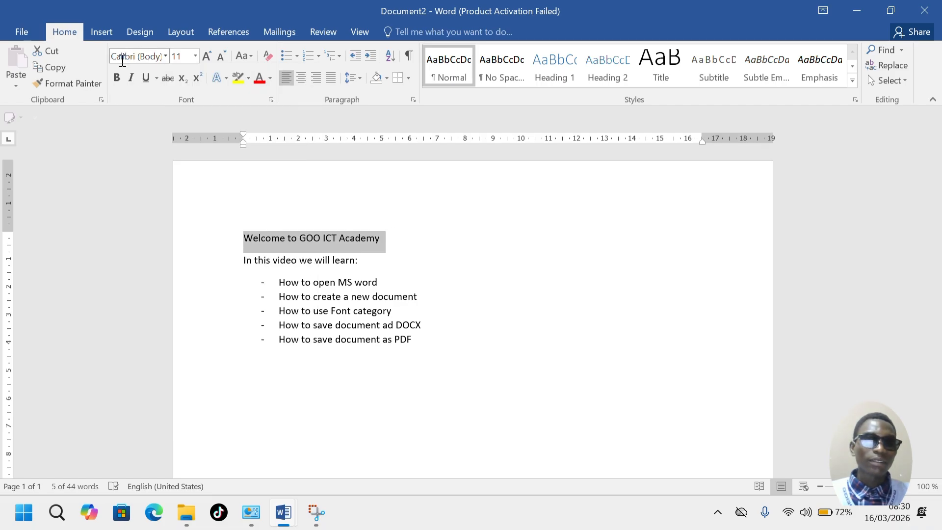
click(168, 57)
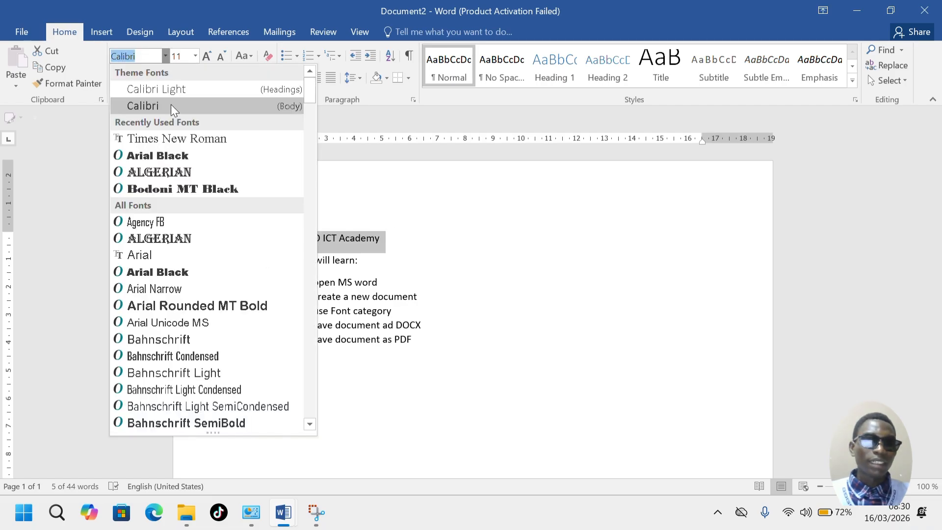
click(175, 138)
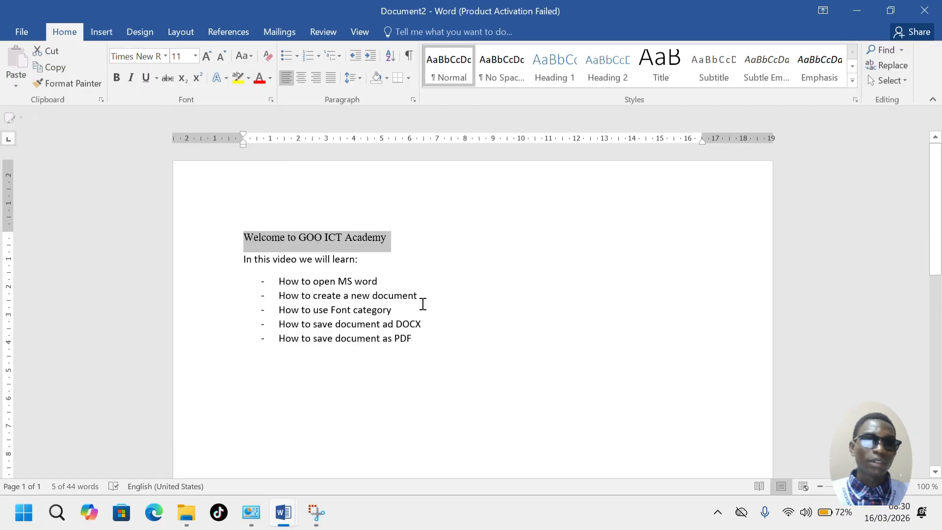
Step: Change the font of the line "In this video we will learn:" to Arial Black
click(240, 260)
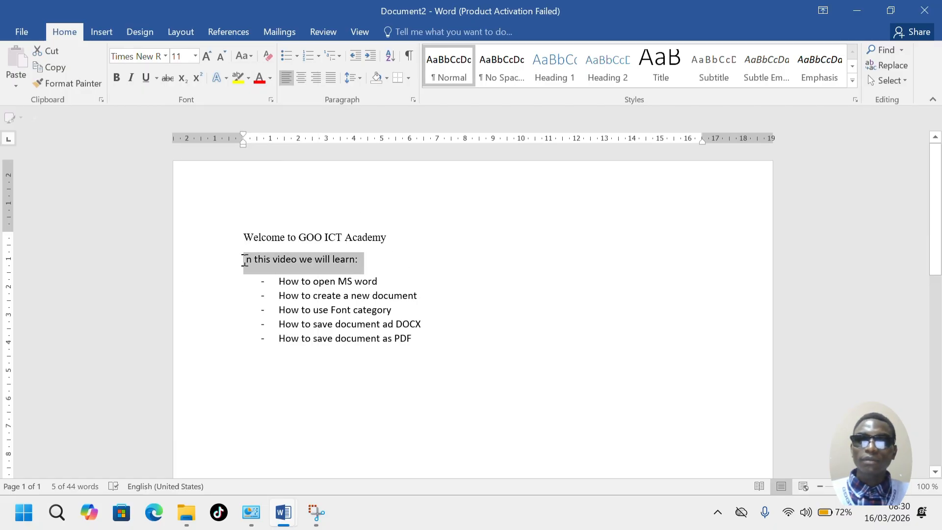
click(165, 56)
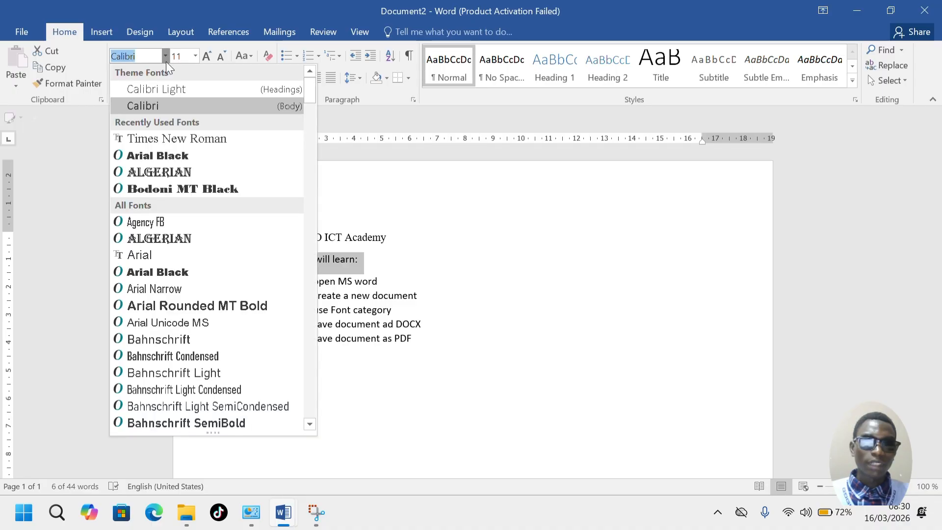
click(159, 155)
click(435, 274)
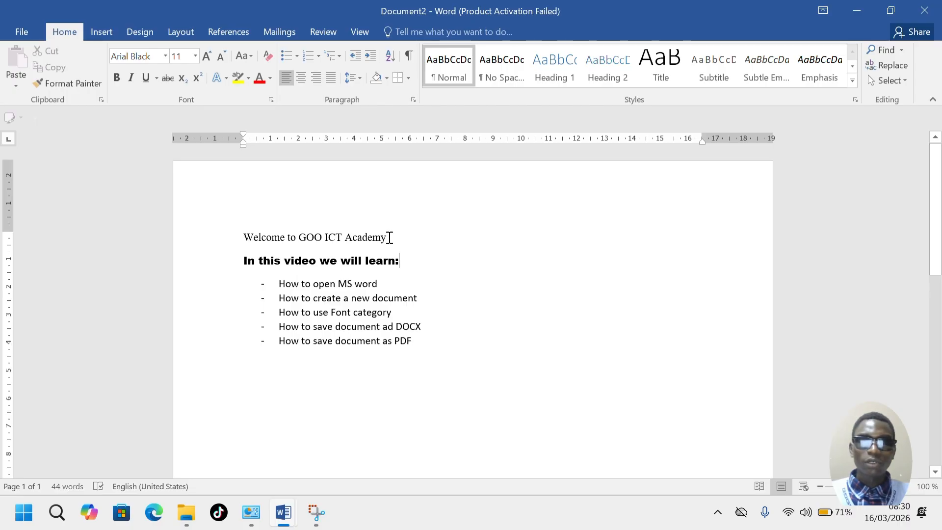
Step: Select the welcome line again and open the list of available fonts for it
drag(378, 238, 240, 230)
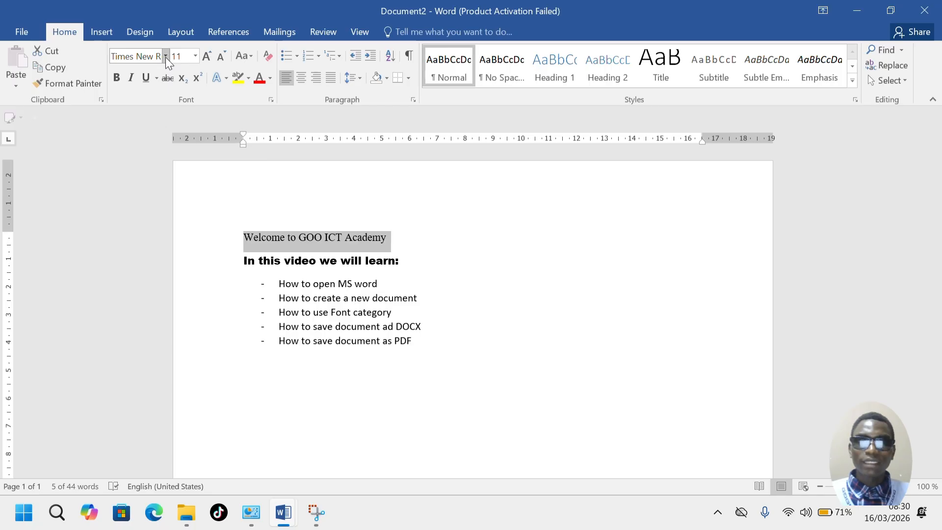
click(166, 57)
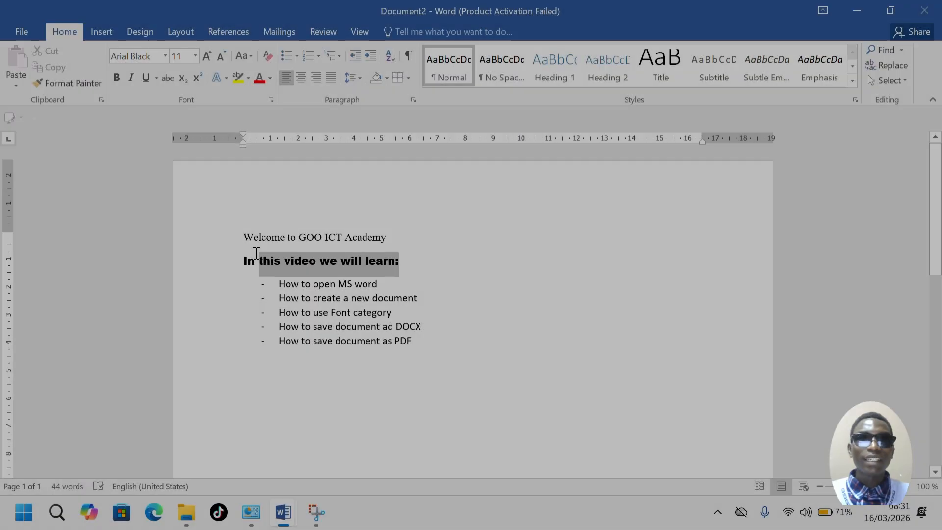
Step: Set the font size of the first two lines to 12 and increase it to 16
drag(245, 253, 231, 238)
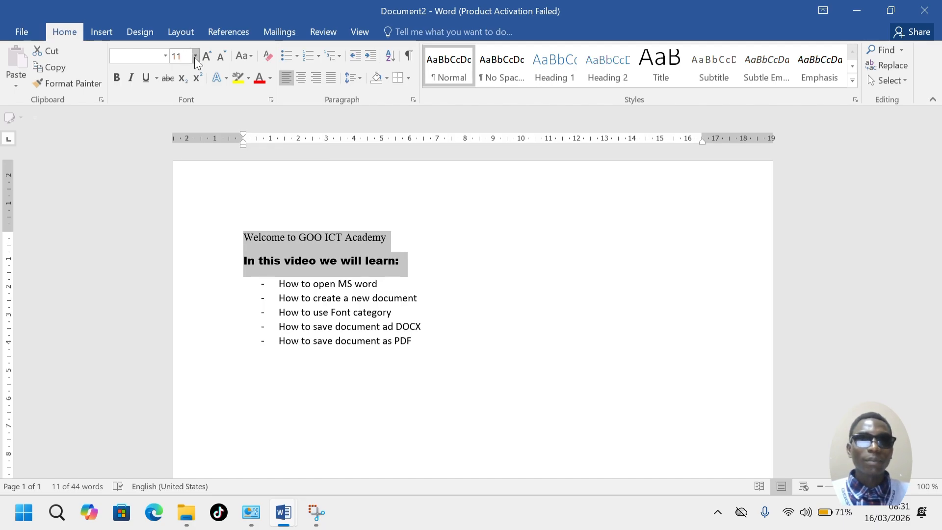
click(194, 56)
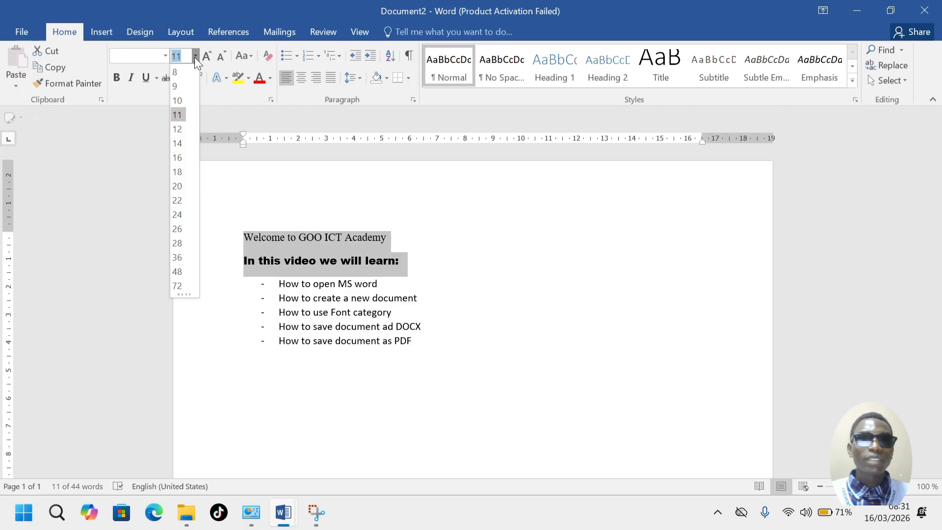
click(178, 130)
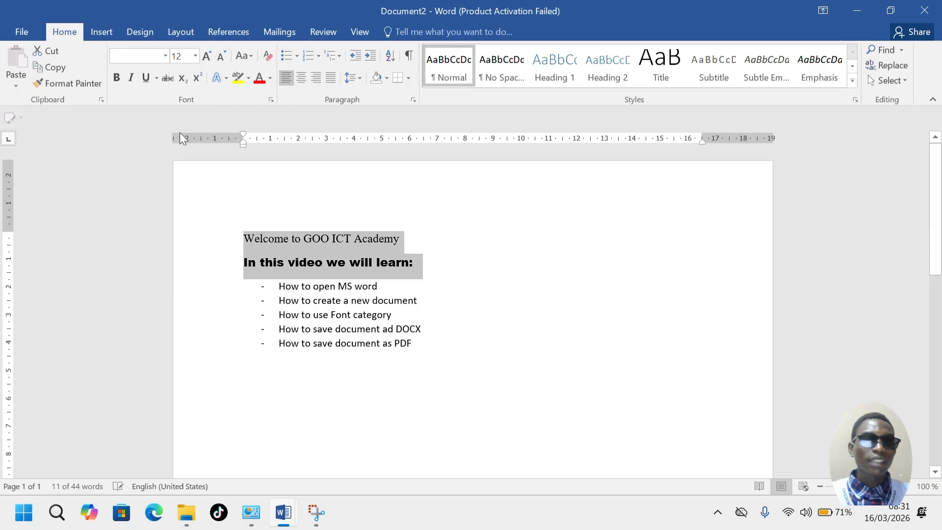
click(195, 56)
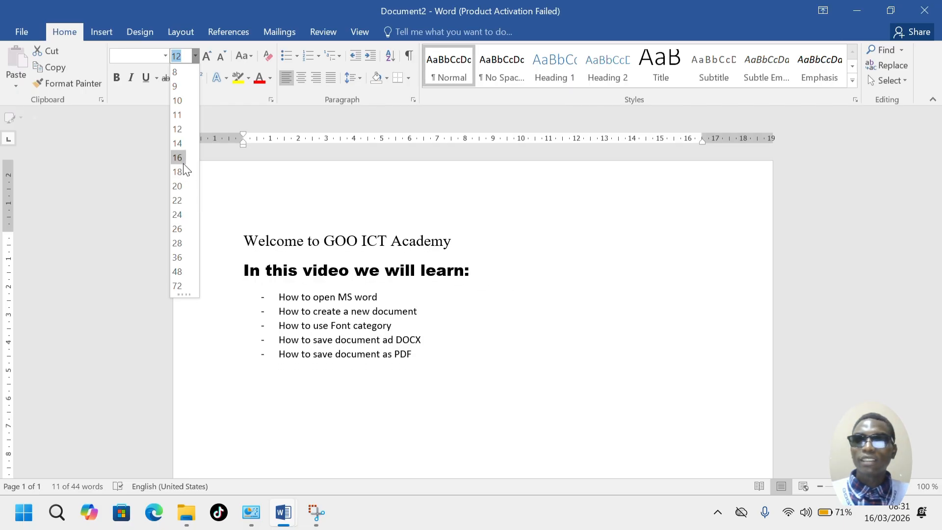
click(183, 164)
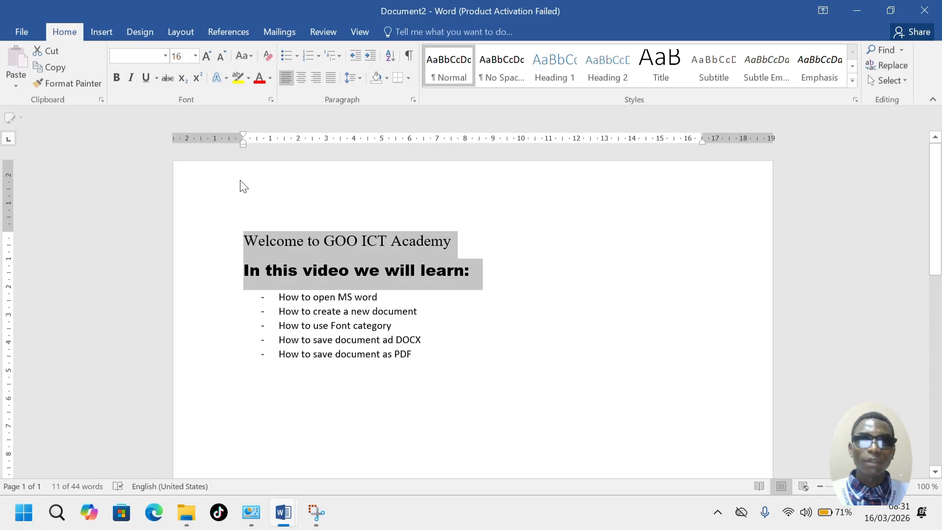
click(525, 352)
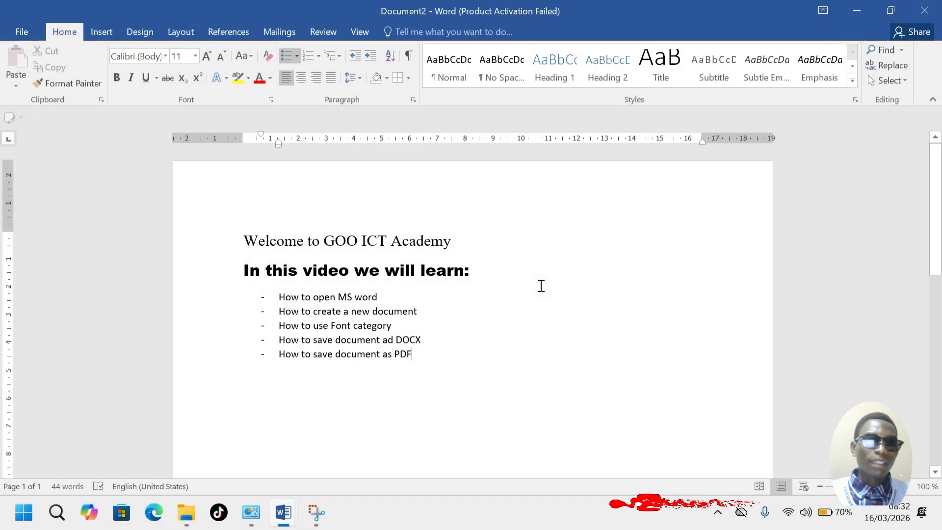
Step: Enlarge the text of the five list items stepwise to size 16 and shrink it stepwise back to 11
drag(411, 354, 240, 301)
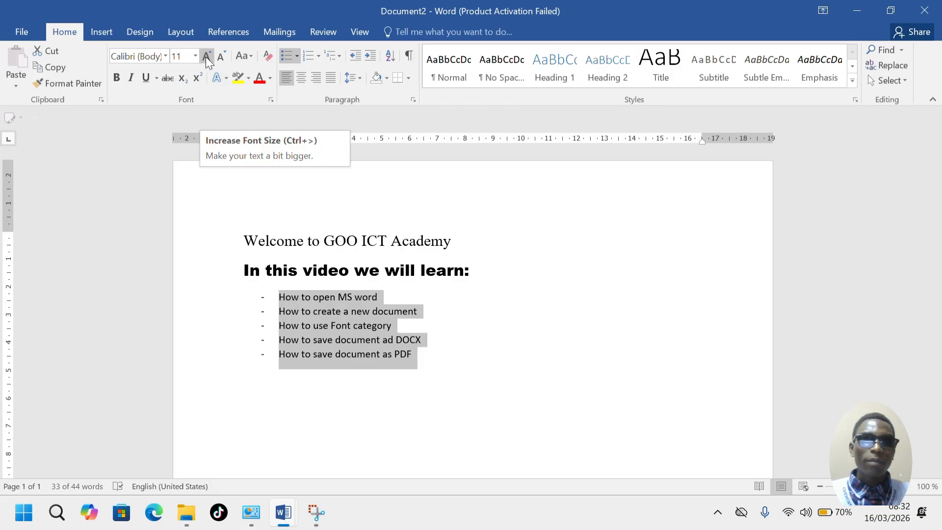
click(206, 58)
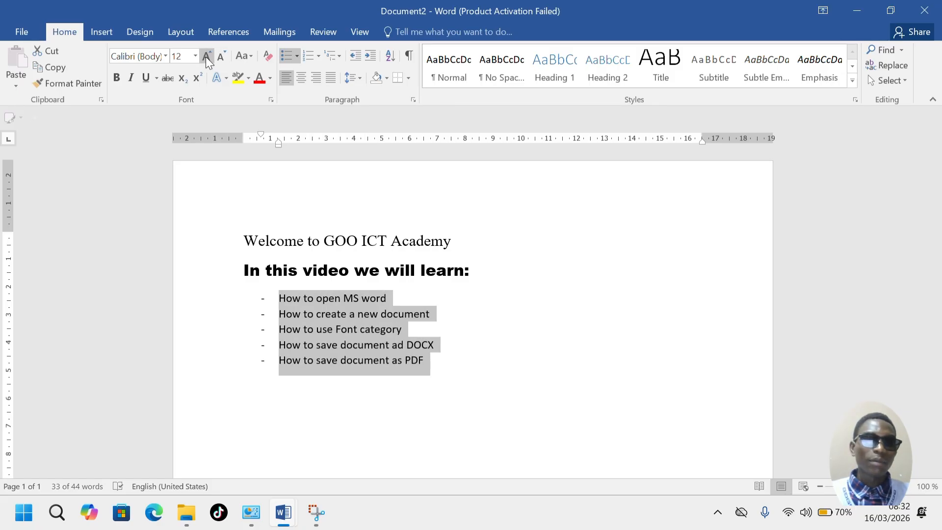
click(206, 58)
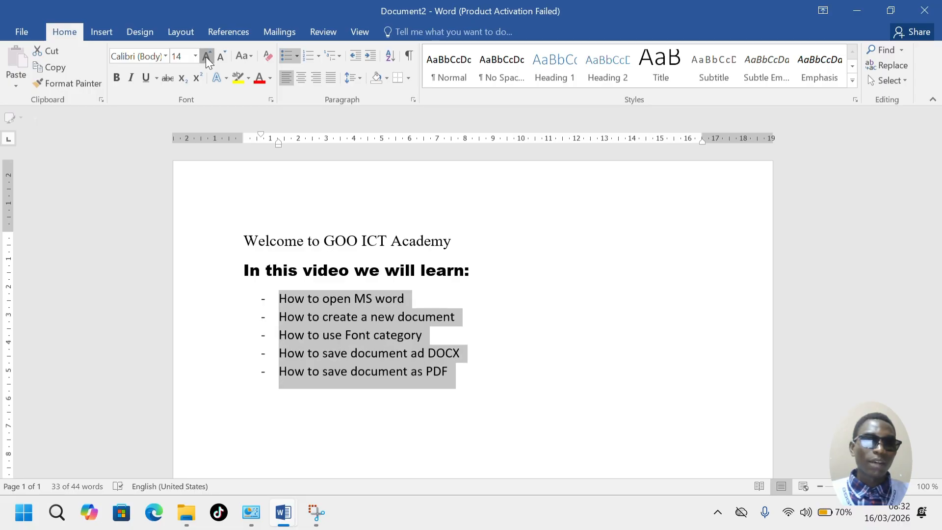
click(206, 57)
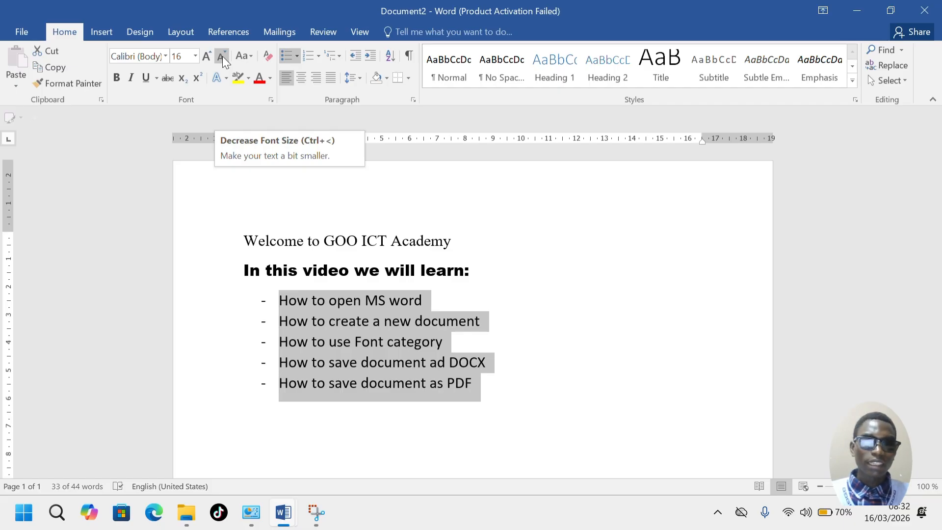
click(222, 56)
click(222, 56)
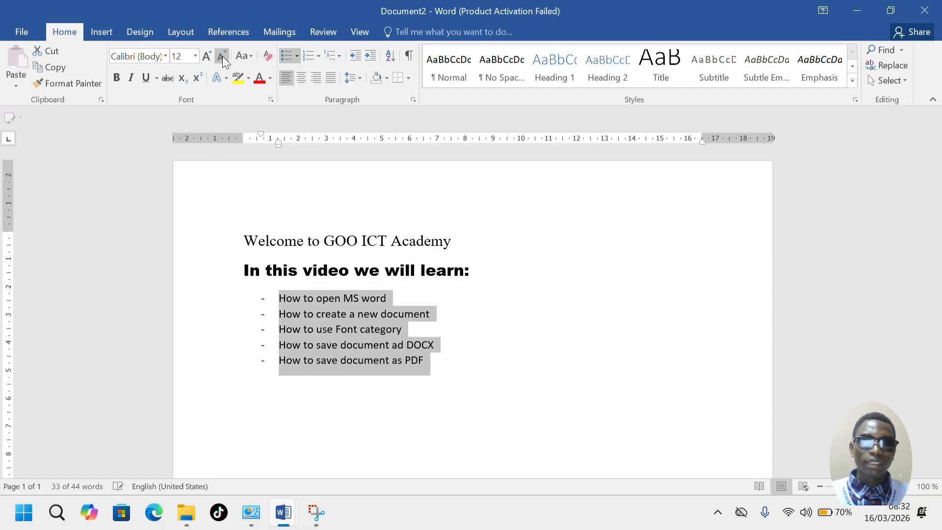
click(222, 56)
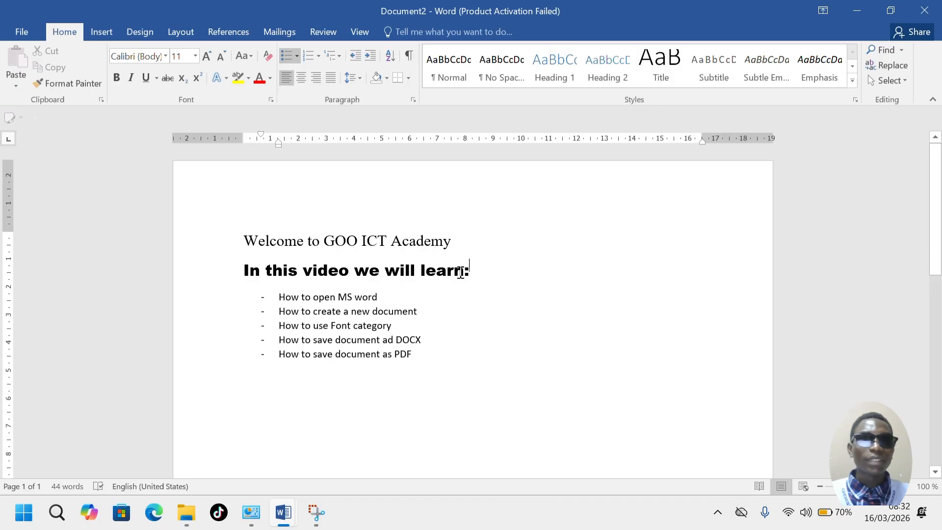
drag(470, 269, 242, 235)
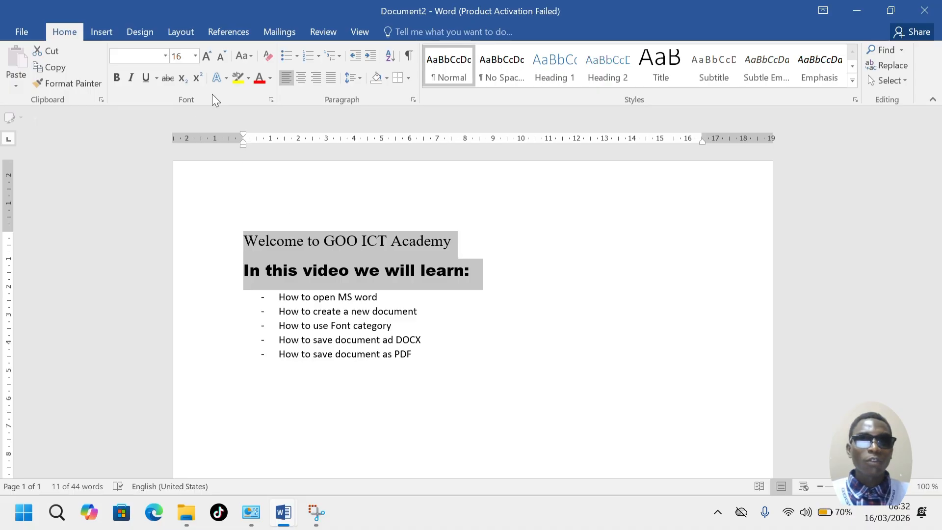
click(251, 57)
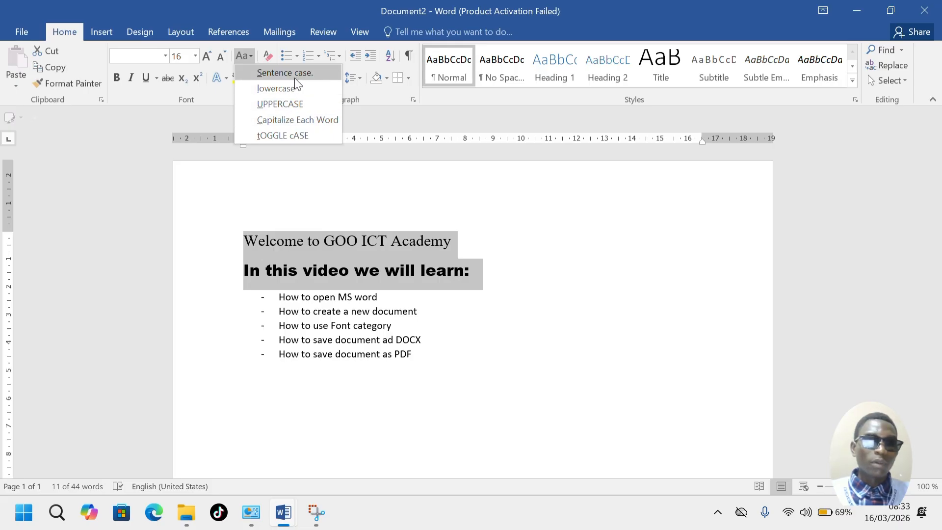
key(Escape)
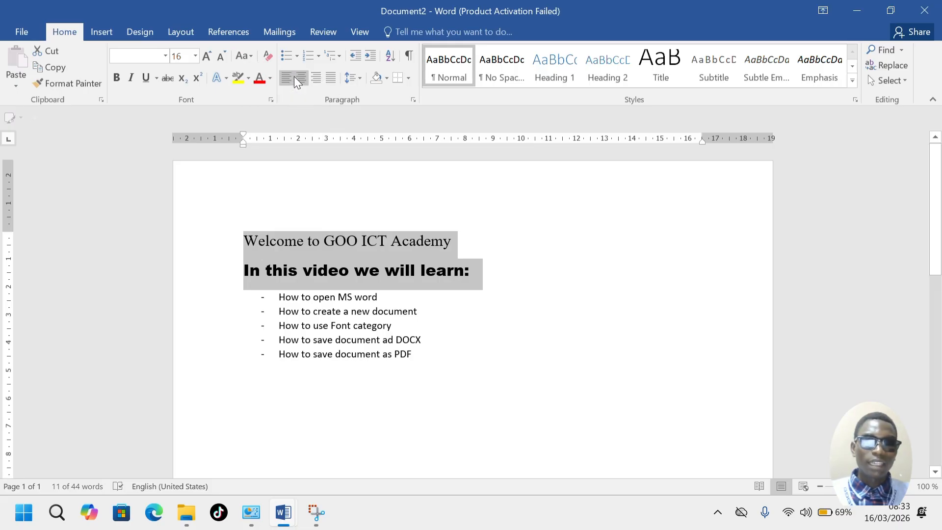
click(252, 245)
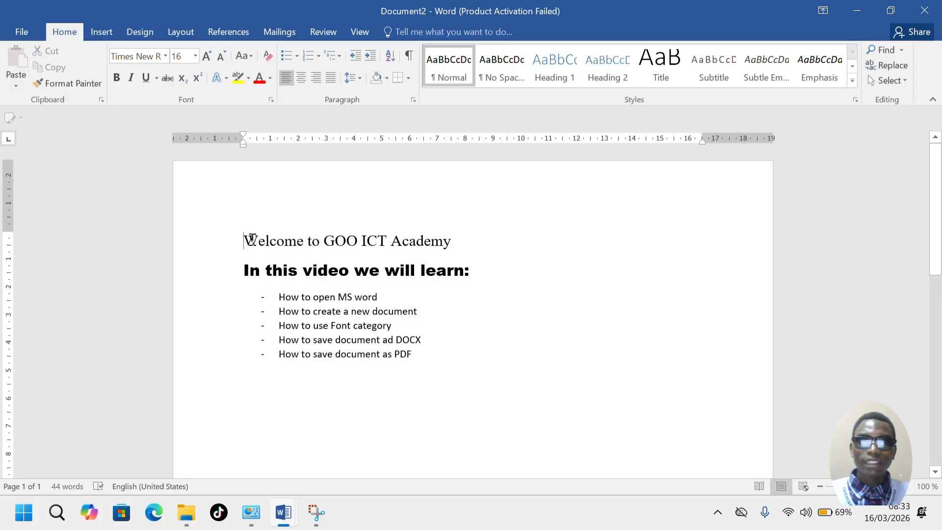
Step: Apply sentence case and then lowercase to the line "Welcome to GOO ICT Academy"
drag(447, 239, 257, 238)
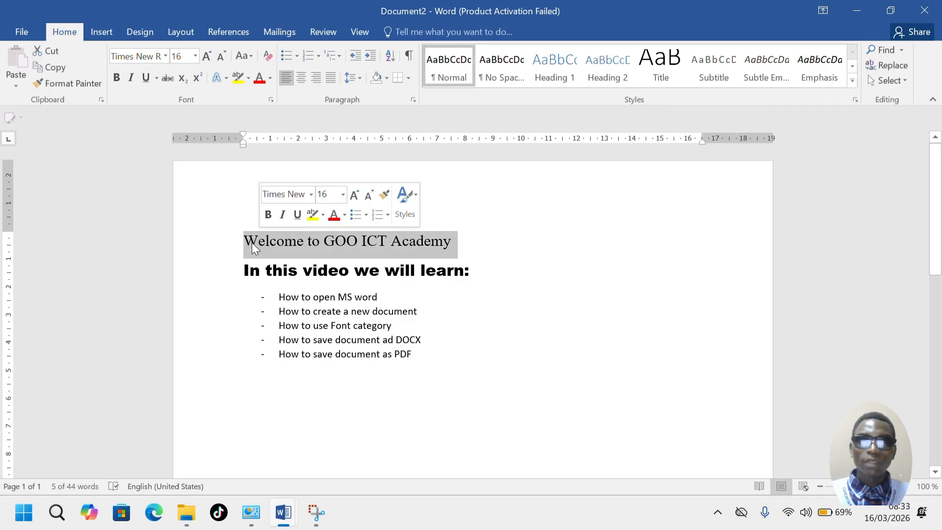
click(251, 57)
click(275, 73)
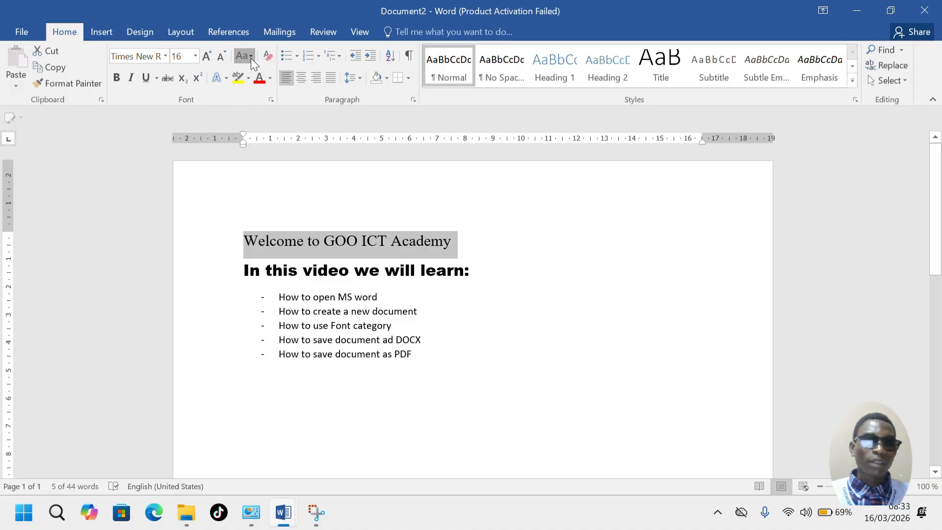
click(252, 57)
click(259, 89)
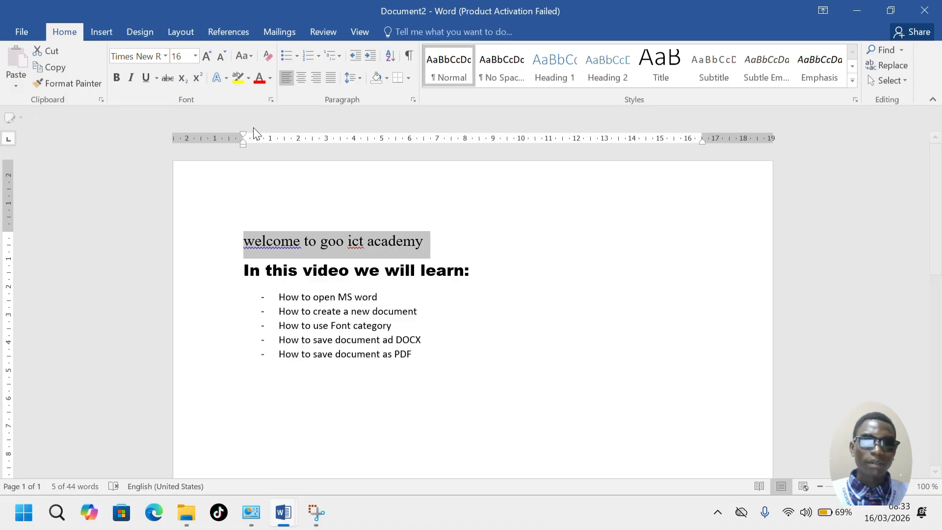
Step: Try the UPPERCASE, Capitalize Each Word and tOGGLE cASE options in turn on the welcome line
click(249, 60)
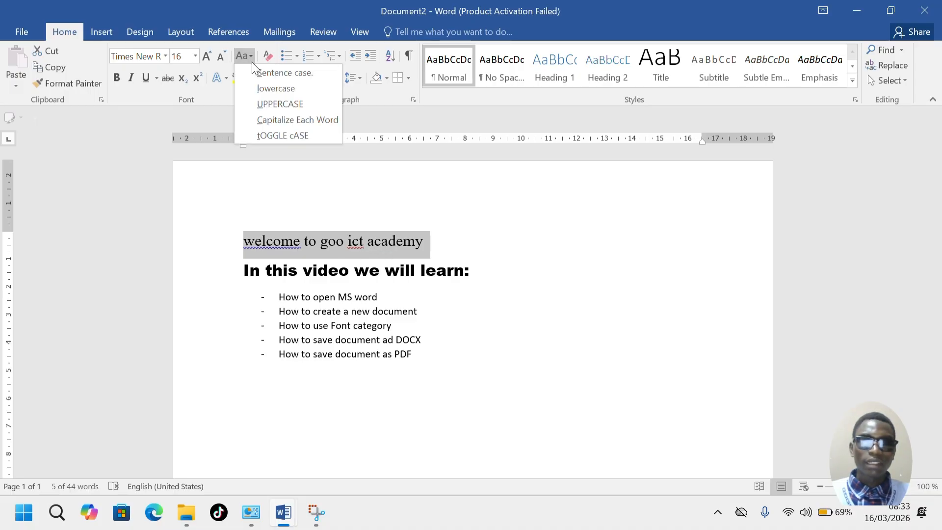
click(268, 104)
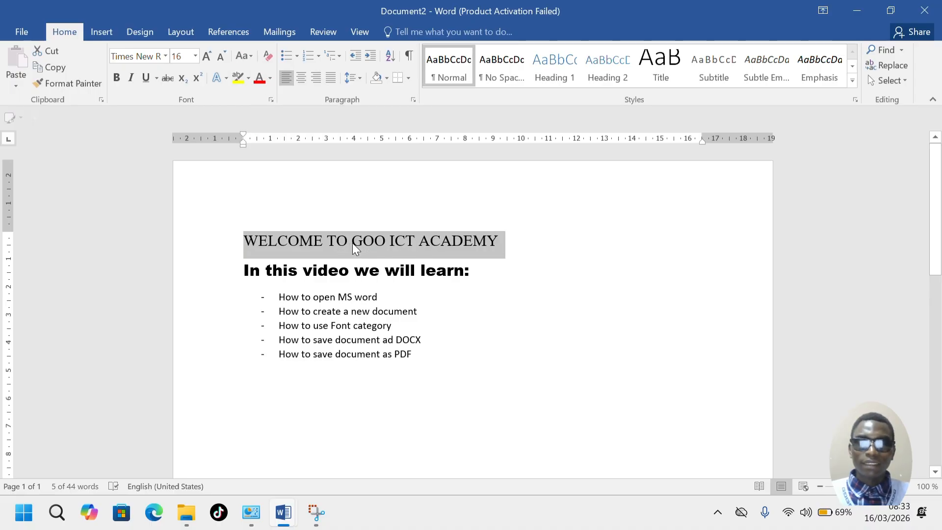
click(251, 57)
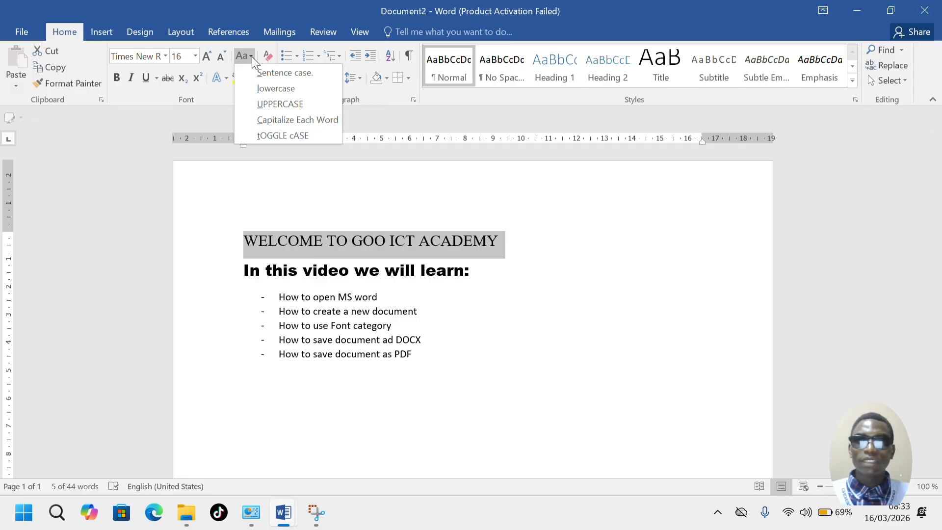
click(279, 122)
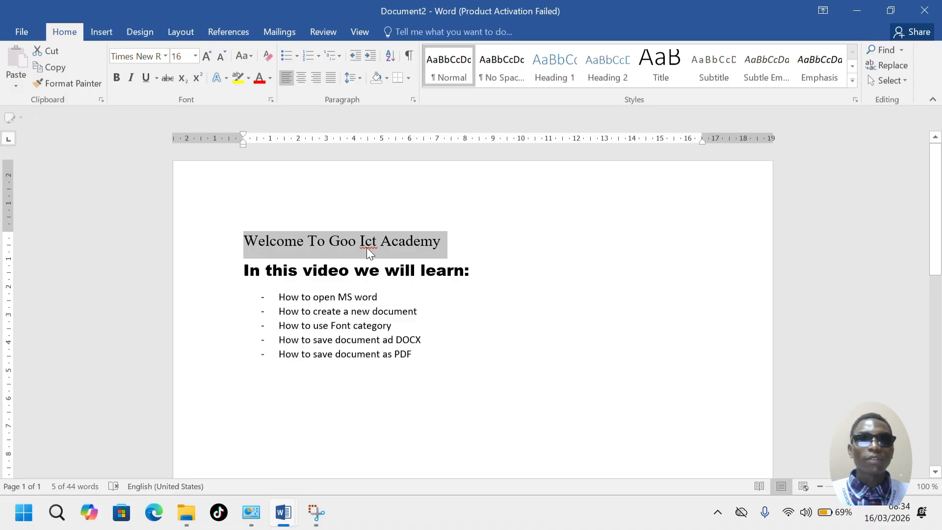
click(250, 56)
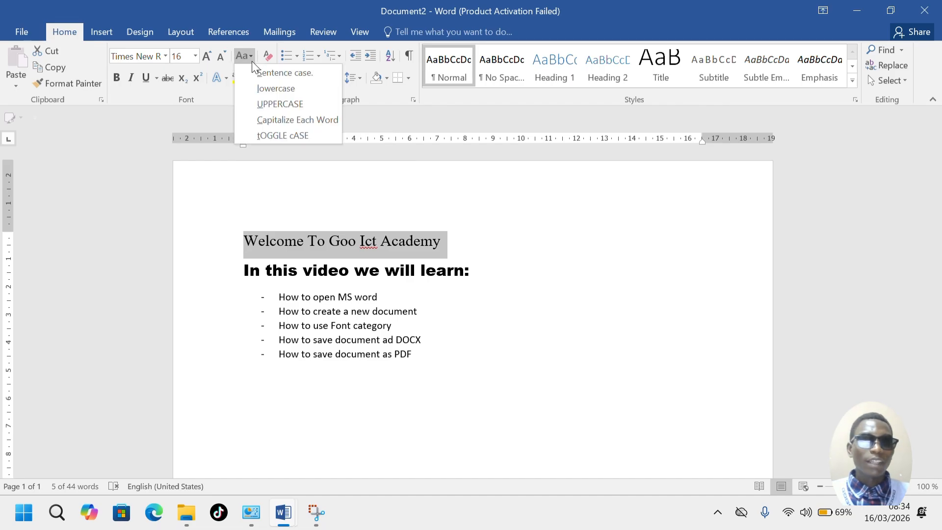
click(274, 137)
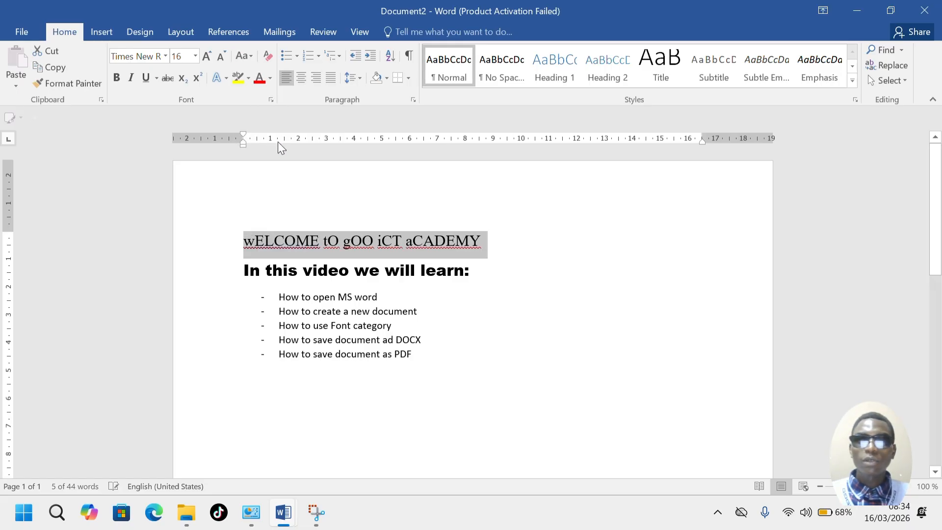
click(226, 275)
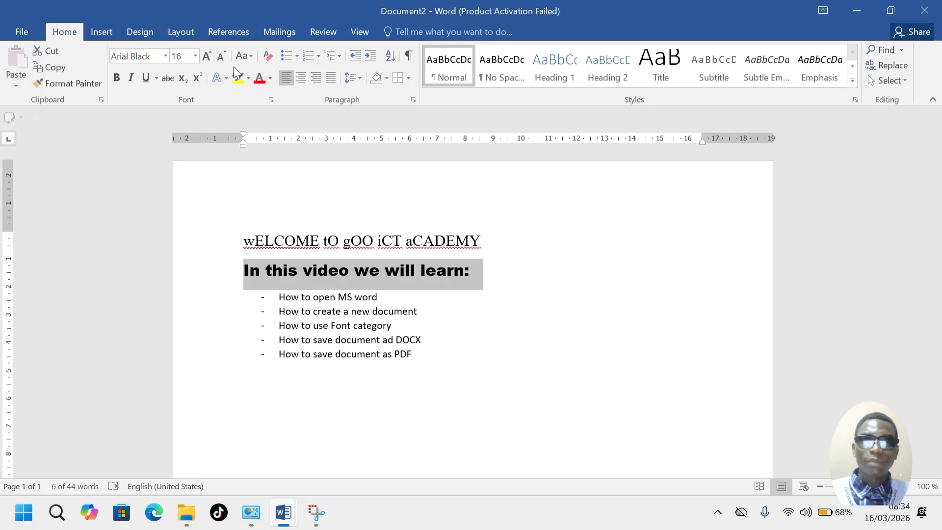
click(251, 57)
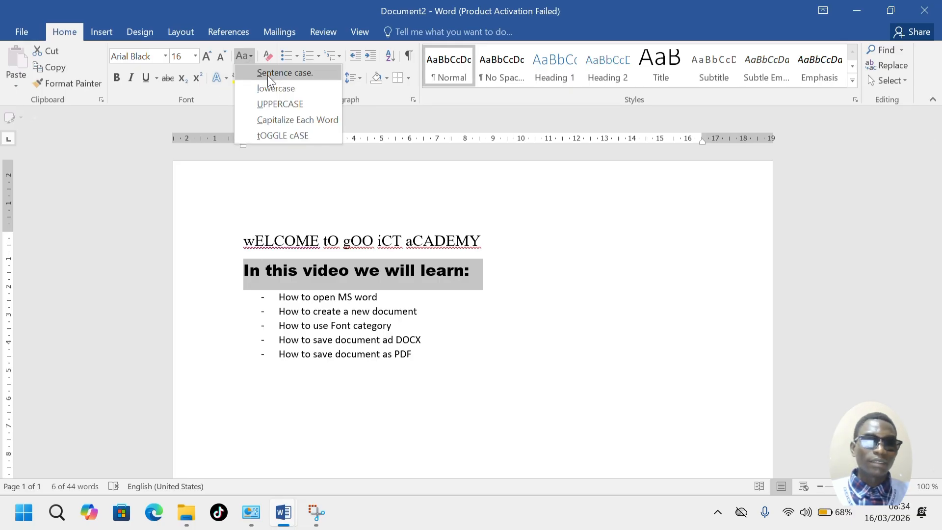
click(270, 102)
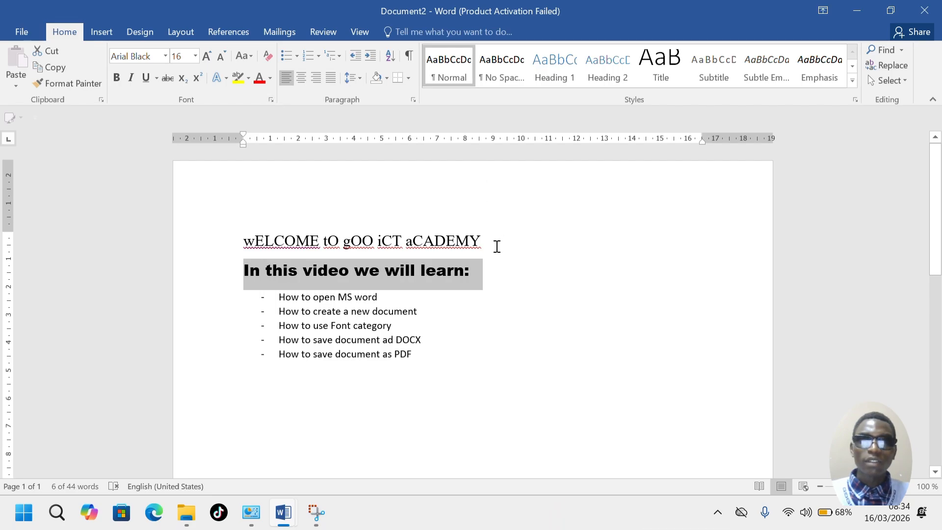
Step: Convert the toggled-case welcome line to UPPERCASE and deselect it
drag(498, 244, 245, 241)
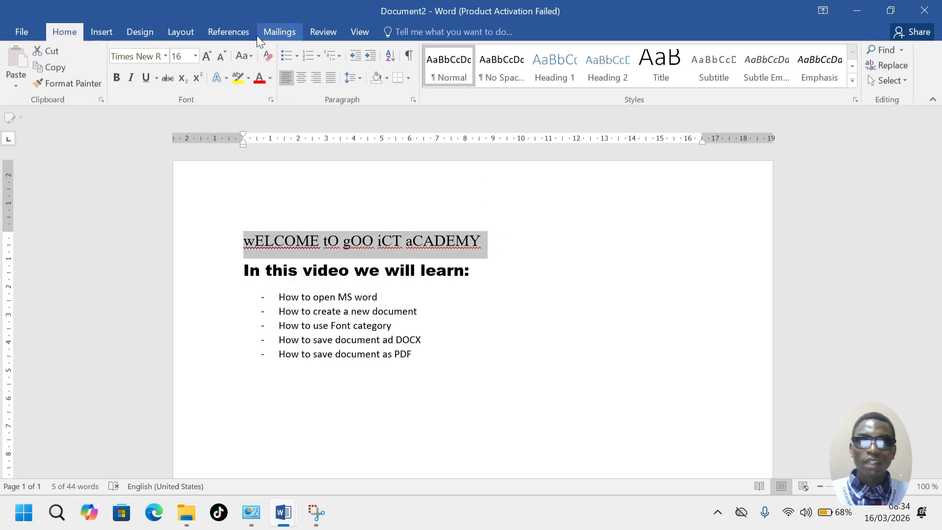
click(251, 58)
click(262, 104)
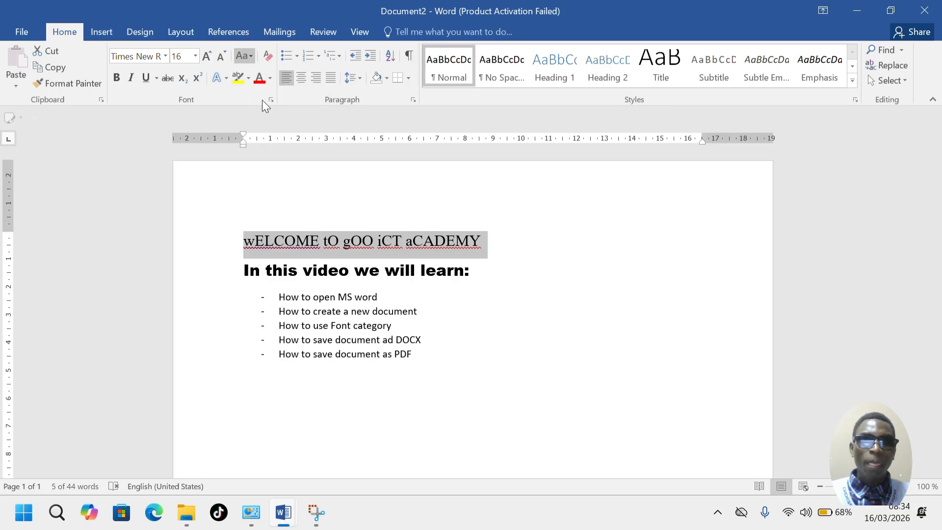
click(498, 318)
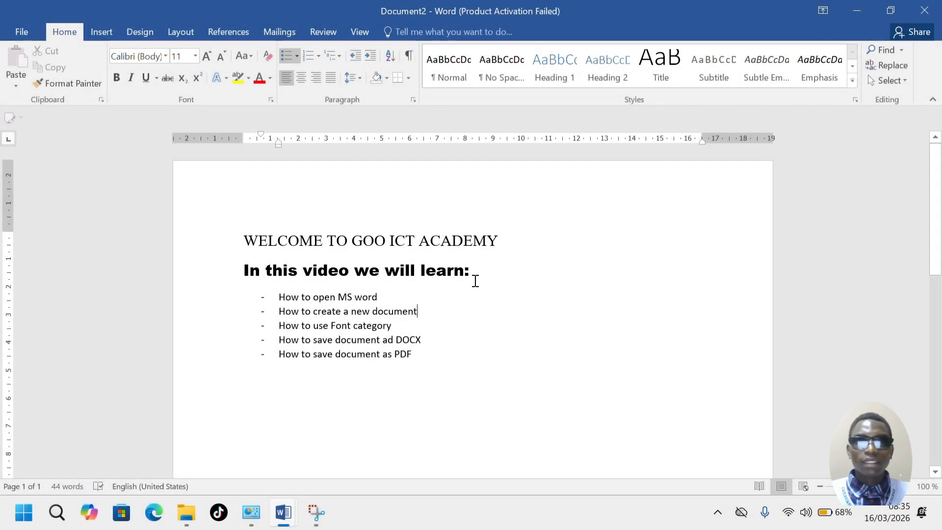
Step: Change the font of the line "In this video we will learn:" to Times New Roman
drag(475, 270, 244, 272)
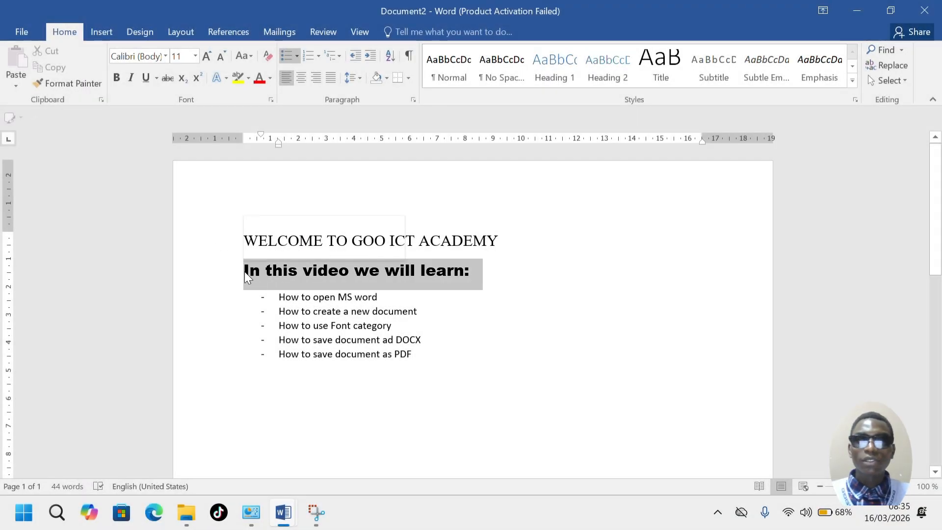
click(164, 58)
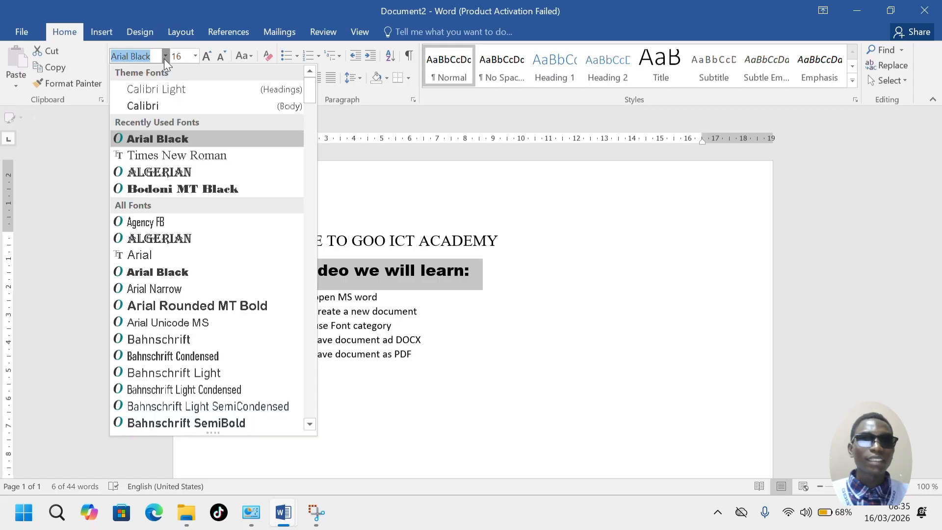
click(171, 154)
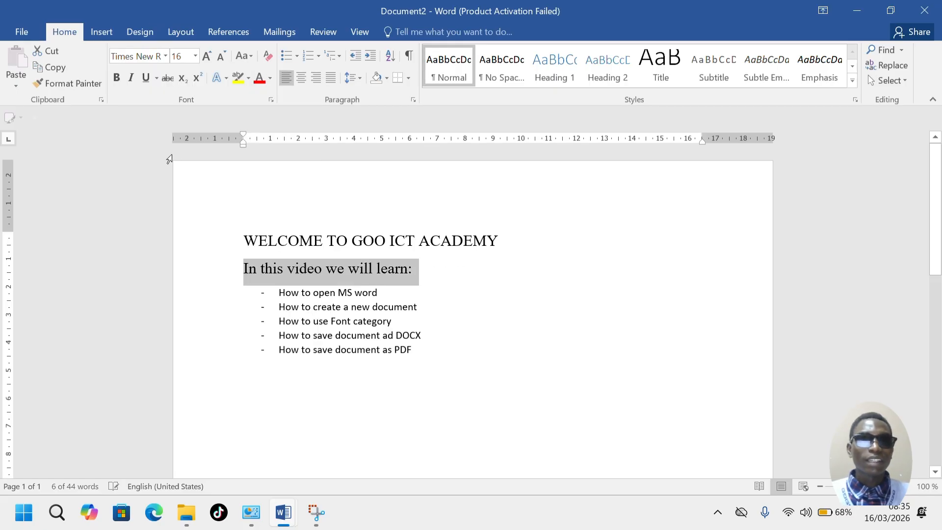
click(500, 321)
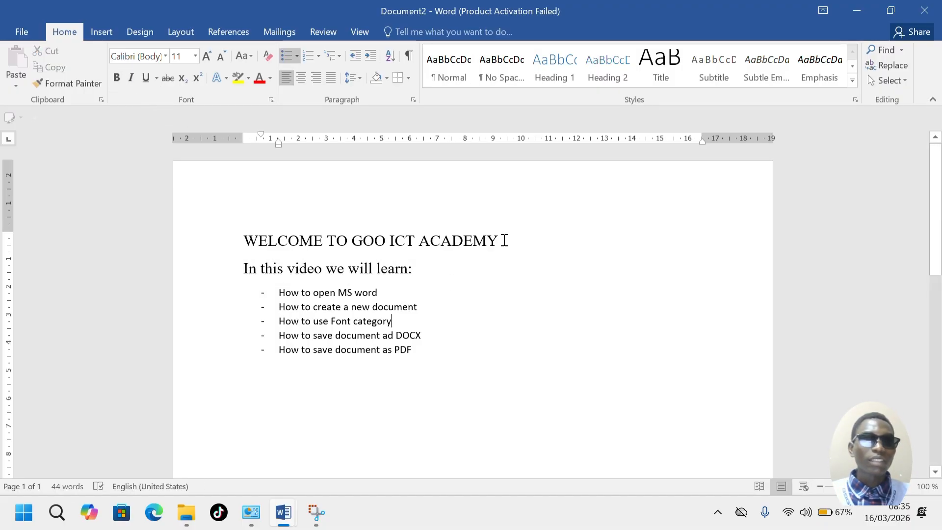
Step: Make the line "WELCOME TO GOO ICT ACADEMY" bold and deselect it
drag(504, 240, 264, 244)
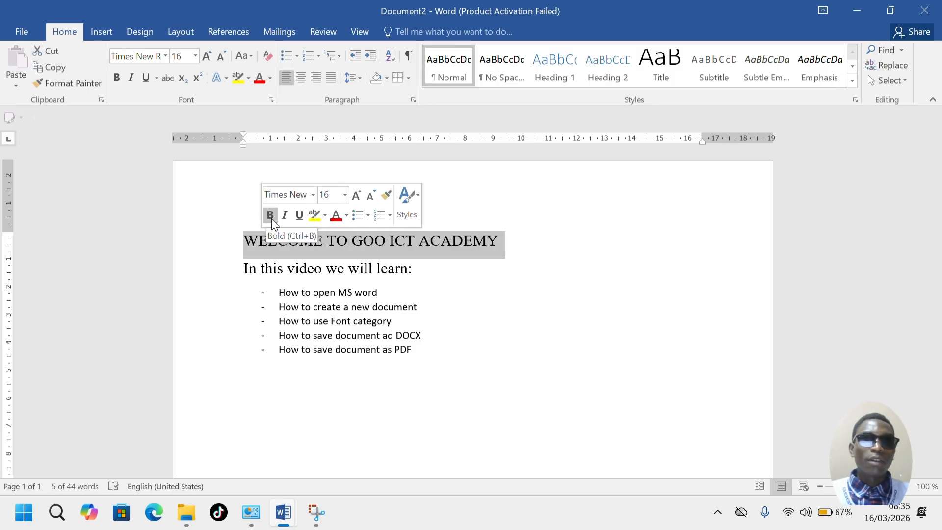
click(117, 80)
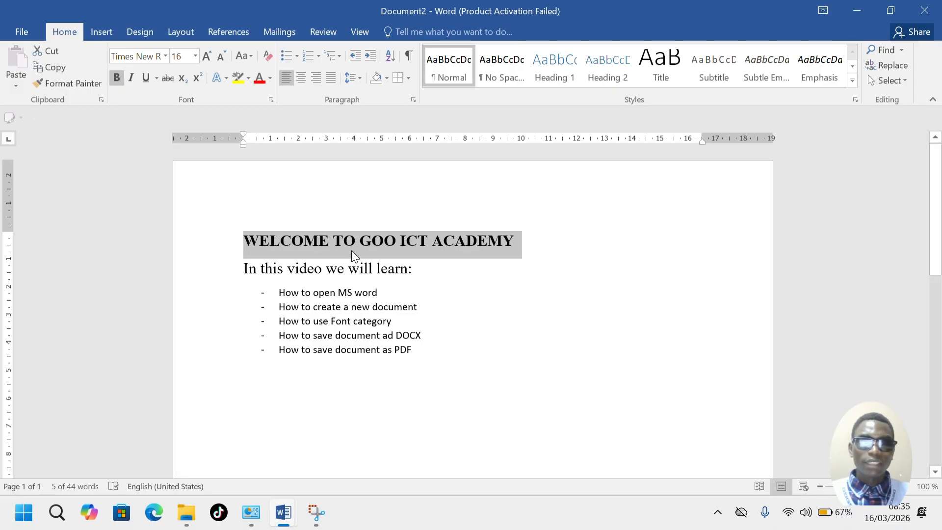
click(410, 248)
click(511, 242)
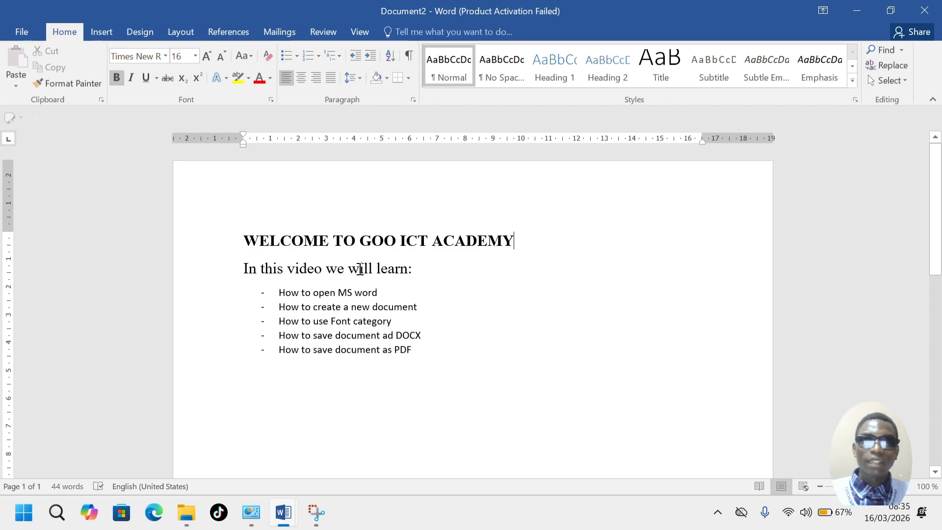
Step: Make the line "In this video we will learn:" bold and deselect it
drag(359, 268, 328, 269)
drag(411, 271, 248, 272)
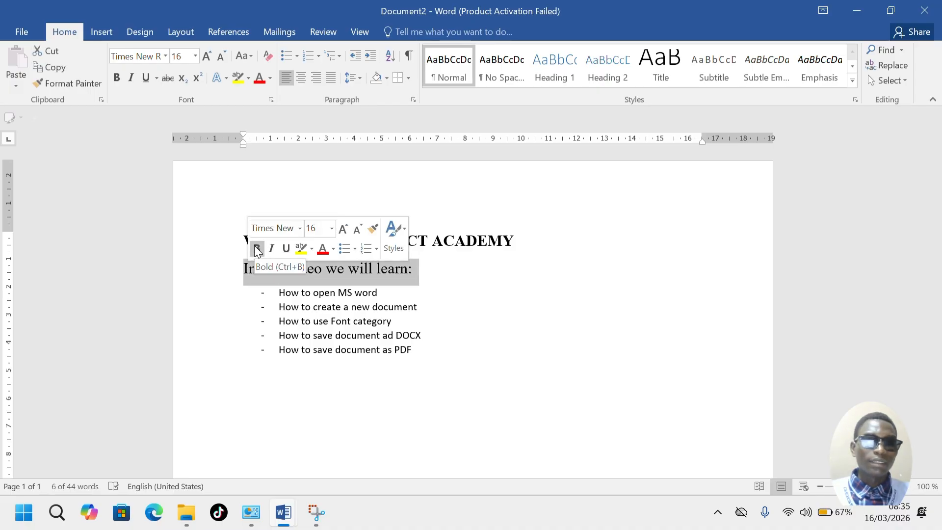
click(255, 248)
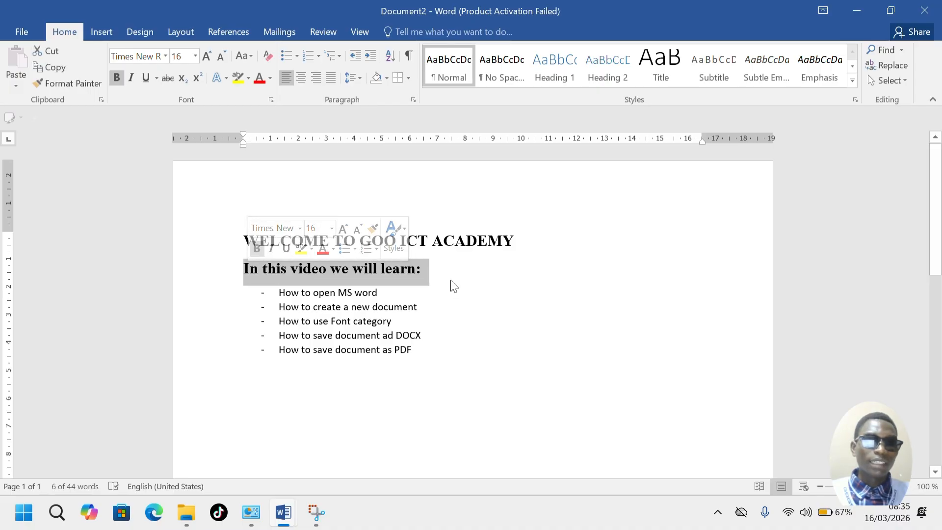
click(468, 295)
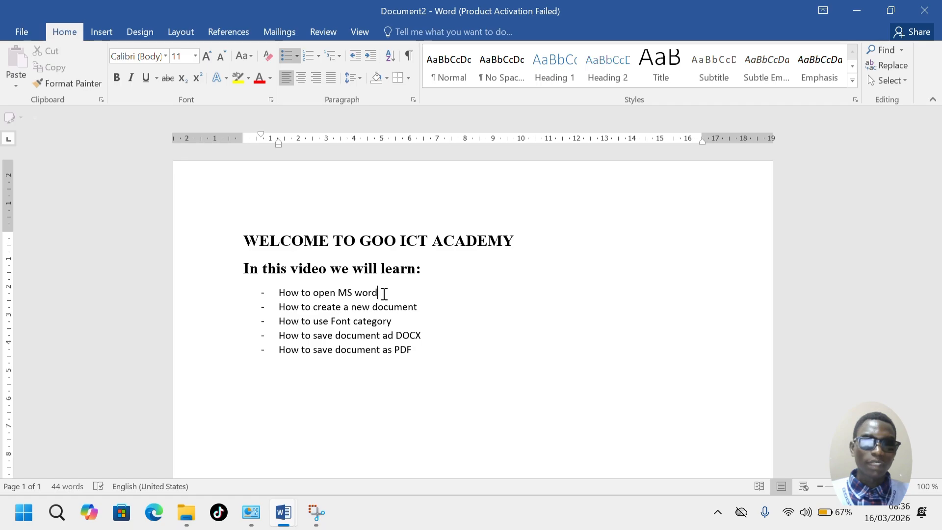
Step: Italicize the line "WELCOME TO GOO ICT ACADEMY" and deselect it
drag(501, 238, 289, 255)
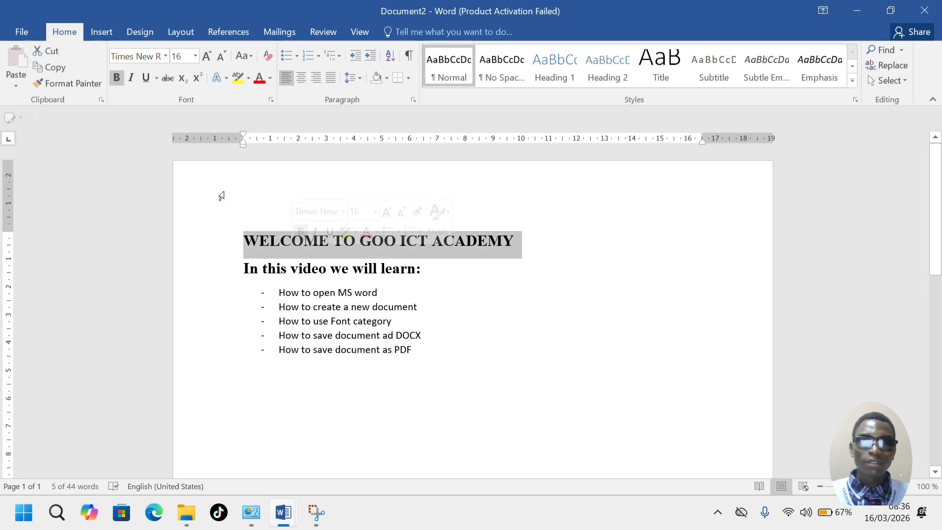
click(131, 78)
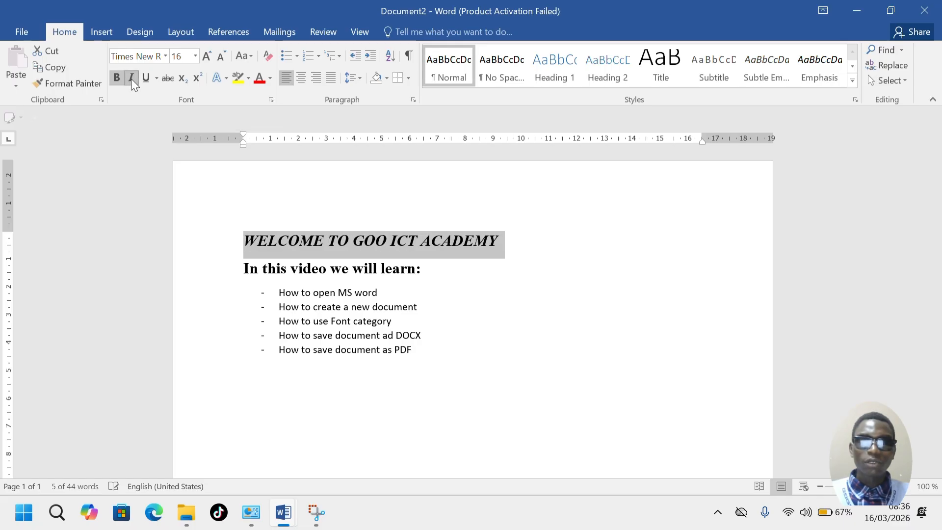
click(463, 266)
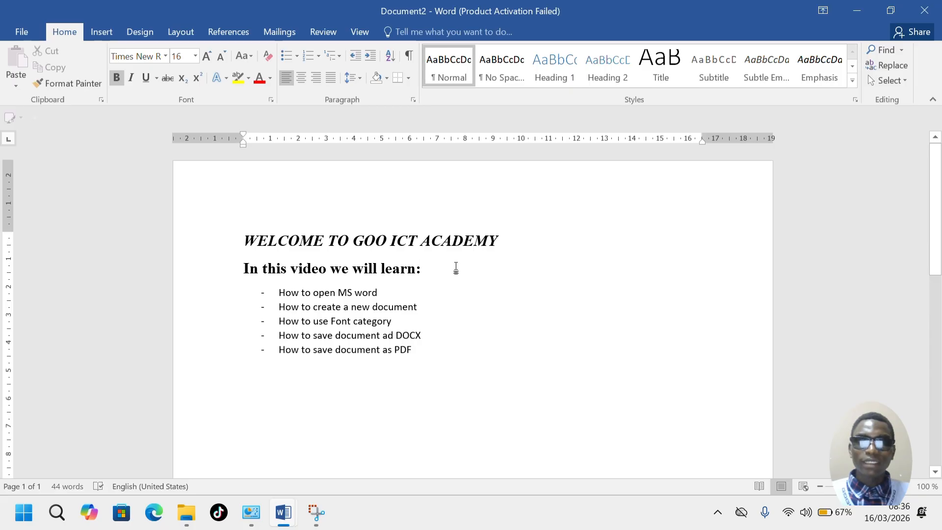
Step: Add an unbulleted line reading "Example:" below the last list item, "How to save document as PDF"
click(434, 351)
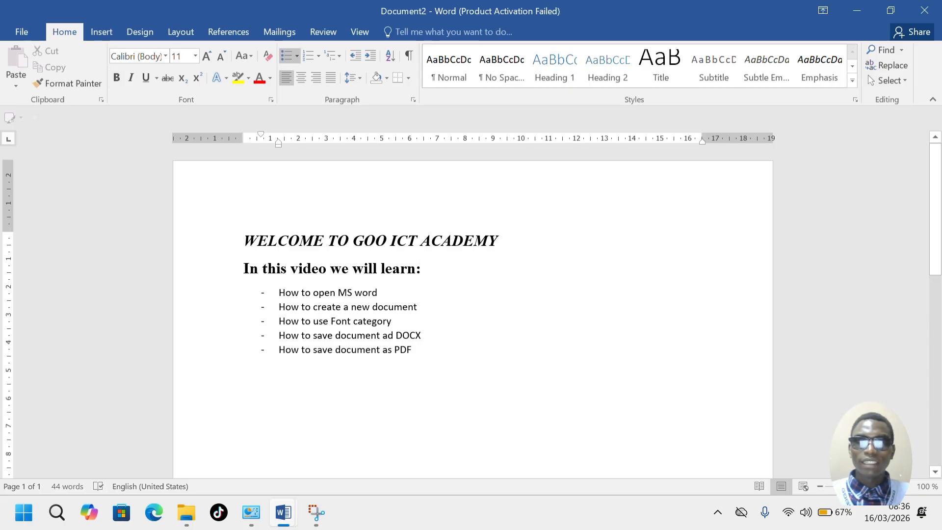
key(Return)
key(BackSpace)
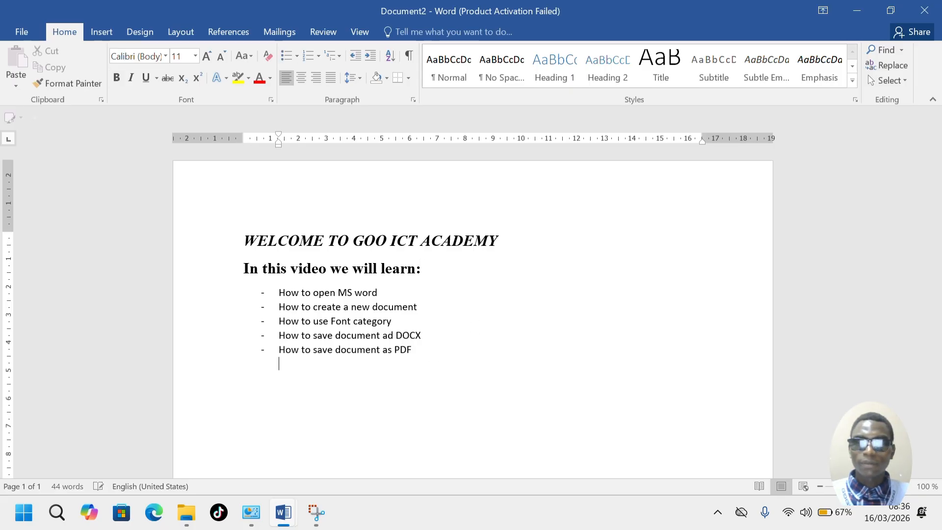
key(BackSpace)
key(BackSpace)
text(E)
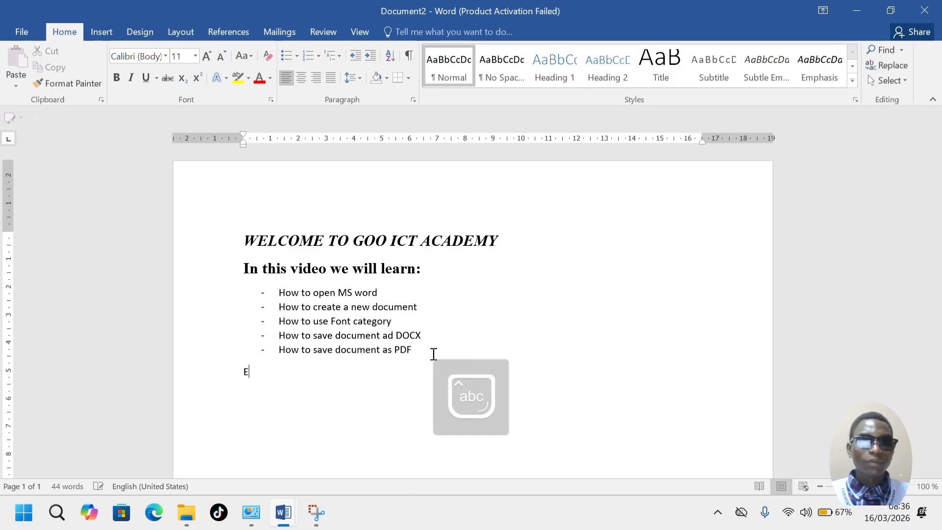
text(xample)
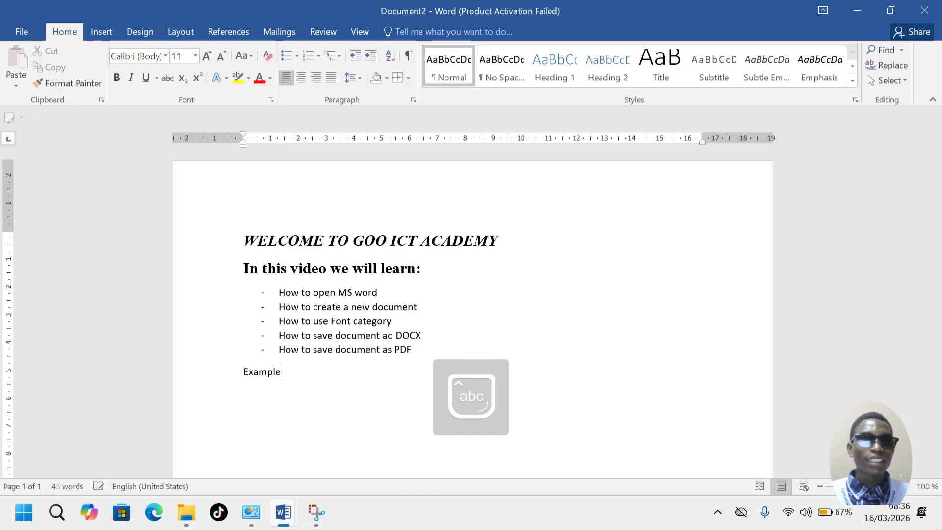
text(:)
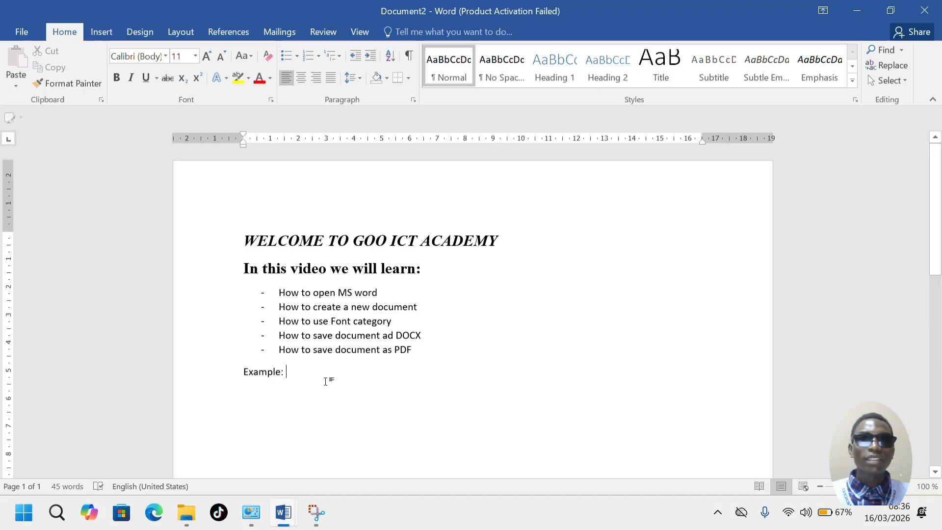
Step: Italicize the word "Example:" below the list and deselect it
drag(289, 375, 250, 381)
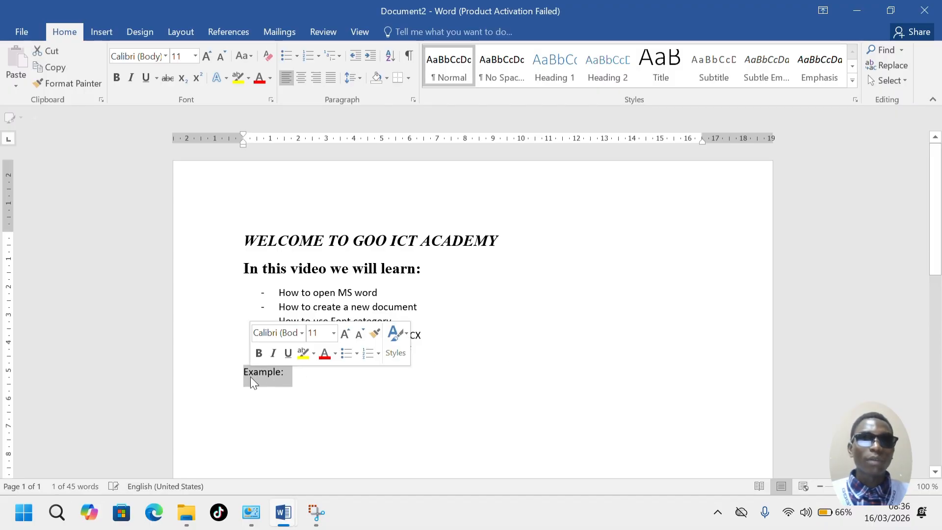
click(273, 354)
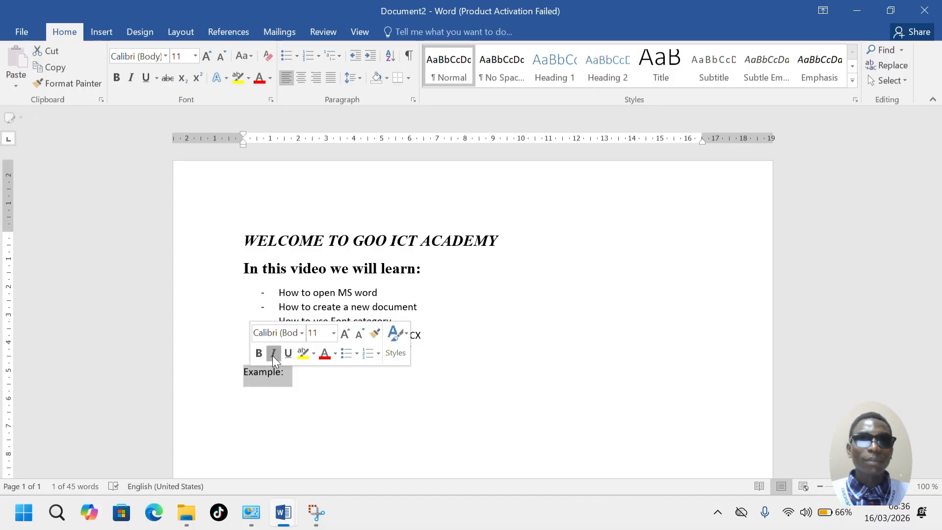
click(300, 372)
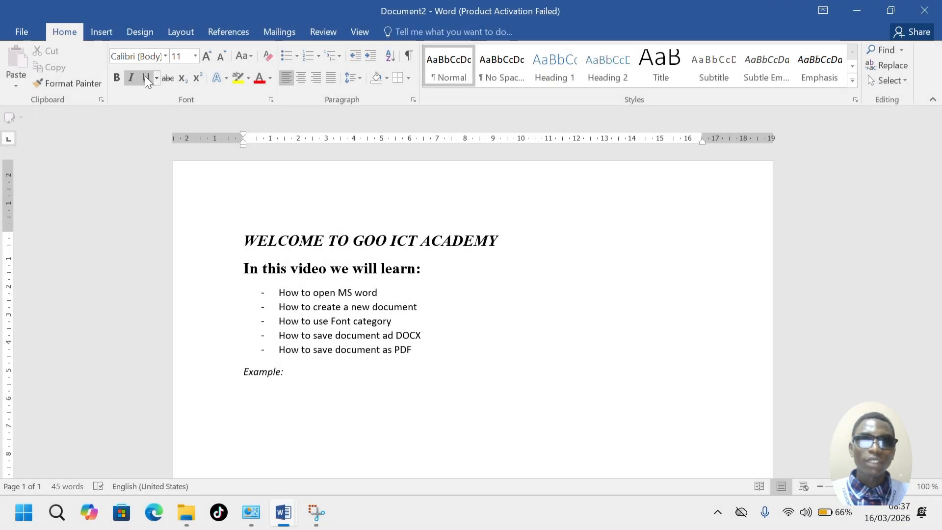
Step: Underline the line "WELCOME TO GOO ICT ACADEMY" and deselect it
click(433, 236)
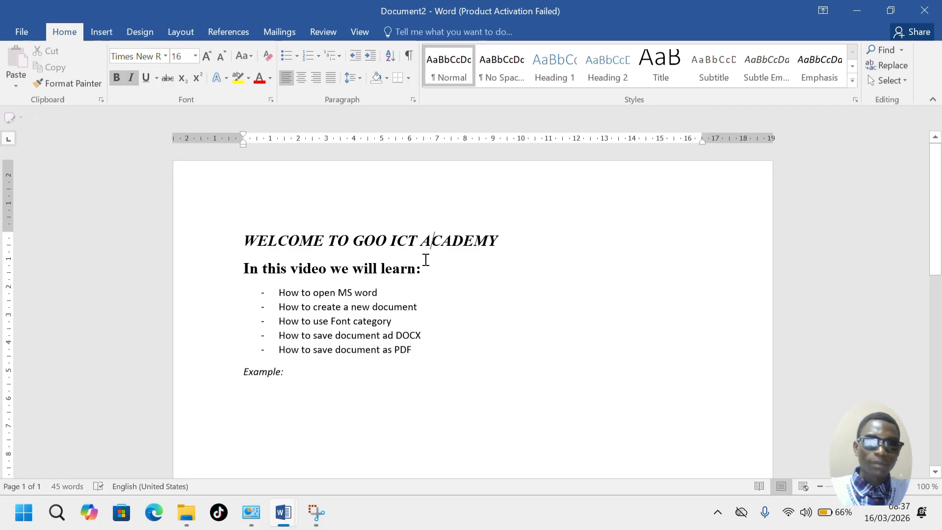
drag(506, 238, 254, 226)
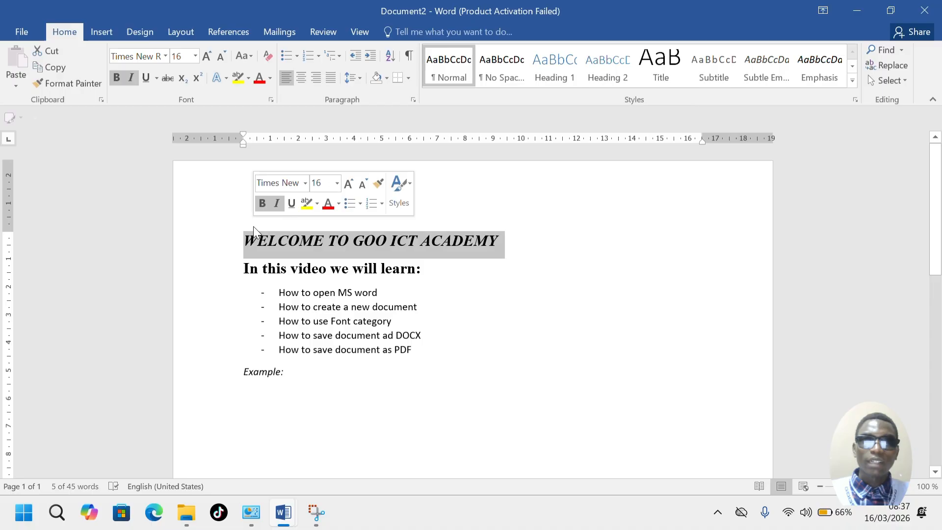
click(291, 203)
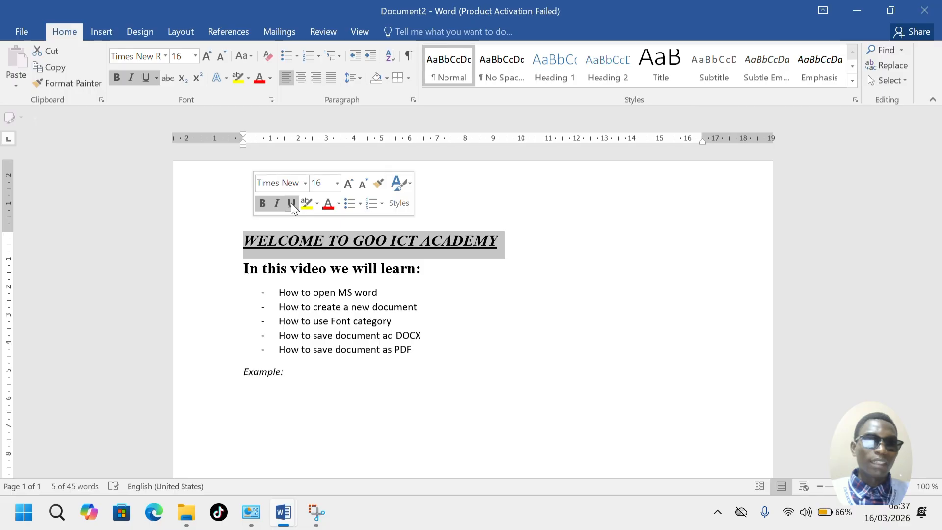
click(435, 307)
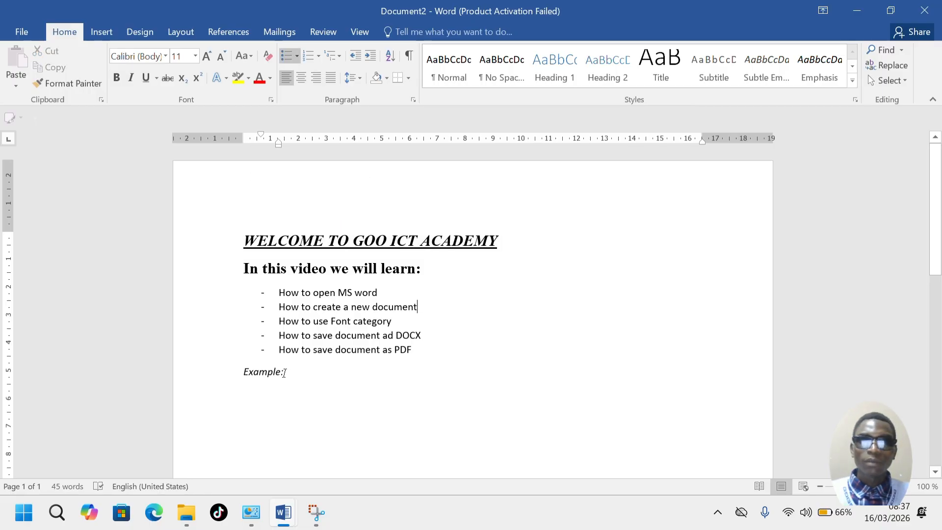
Step: Underline the word "Example:" below the list and deselect it
drag(289, 373, 247, 375)
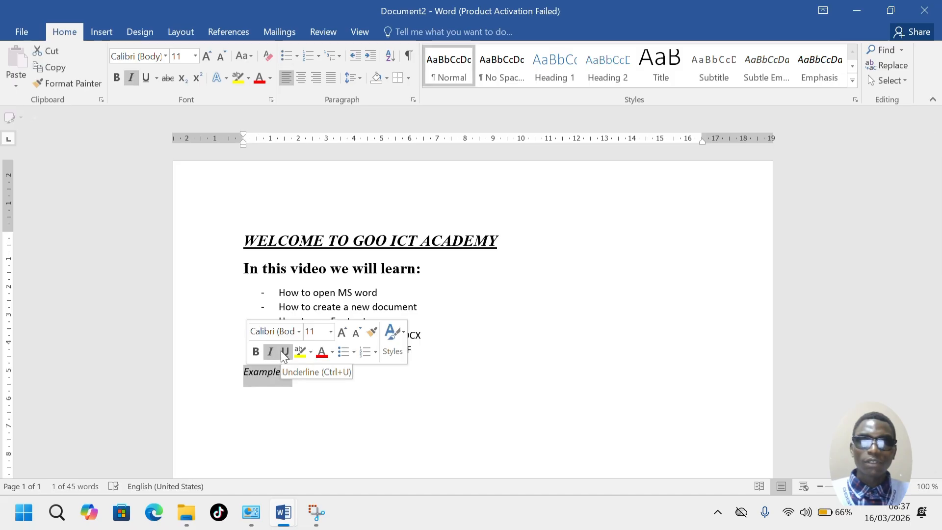
click(282, 349)
click(336, 407)
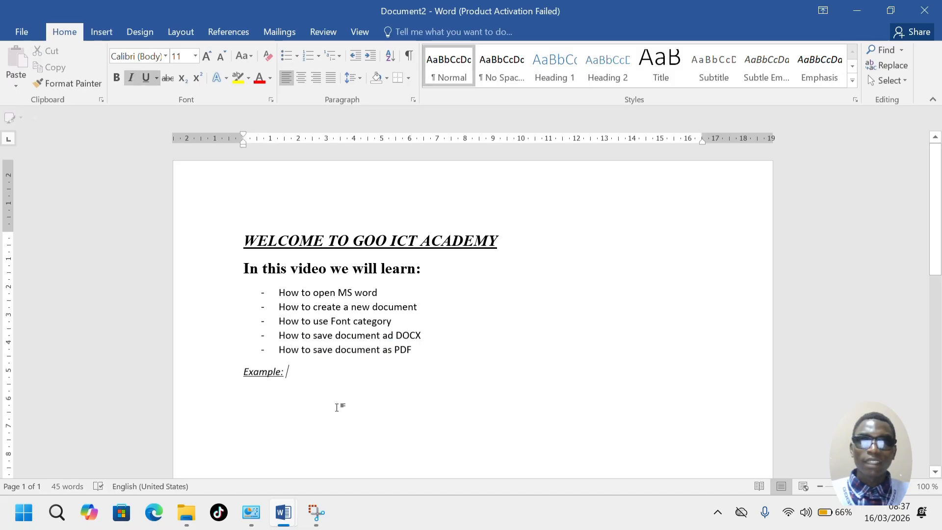
Step: Apply strikethrough to the word "DOCX" in the fourth list item and deselect it
scroll(336, 408, down, 1)
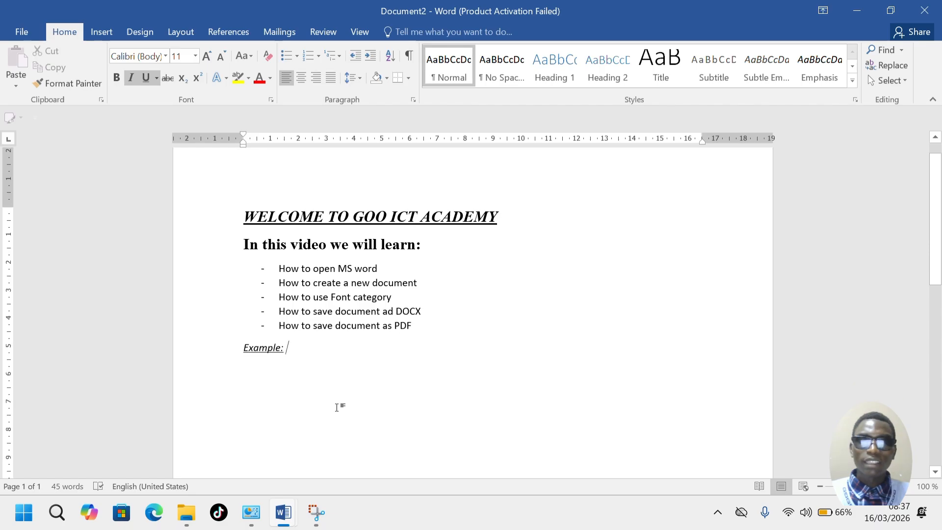
scroll(337, 407, down, 1)
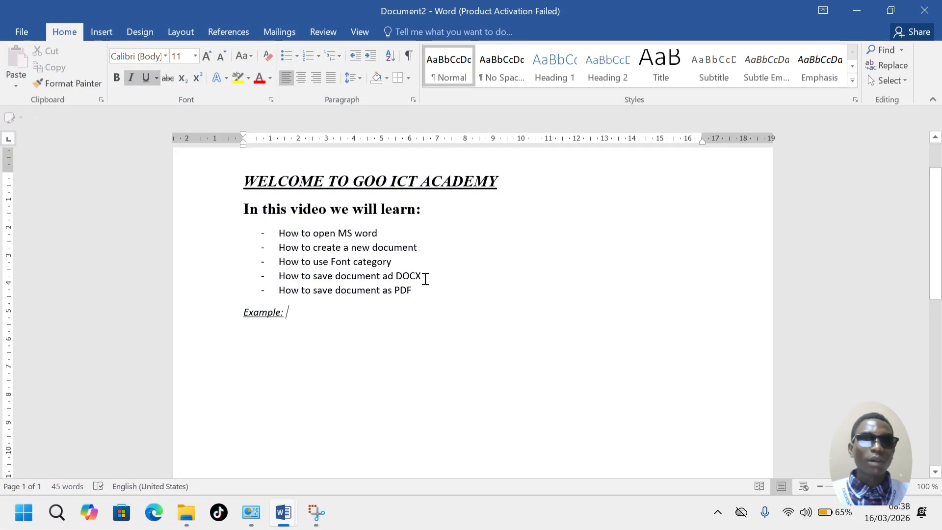
drag(425, 277, 396, 278)
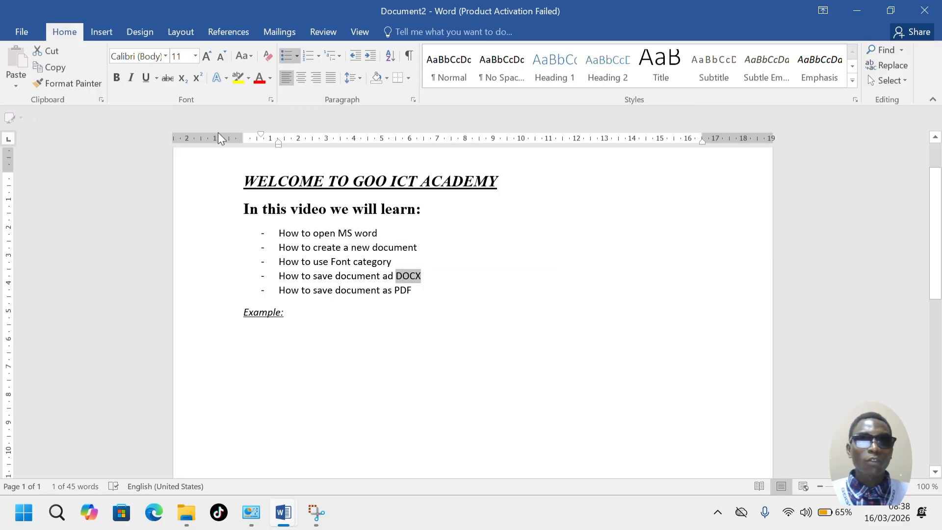
click(167, 79)
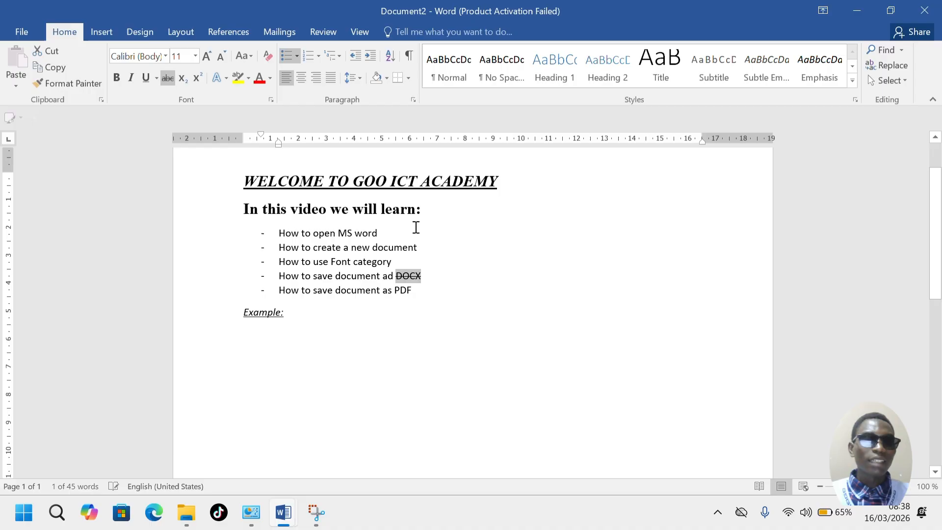
click(465, 322)
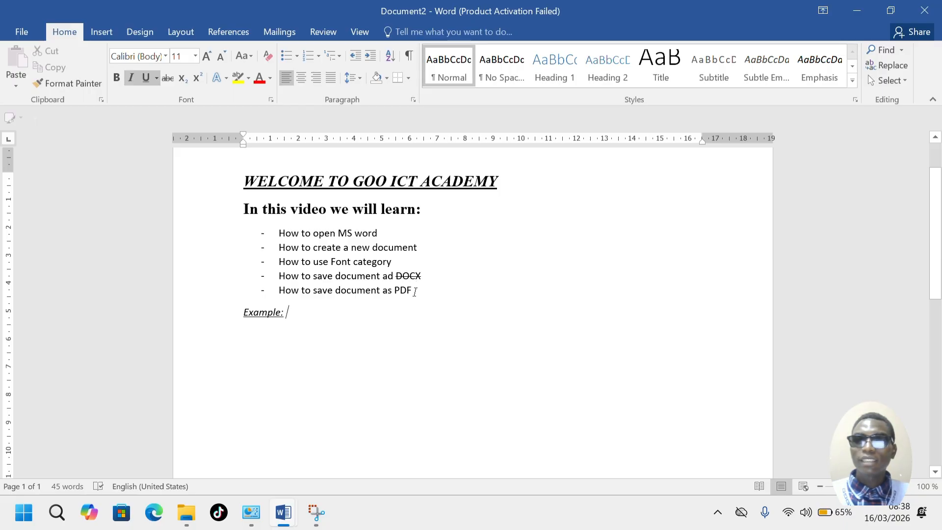
Step: Try strikethrough on the list item "How to use Font category" and remove it again
drag(397, 259, 280, 262)
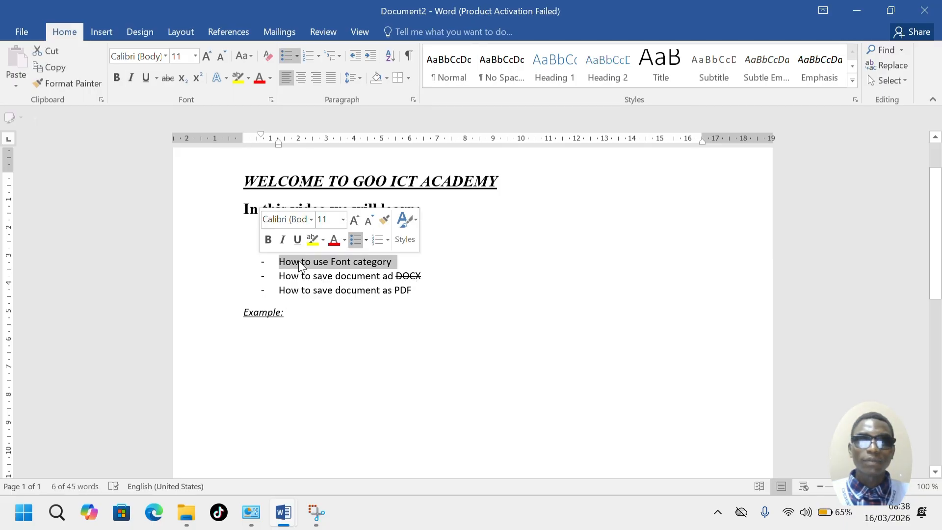
click(169, 81)
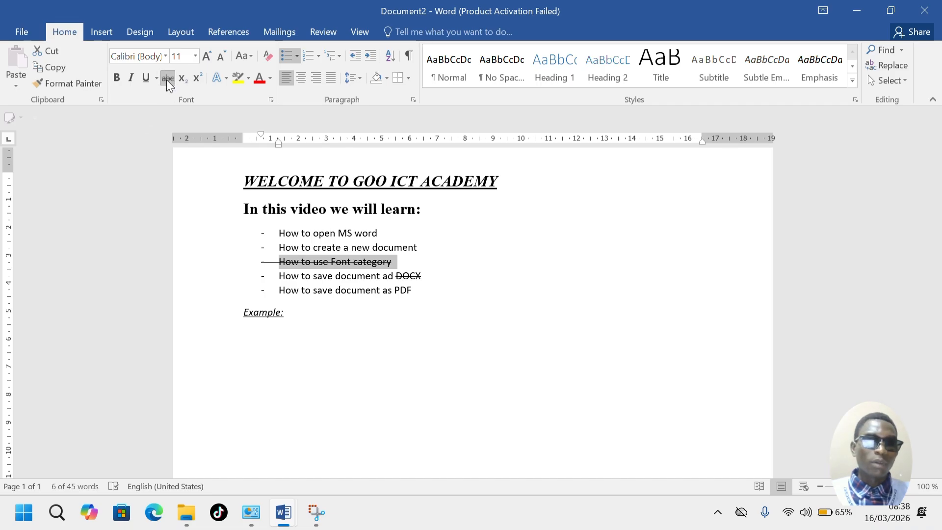
click(167, 79)
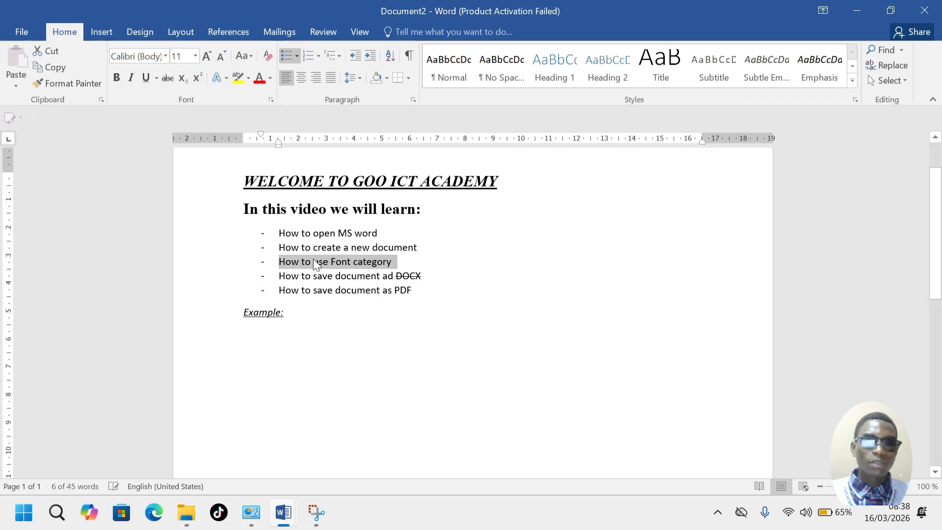
click(447, 256)
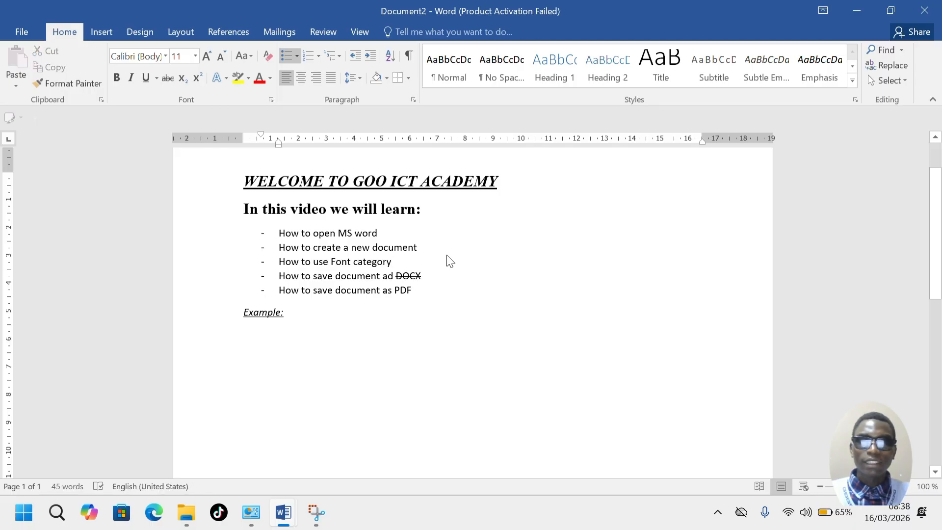
Step: Try entering an "x" without italics or underline after "Example:", and delete it together with the space before it
click(315, 316)
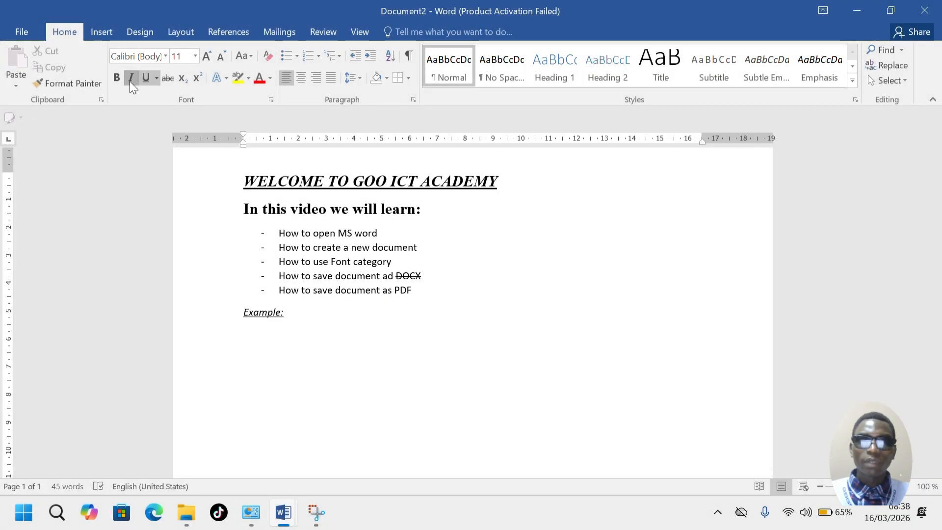
click(131, 79)
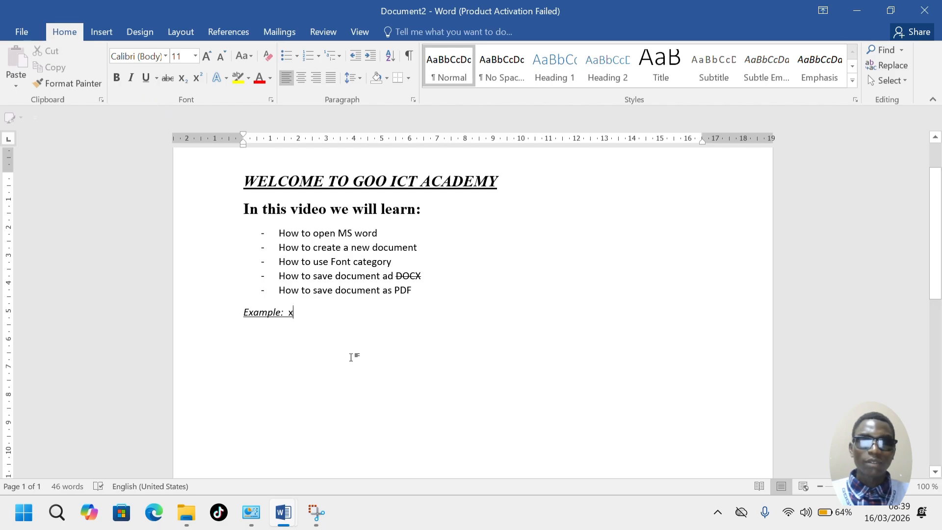
key(BackSpace)
key(BackSpace)
key(BackSpace)
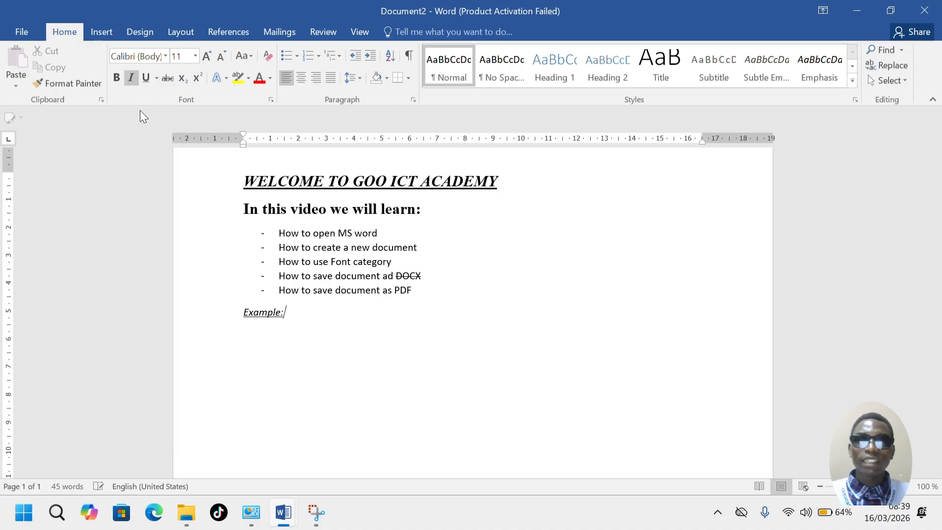
Step: Enter "X2" without italics after "Example:" and format its 2 as subscript
click(129, 78)
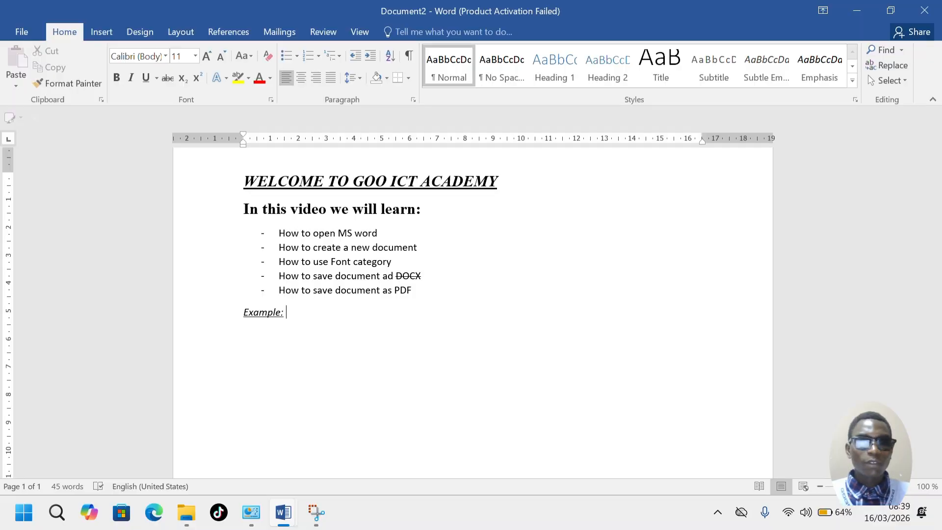
text(X2)
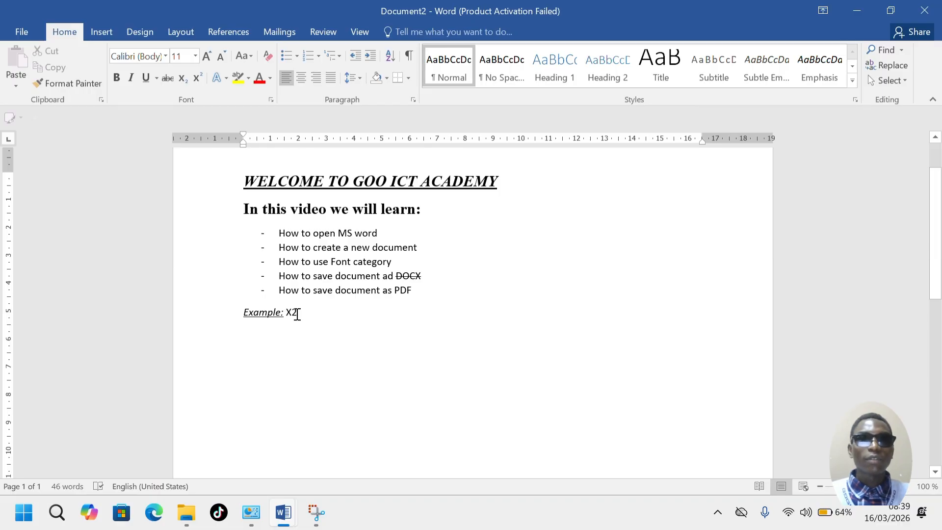
drag(296, 314, 293, 314)
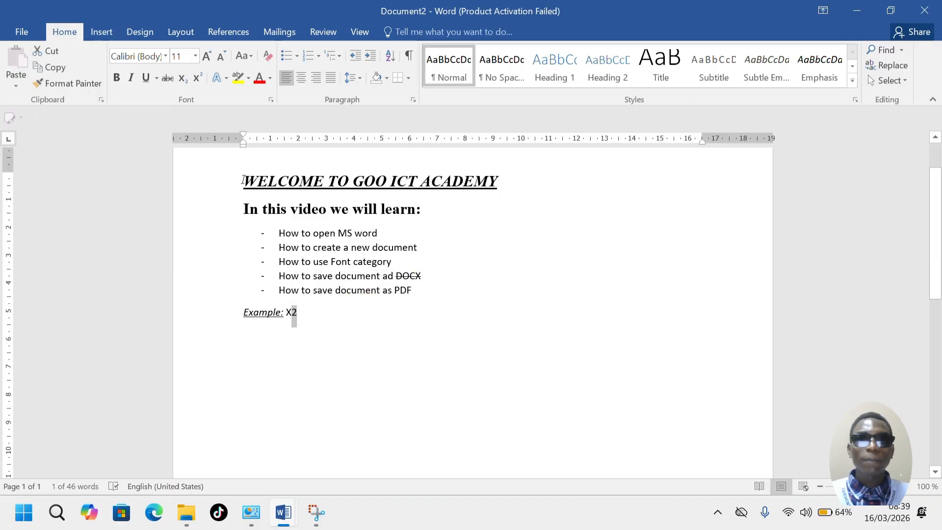
click(186, 82)
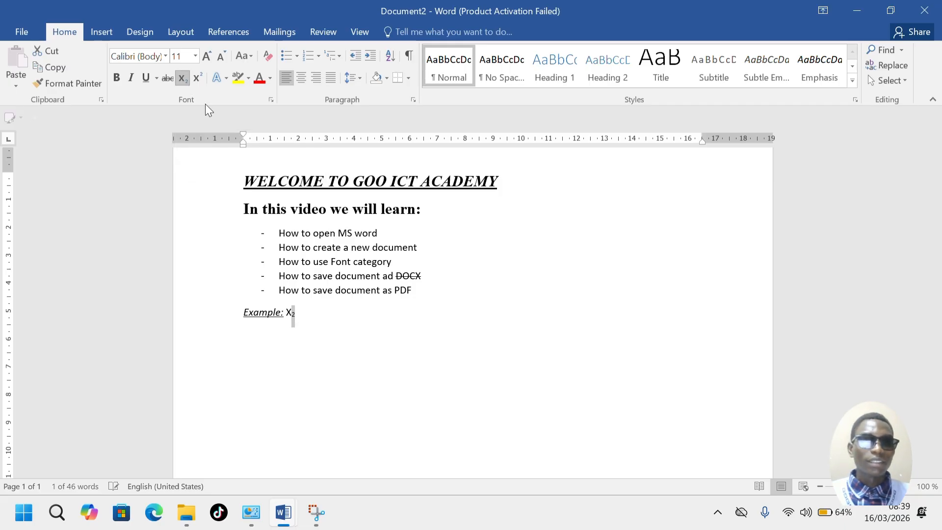
click(321, 316)
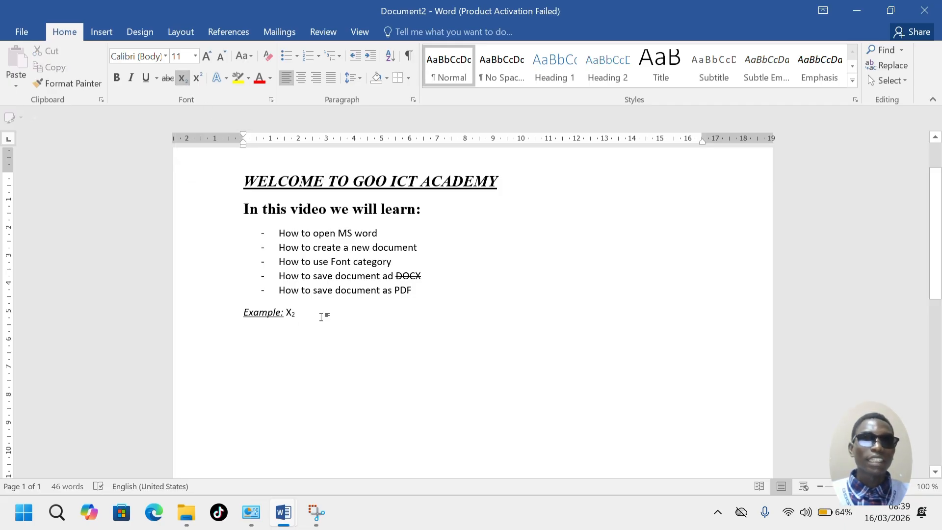
Step: Widen the gap between "Example:" and the X expression with spacing that is not underlined, deleting the underlined spaces
click(284, 314)
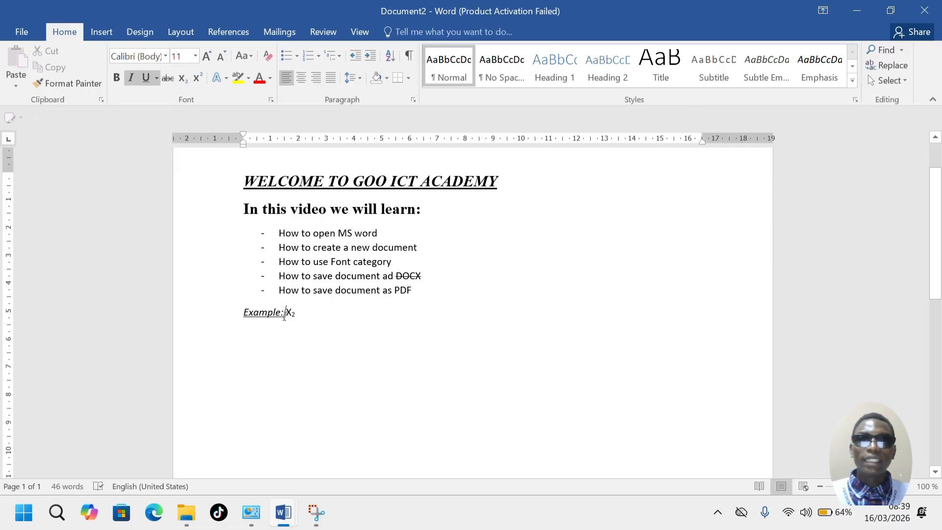
click(145, 78)
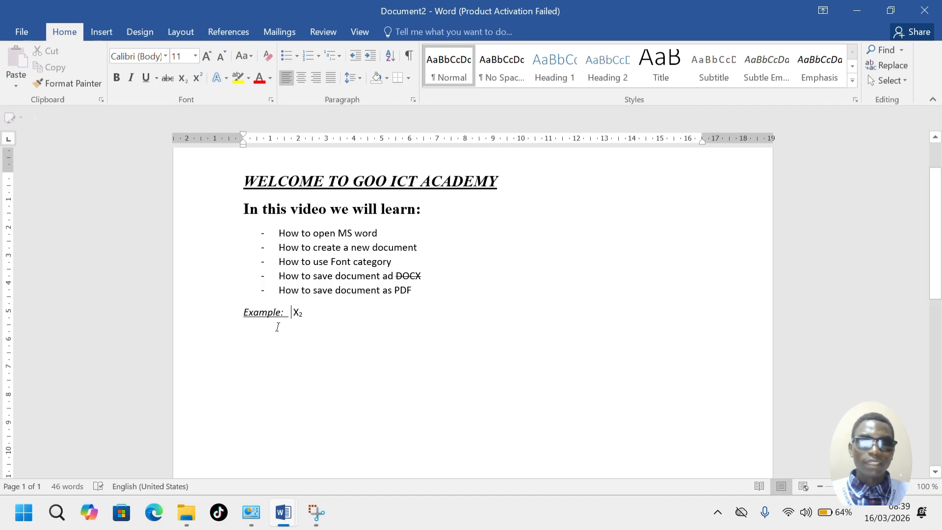
key(Left)
key(BackSpace)
key(BackSpace)
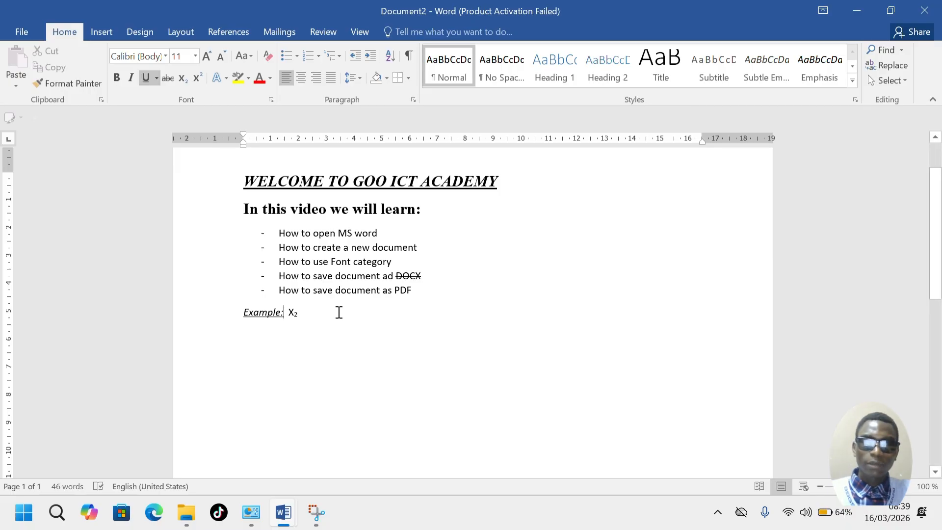
Step: Add a second "X2" in normal script at the end of the Example line and format its 2 as superscript
key(End)
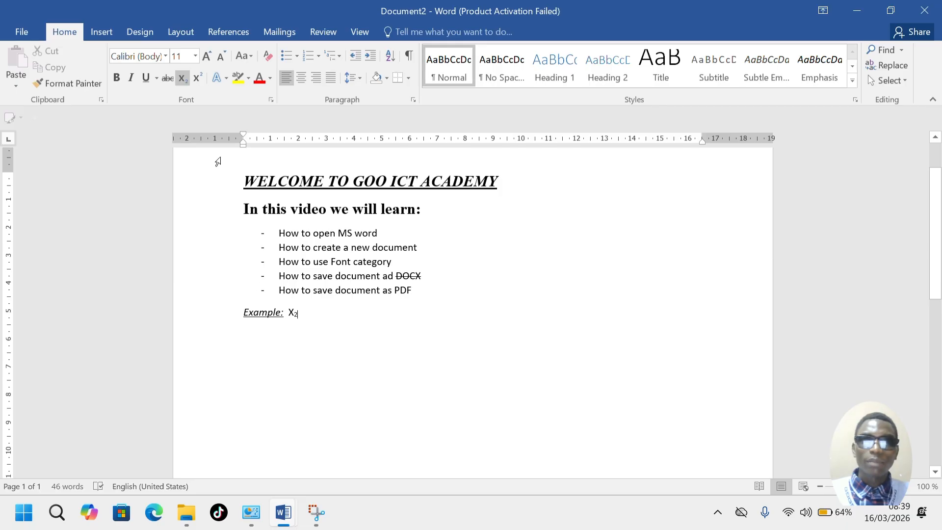
click(181, 78)
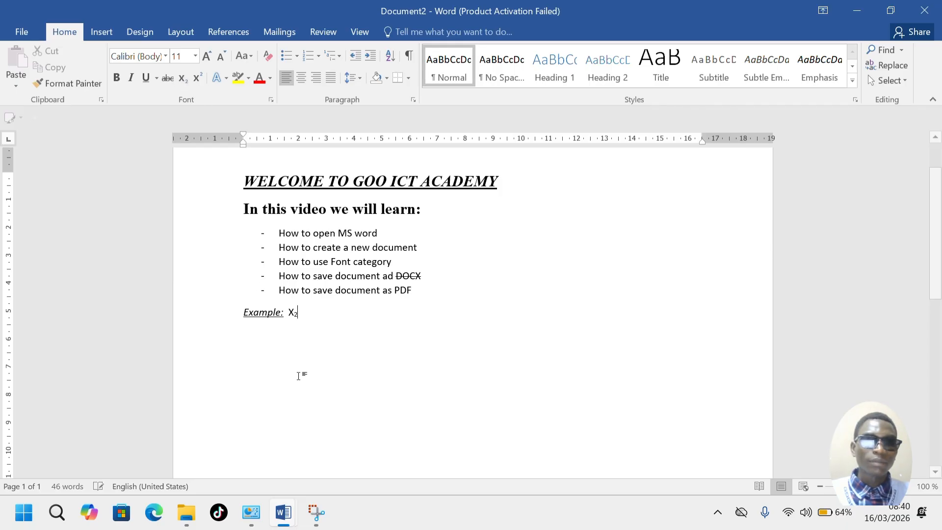
mouse_move(316, 512)
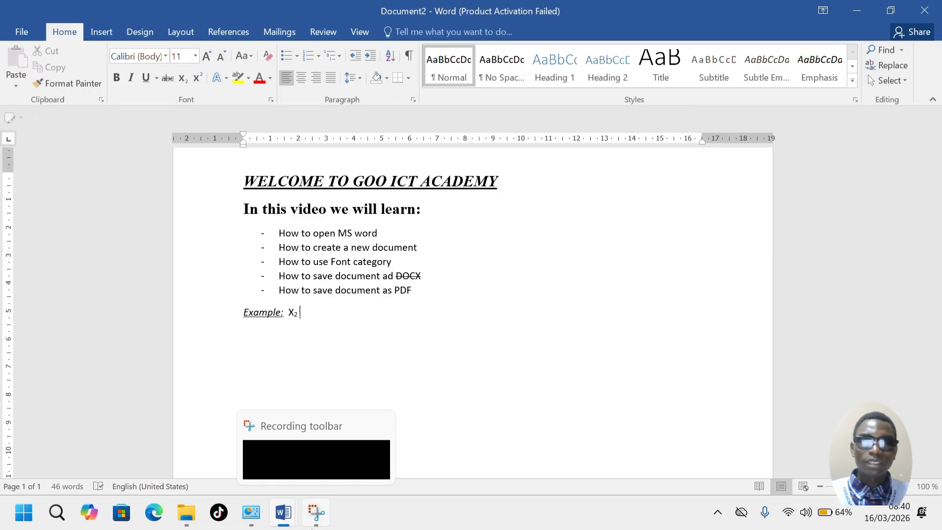
key(Caps_Lock)
text(X)
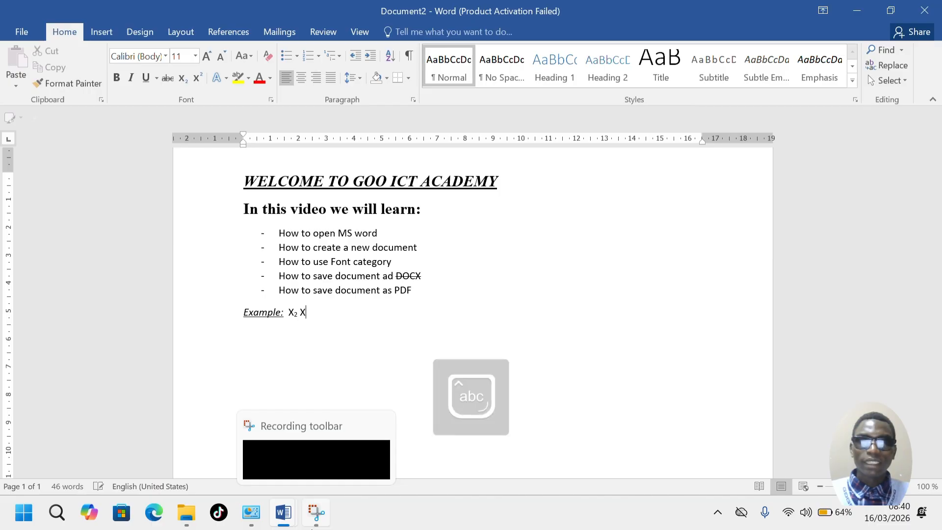
text(2)
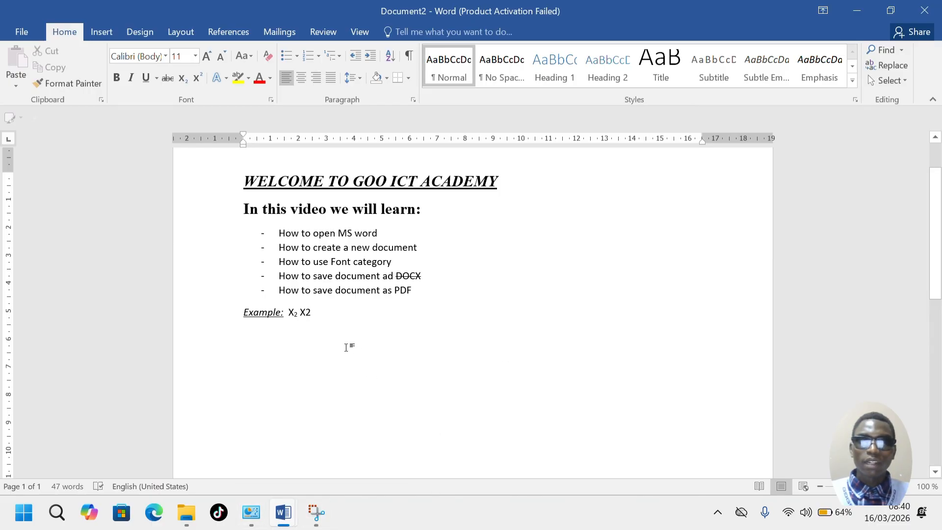
drag(310, 313, 305, 316)
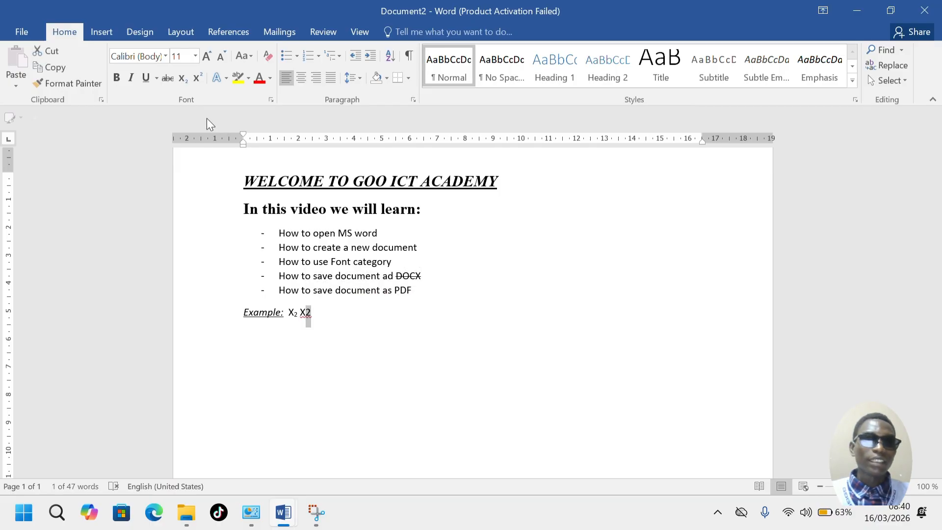
click(197, 77)
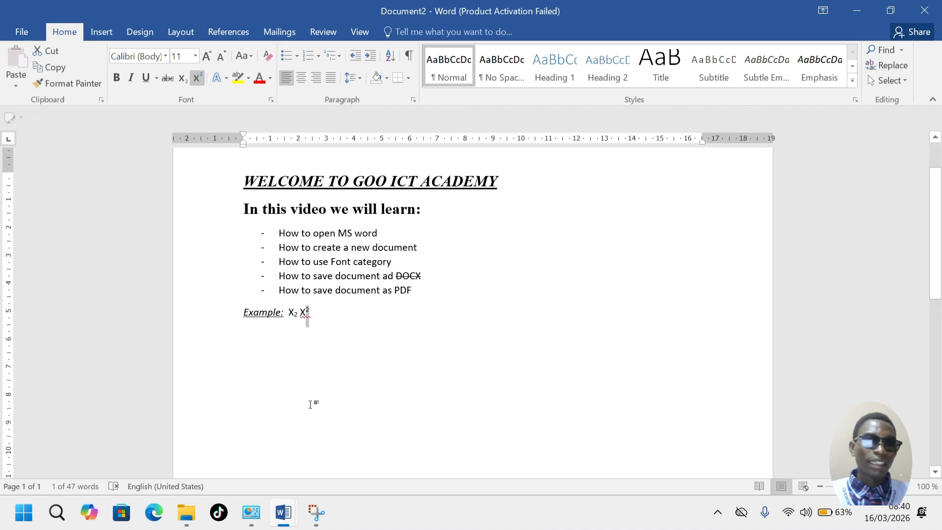
click(304, 325)
Step: Insert a comma between the two X expressions and, with superscript turned off, another comma after the second one
click(300, 312)
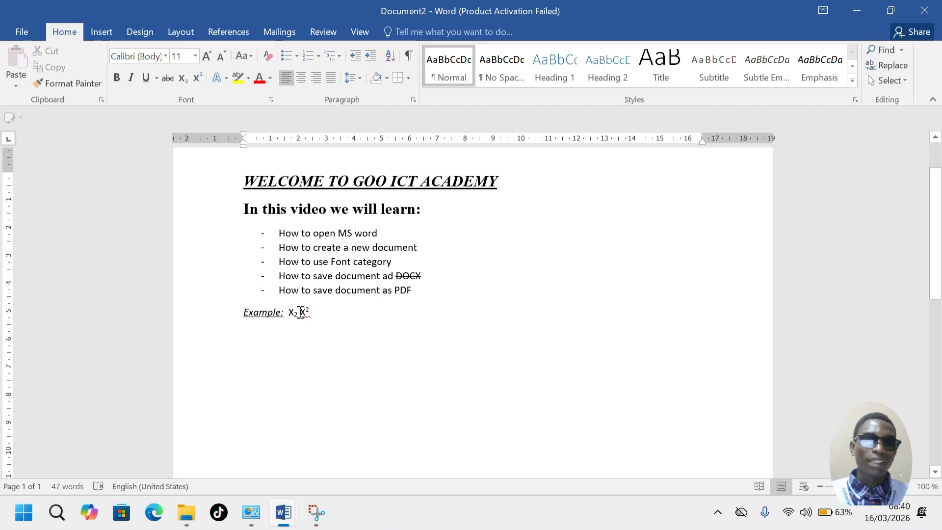
text(,)
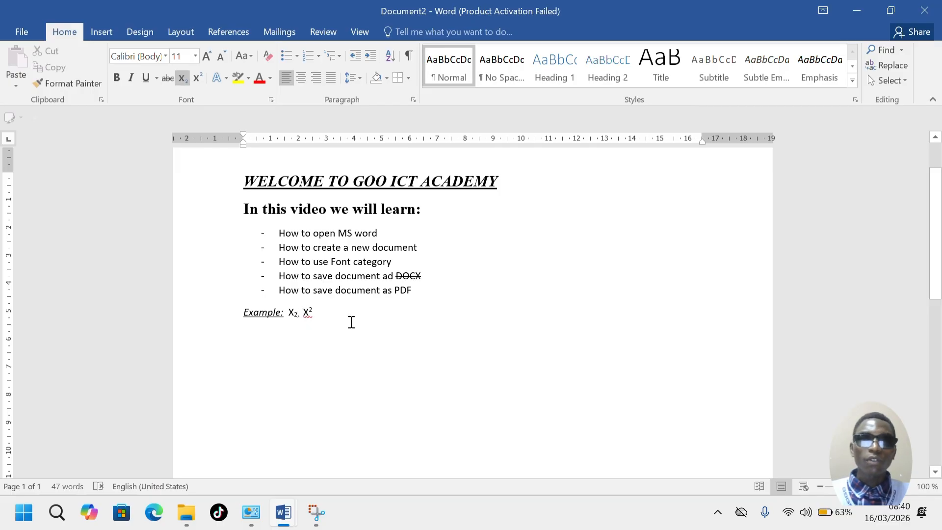
click(336, 327)
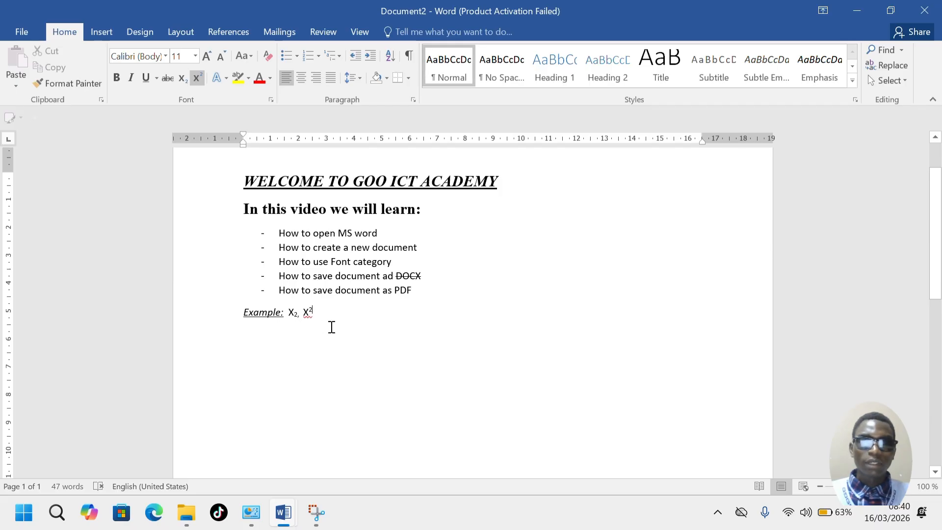
click(197, 81)
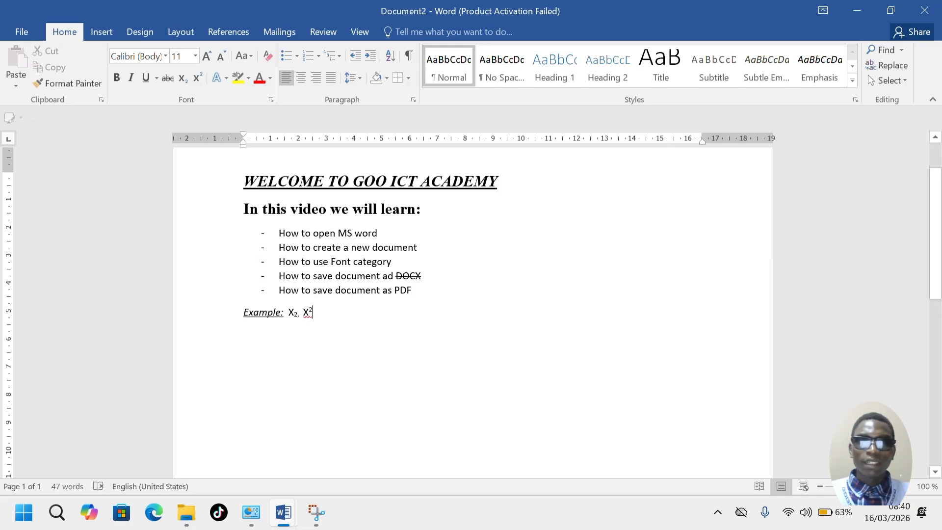
text(,)
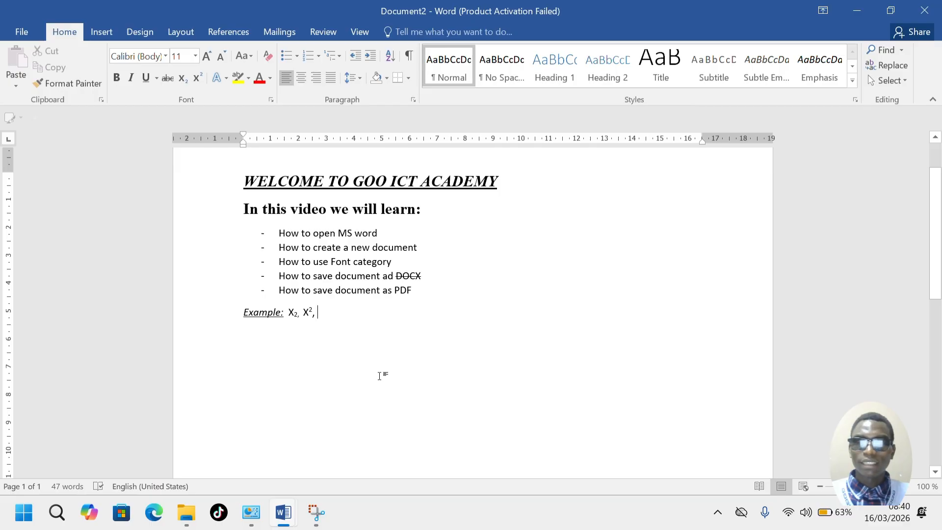
Step: Enter "H2O" in capitals at the end of the Example line, correcting the mistyped characters
key(Caps_Lock)
text(HO2)
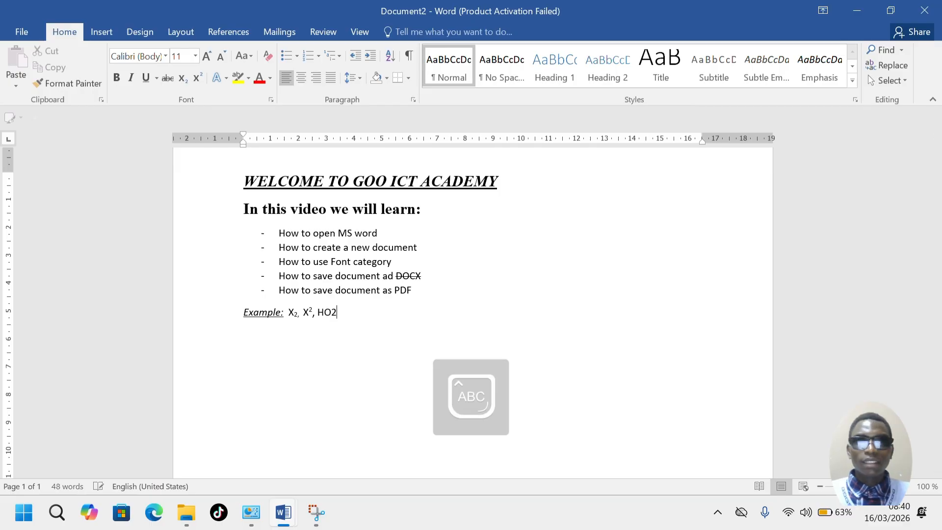
key(Caps_Lock)
text(2)
key(BackSpace)
key(BackSpace)
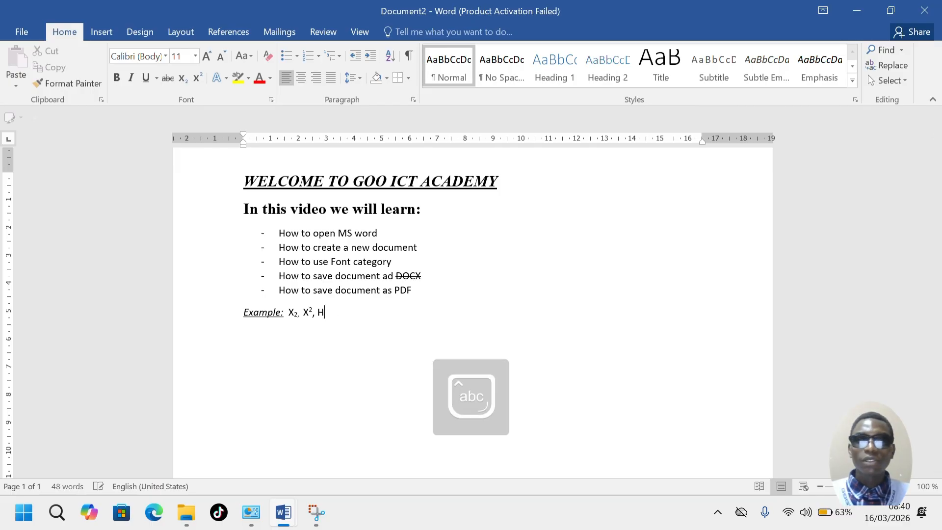
text(2)
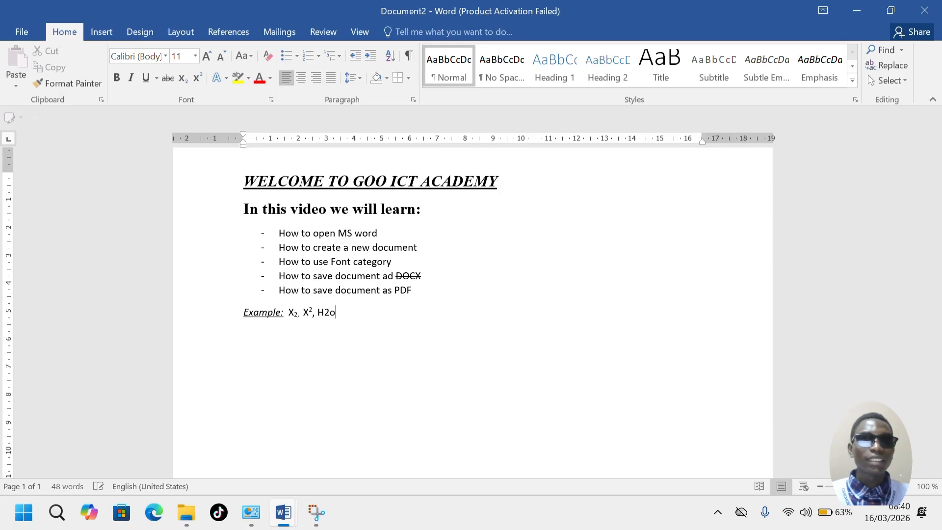
key(BackSpace)
key(Caps_Lock)
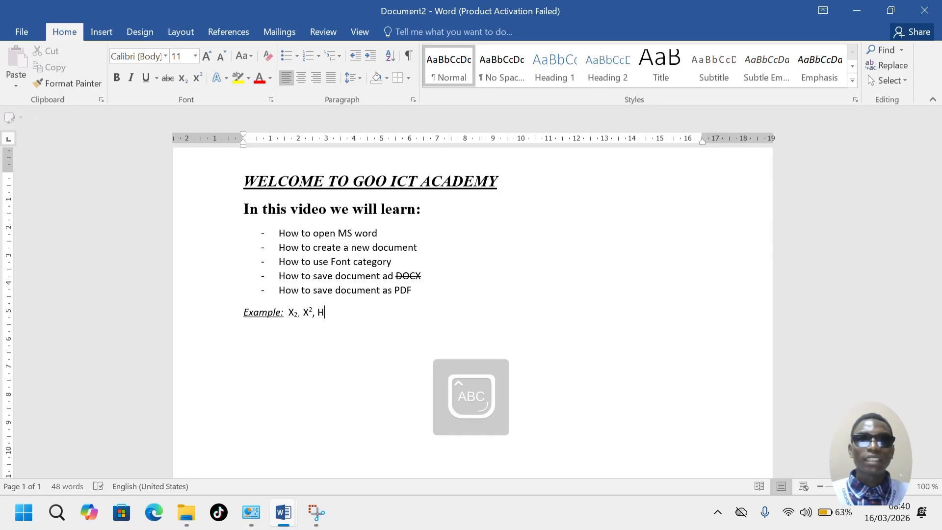
text(2O)
key(Caps_Lock)
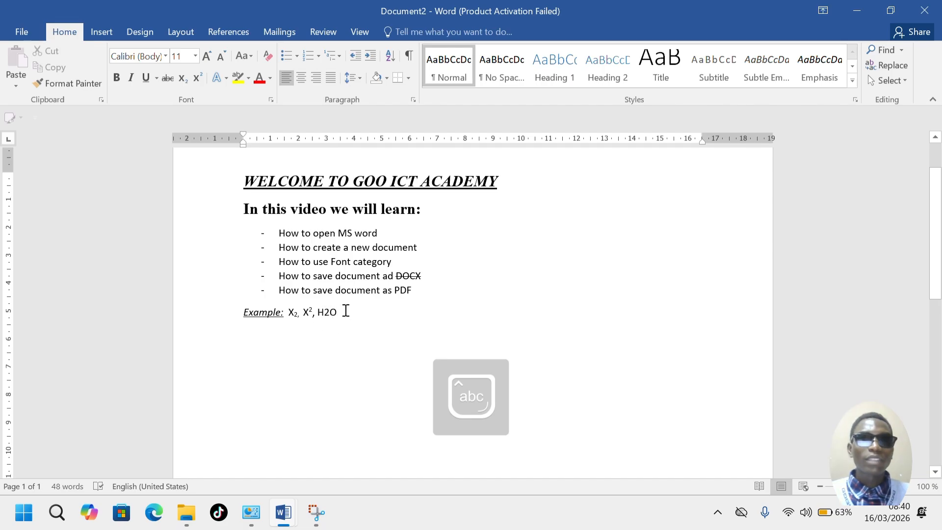
Step: Append "(Water)" to H2O and format the 2 in the formula as subscript
text(())
key(Caps_Lock)
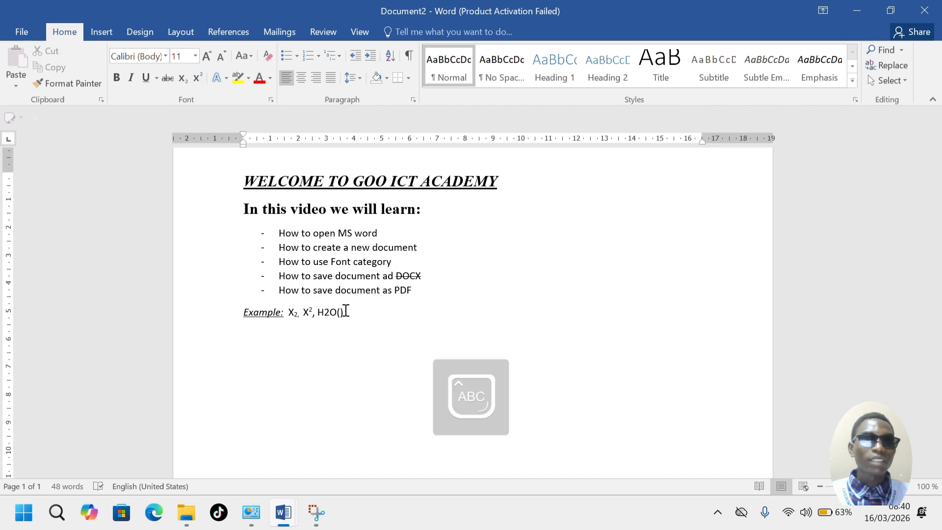
text(W)
key(Caps_Lock)
text(at)
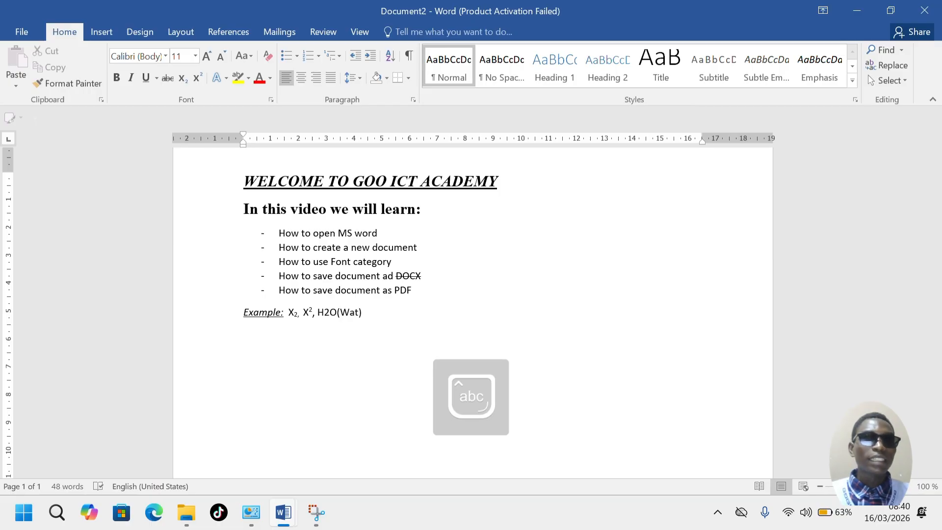
text(er)
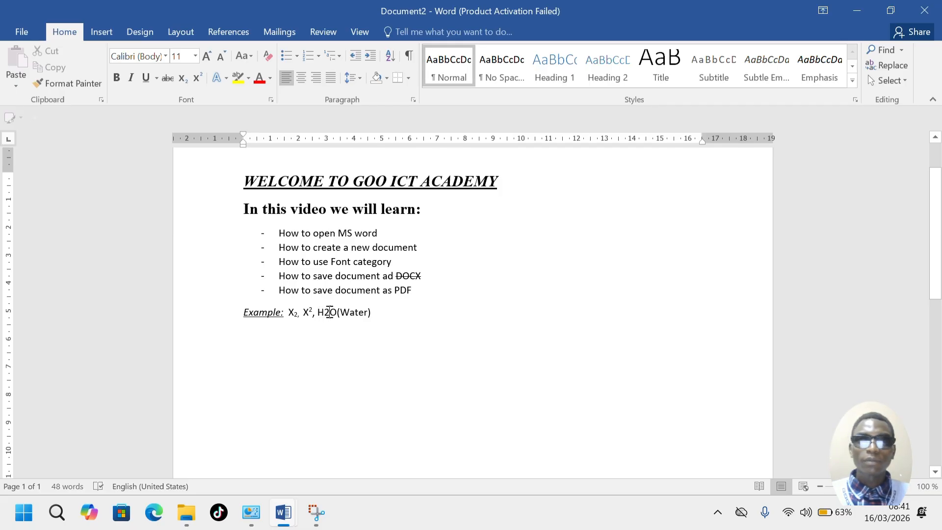
drag(329, 312, 324, 312)
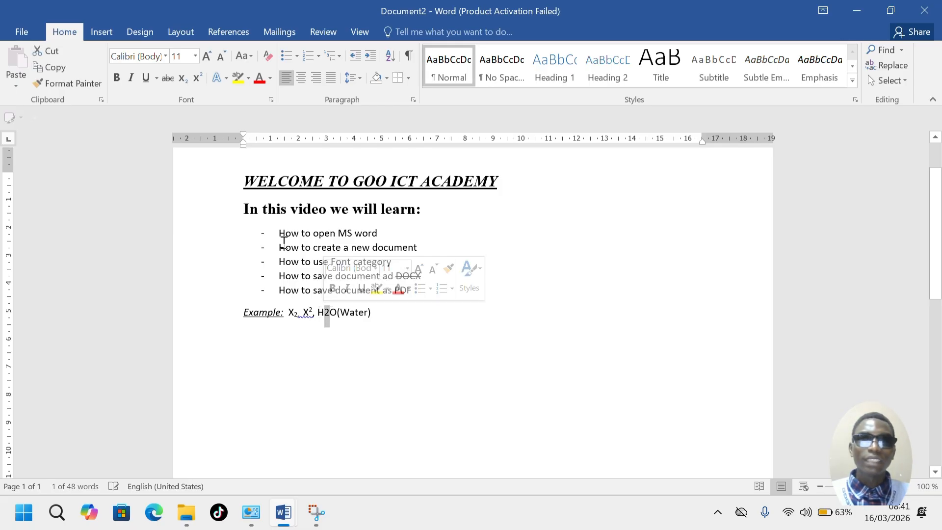
click(182, 78)
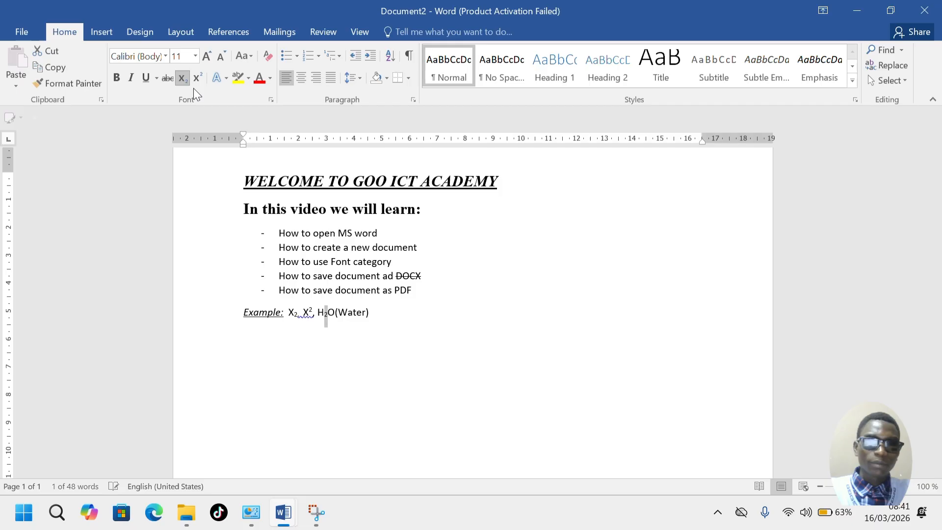
Step: Tidy the separator between the two X expressions, deleting the extra space before the second X and entering a comma
click(303, 311)
key(BackSpace)
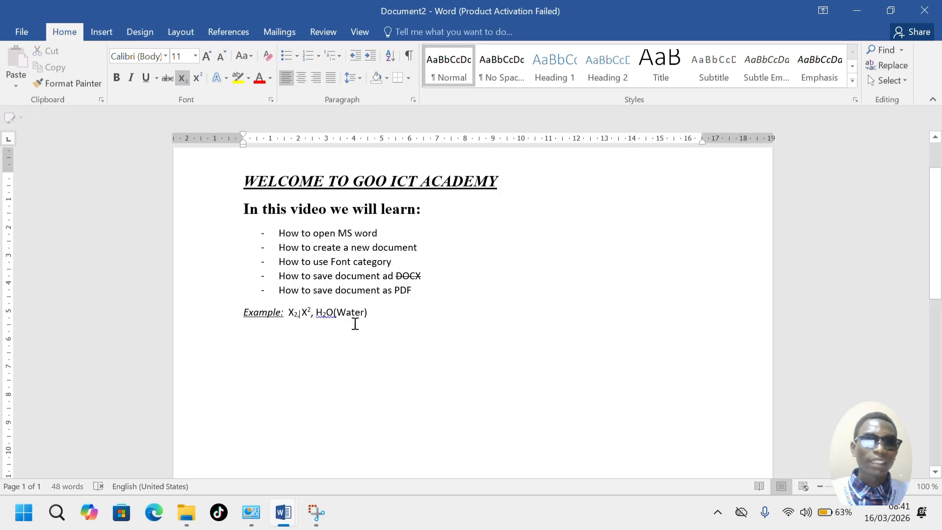
text(,)
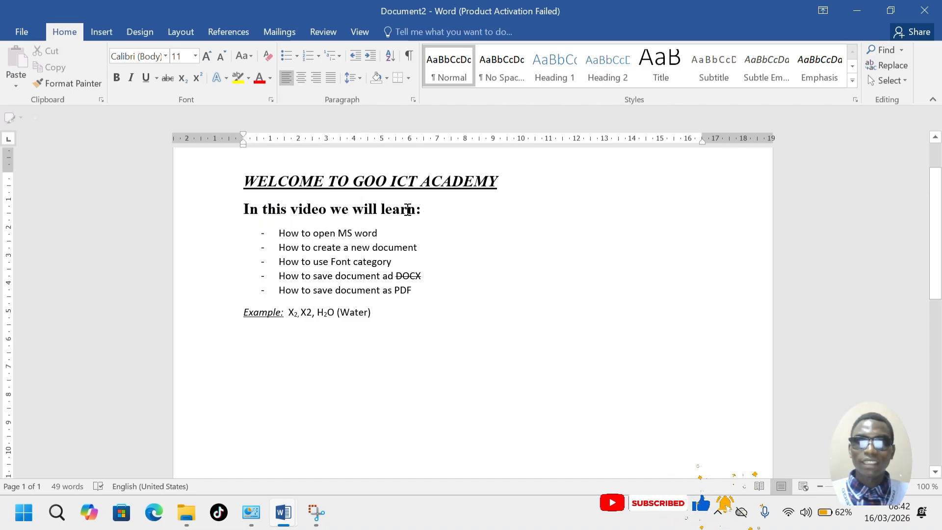
Step: Apply the gold text effect preset to the heading "In this video we will learn:"
drag(408, 209, 248, 212)
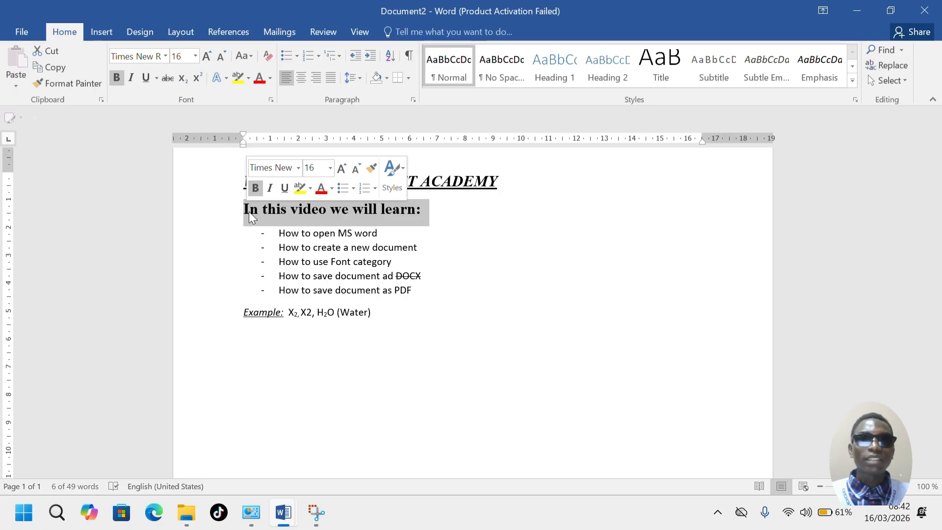
click(227, 78)
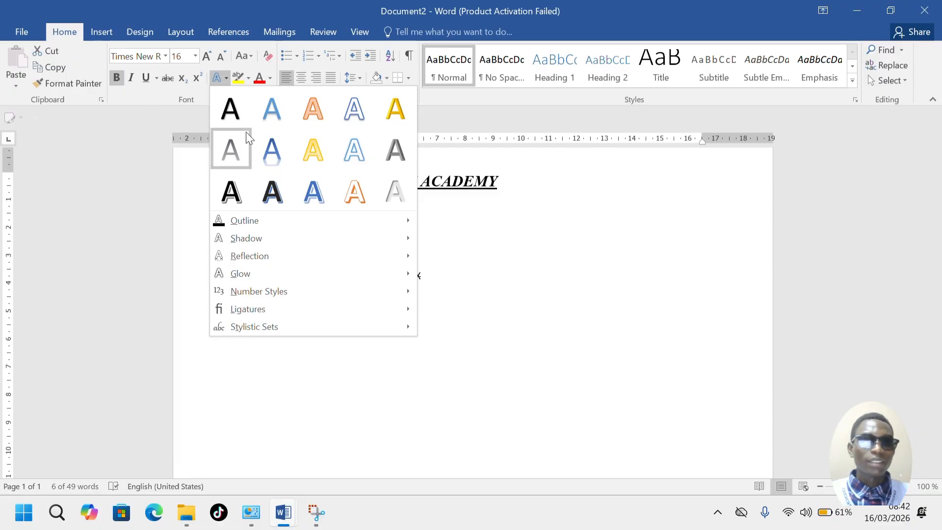
click(386, 113)
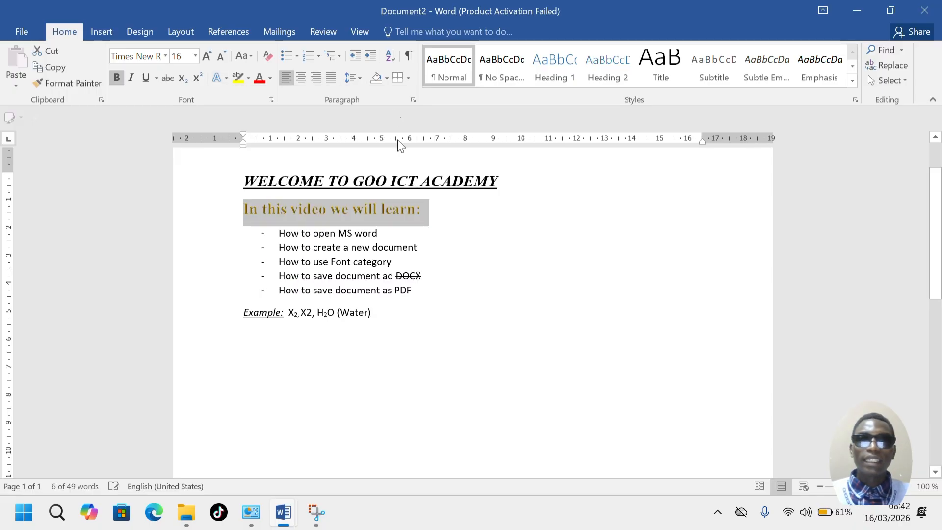
Step: Apply the light blue filled text effect preset to the heading "In this video we will learn:"
click(475, 265)
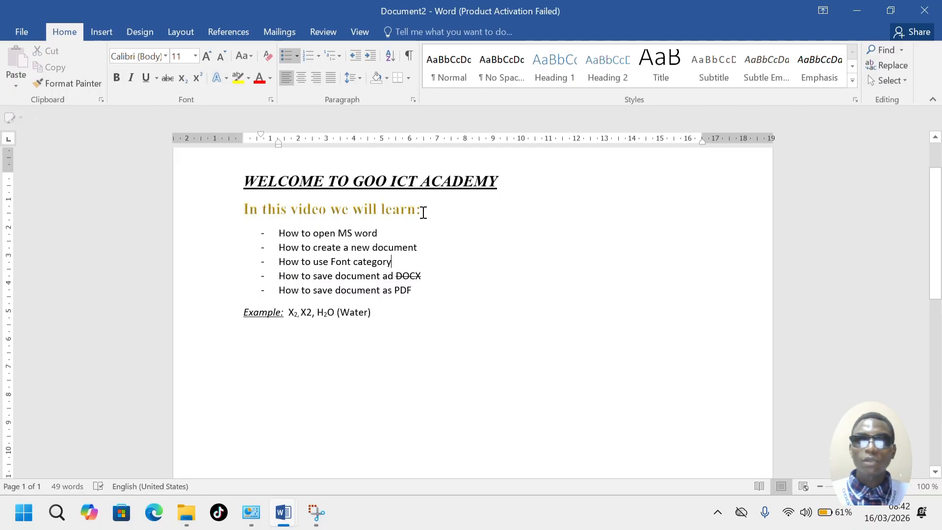
drag(422, 213, 245, 213)
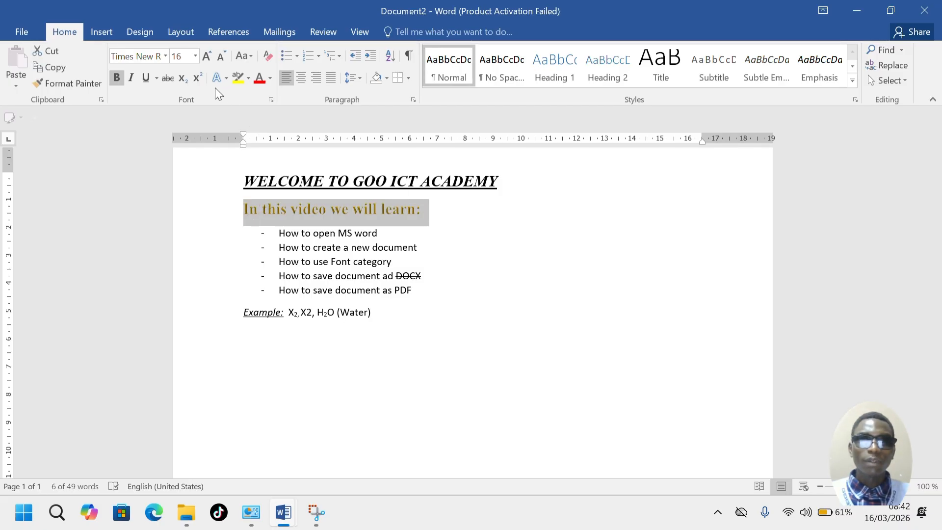
click(225, 79)
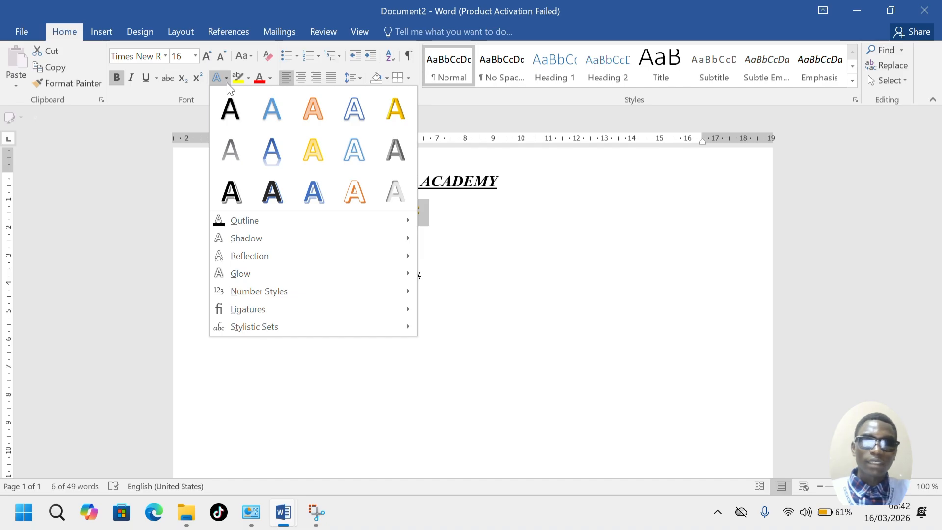
click(279, 110)
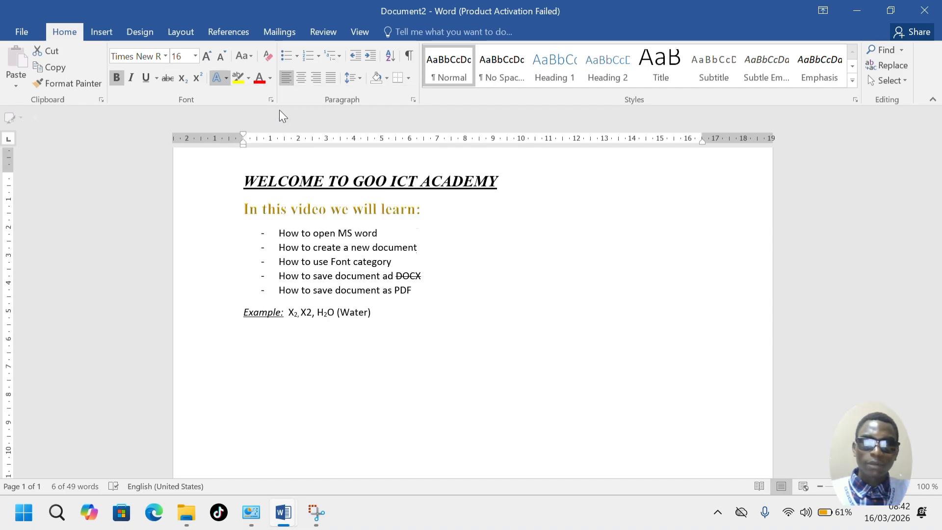
click(469, 290)
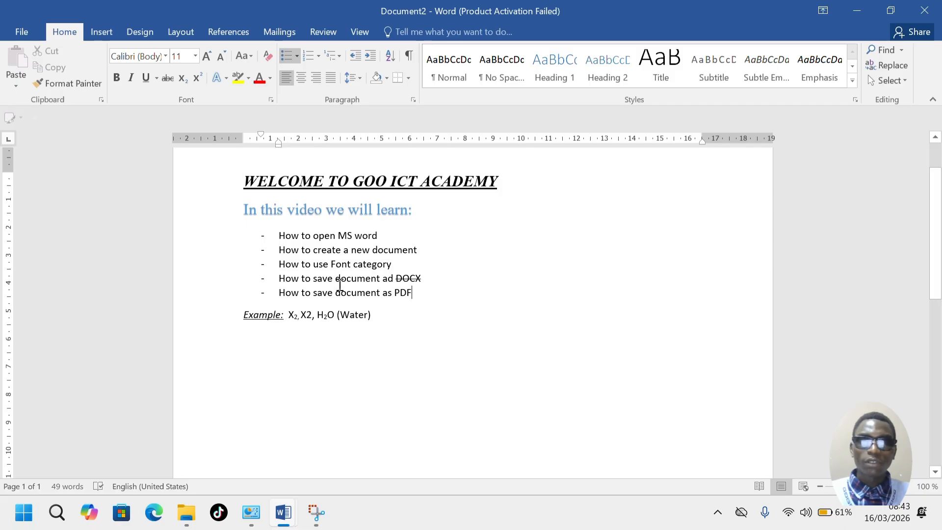
Step: Highlight the word "PDF" in the last list item in turquoise
double_click(407, 293)
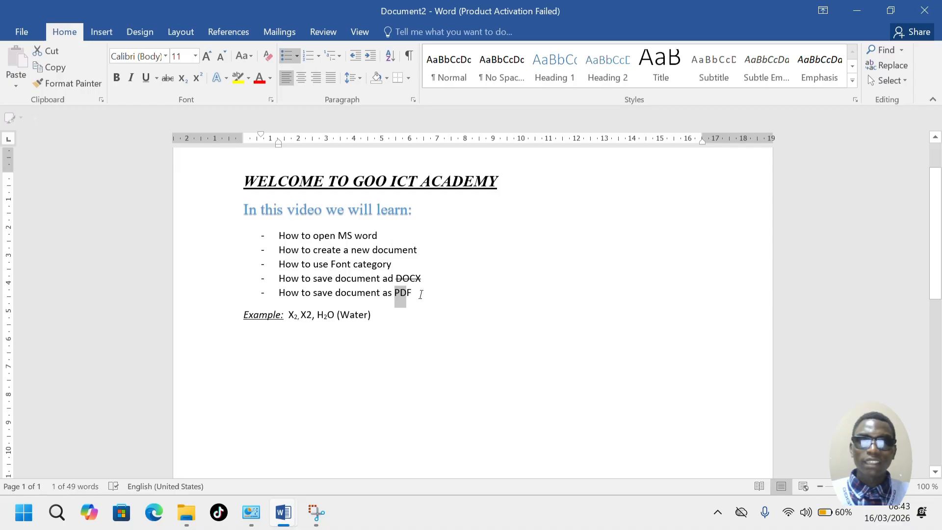
mouse_move(397, 299)
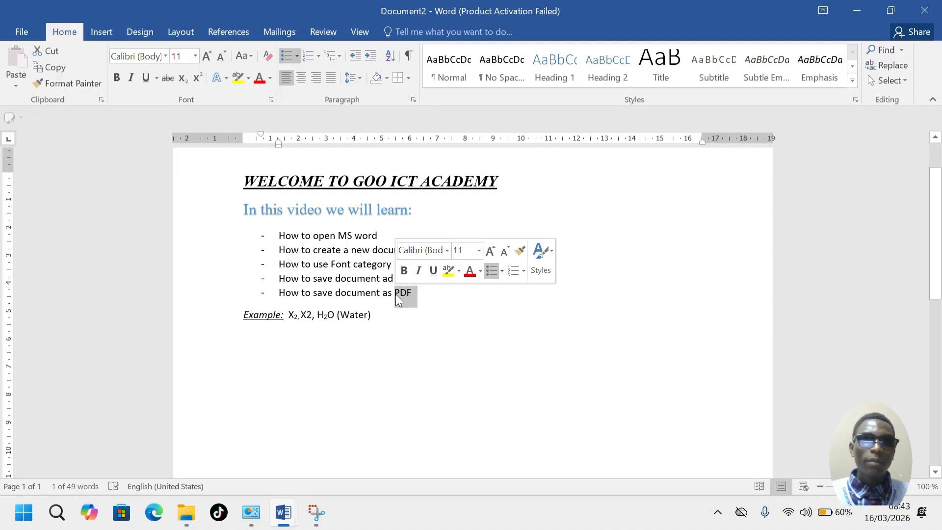
click(459, 271)
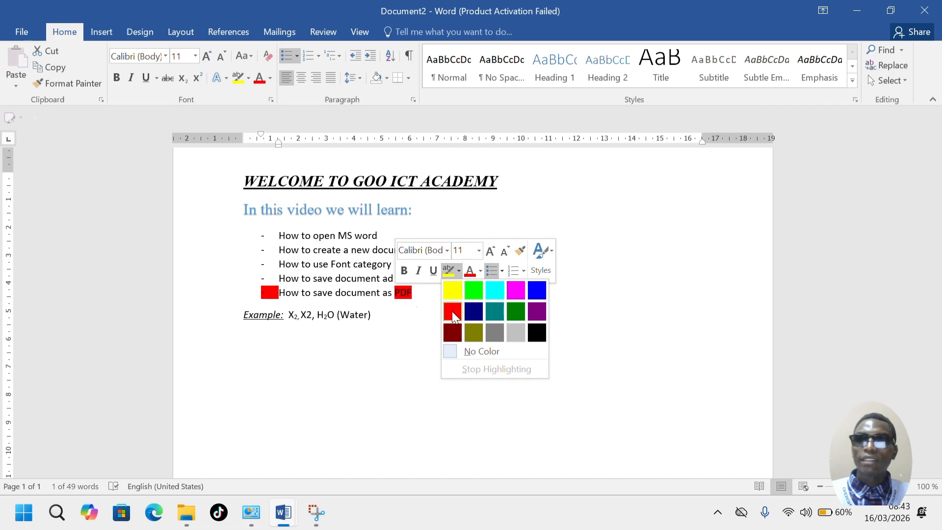
click(495, 292)
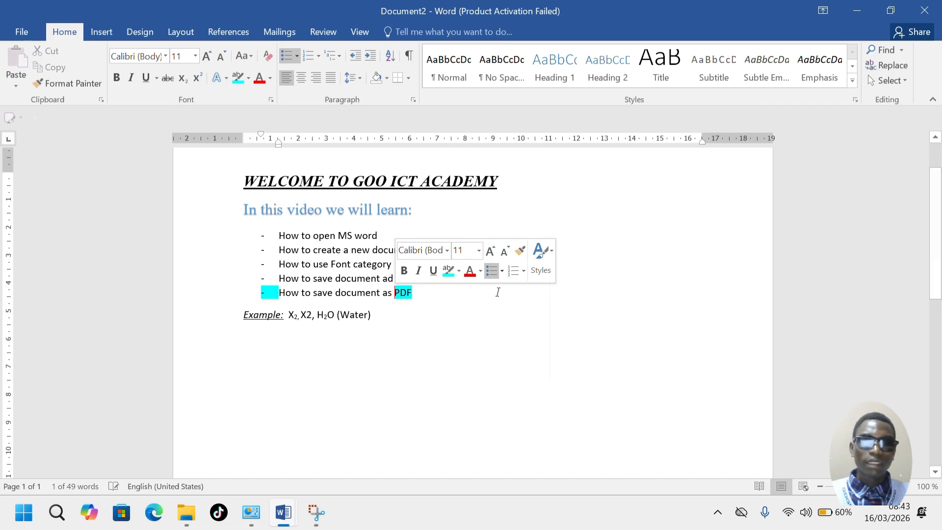
click(454, 315)
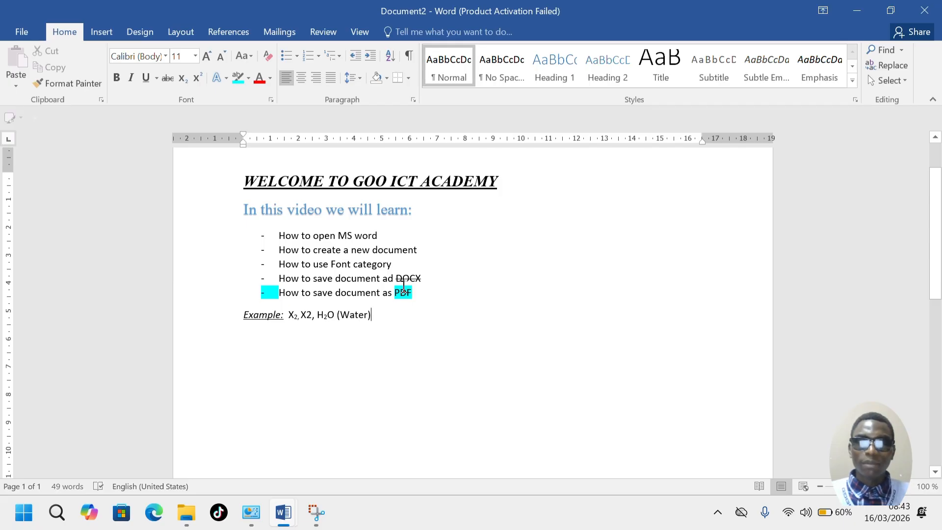
Step: Highlight "ad DOCX" in the fourth list item in yellow
drag(382, 278, 428, 278)
click(405, 278)
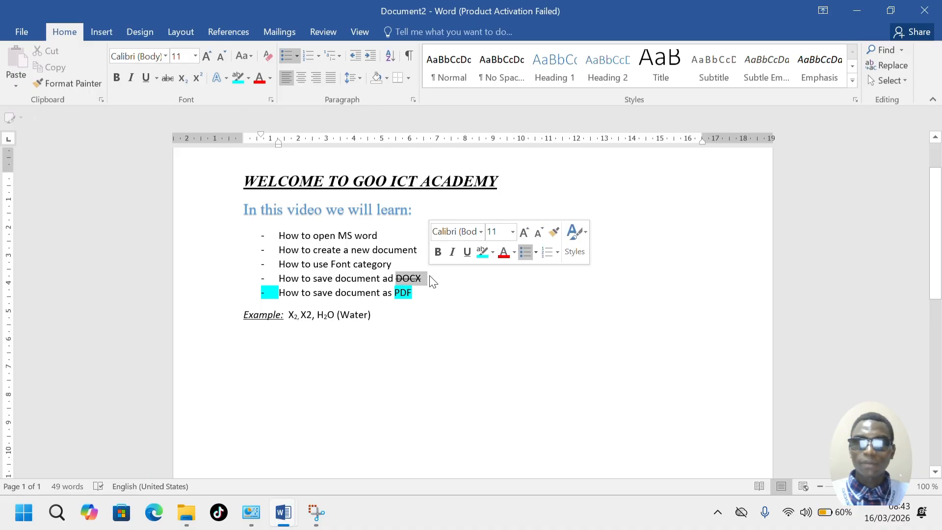
click(396, 278)
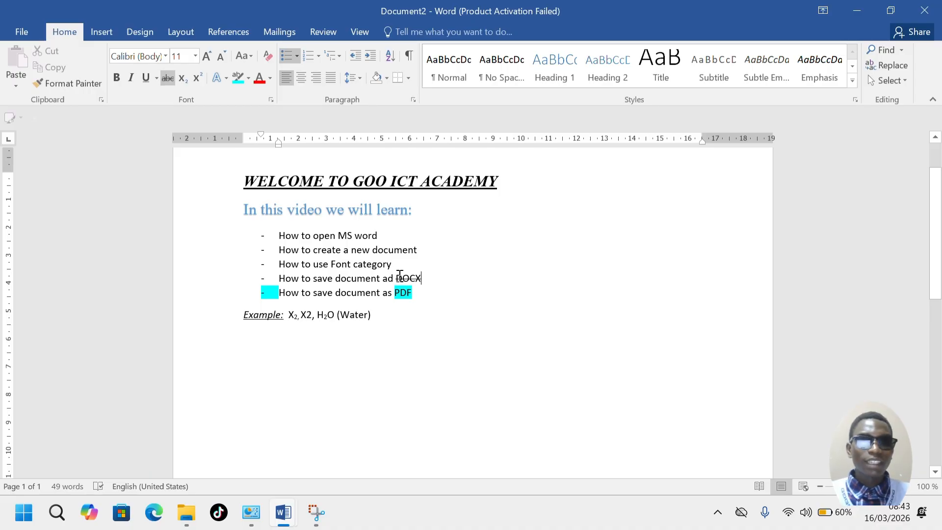
mouse_move(394, 278)
mouse_down()
mouse_move(421, 278)
mouse_move(400, 276)
mouse_up()
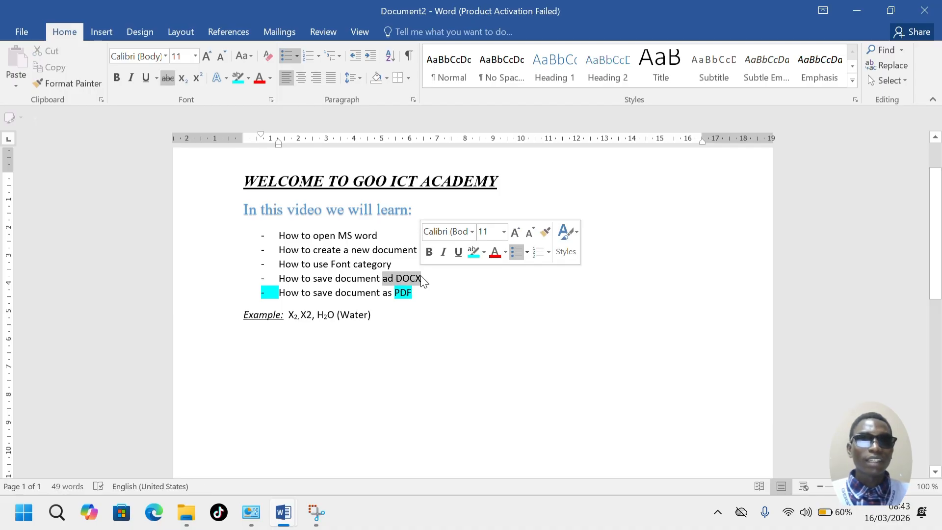
click(505, 256)
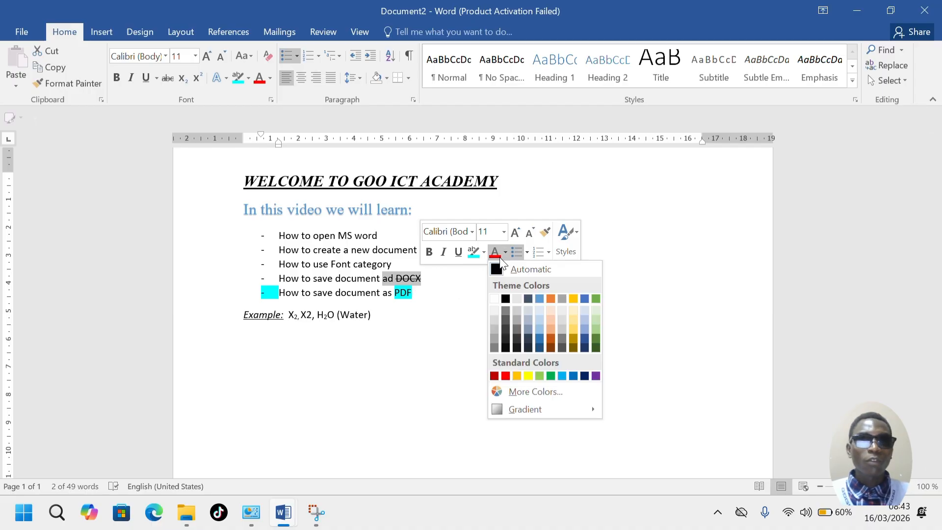
click(484, 251)
click(483, 252)
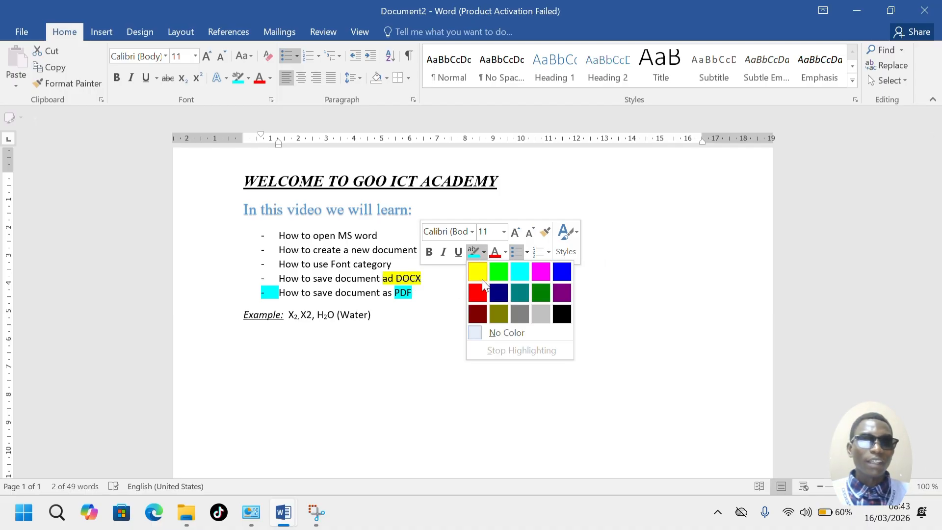
click(479, 269)
click(446, 316)
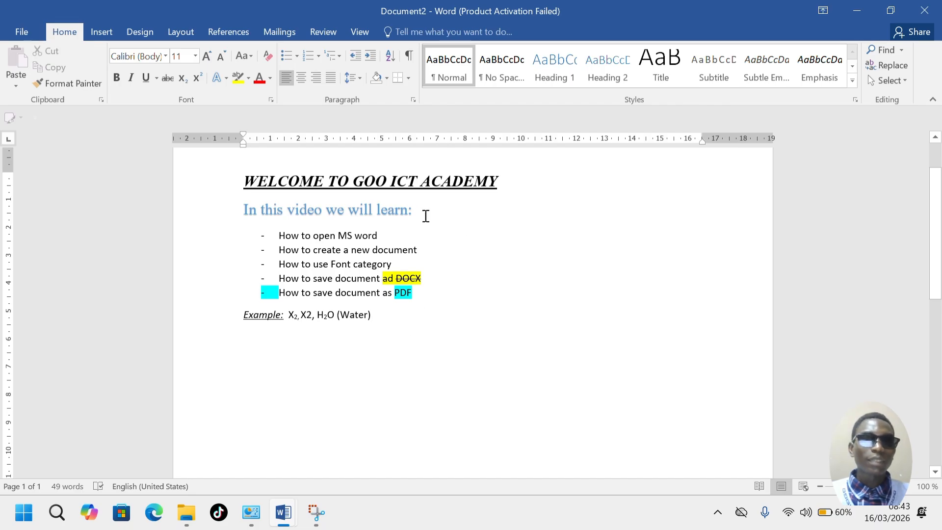
Step: Highlight the heading "In this video we will learn:" in purple
drag(405, 210, 241, 215)
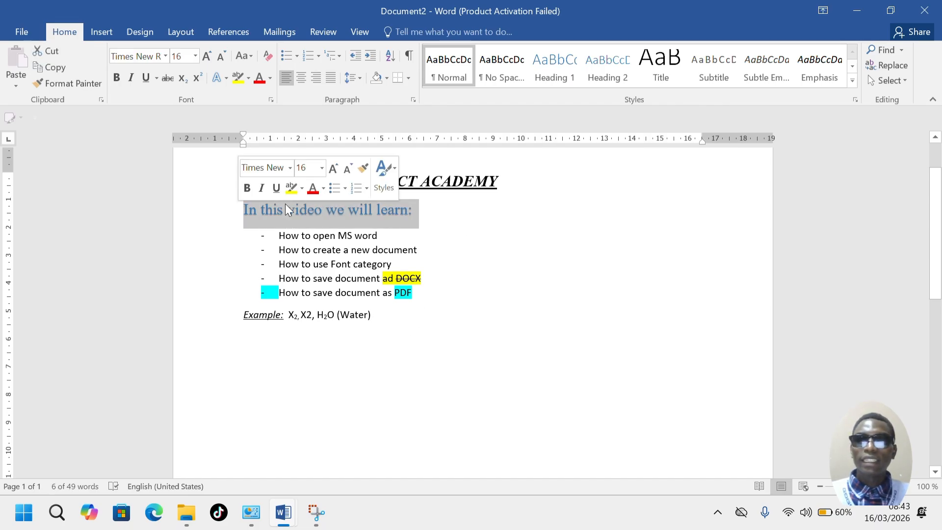
click(303, 188)
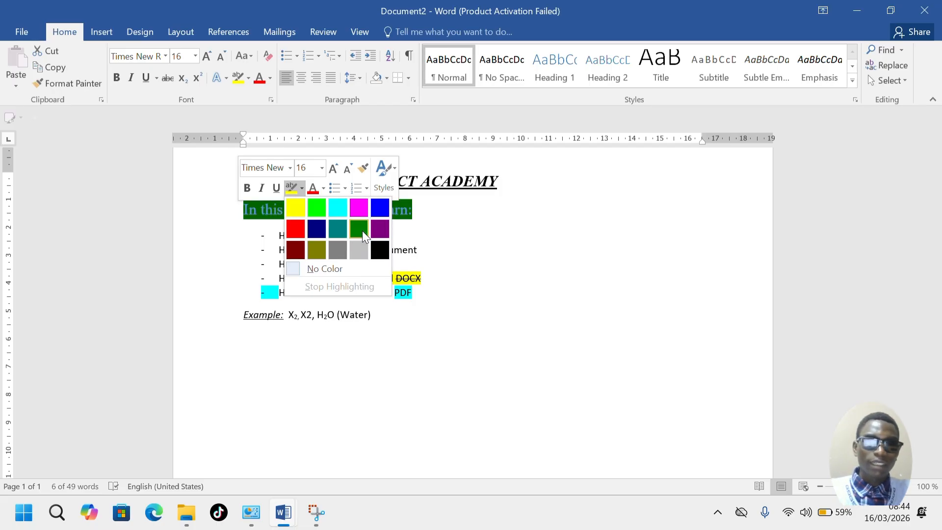
click(380, 231)
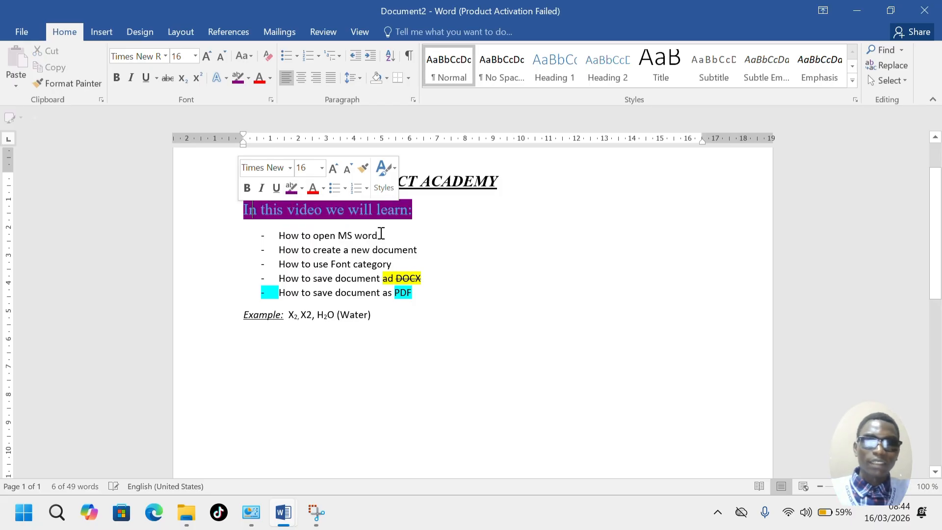
click(514, 266)
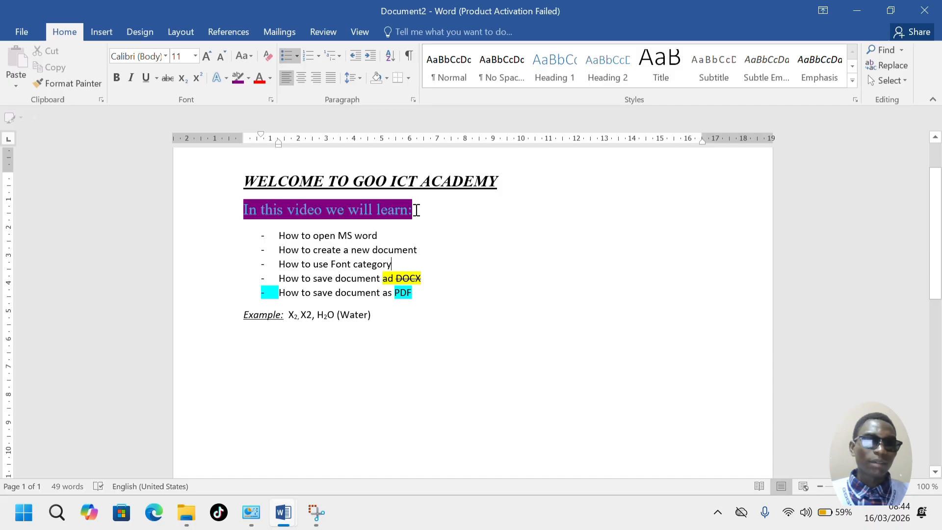
Step: Remove the purple highlight from the heading "In this video we will learn:"
drag(413, 210, 244, 210)
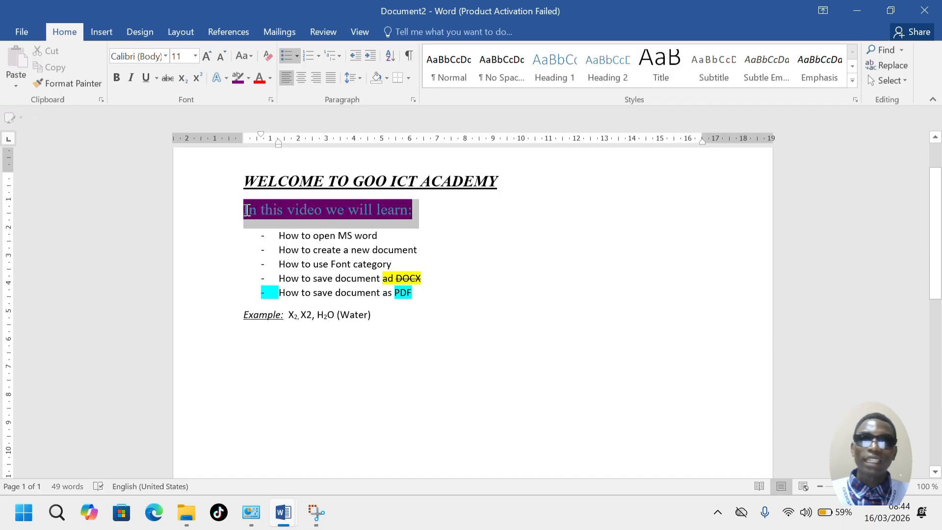
click(248, 81)
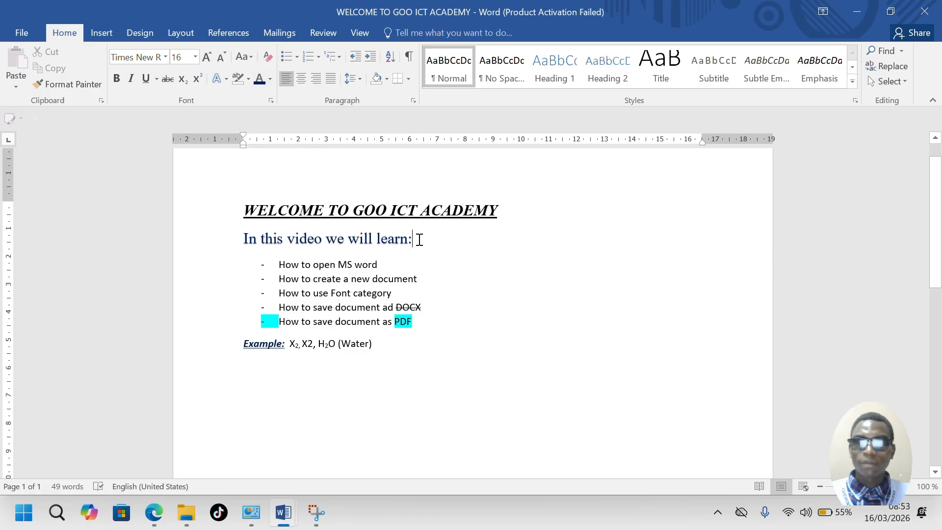
Step: Set the font colour of the heading "In this video we will learn:" to standard red
drag(408, 237, 243, 237)
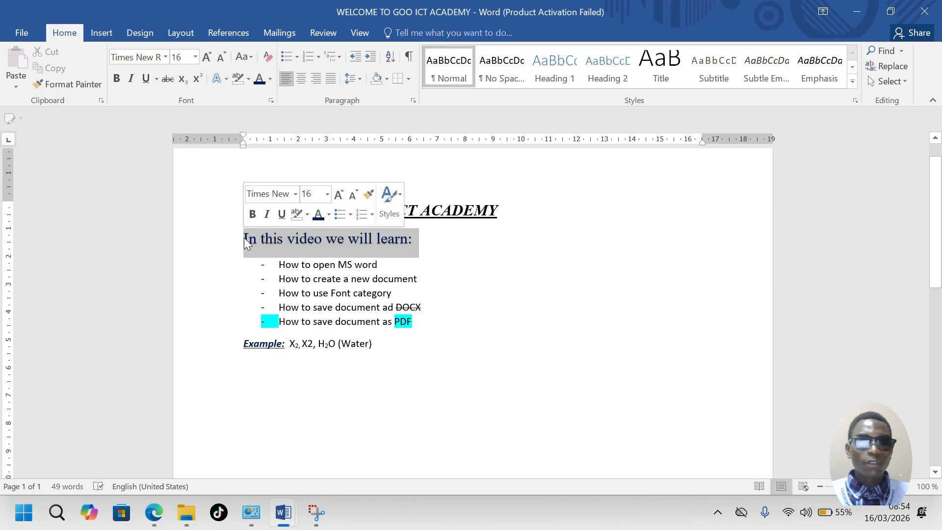
click(269, 79)
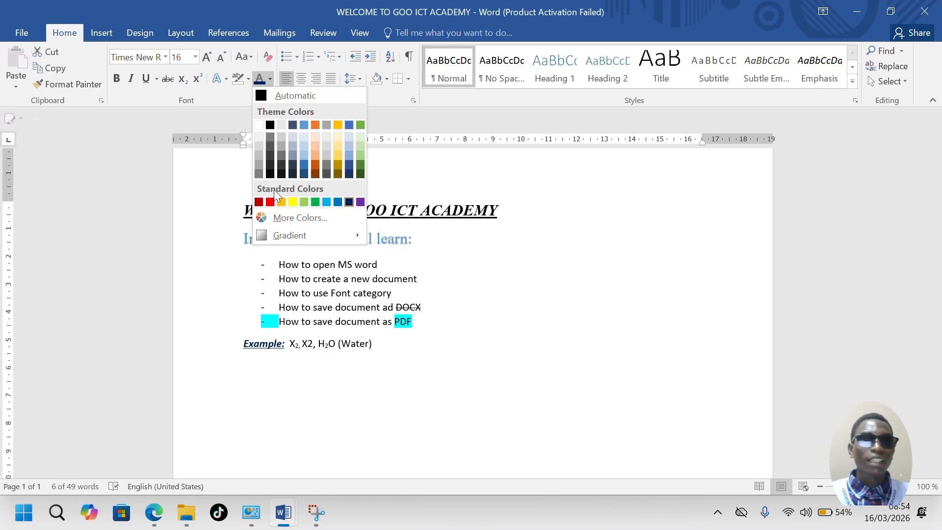
click(270, 202)
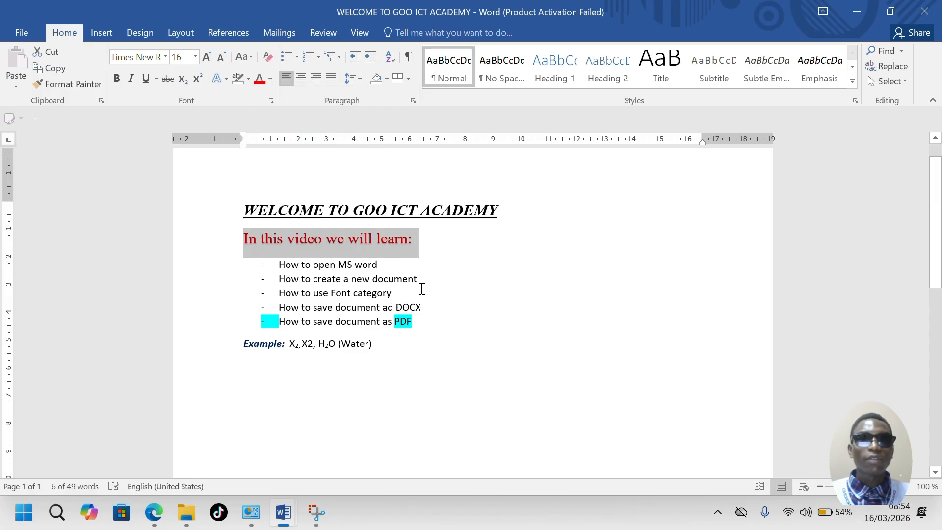
click(424, 291)
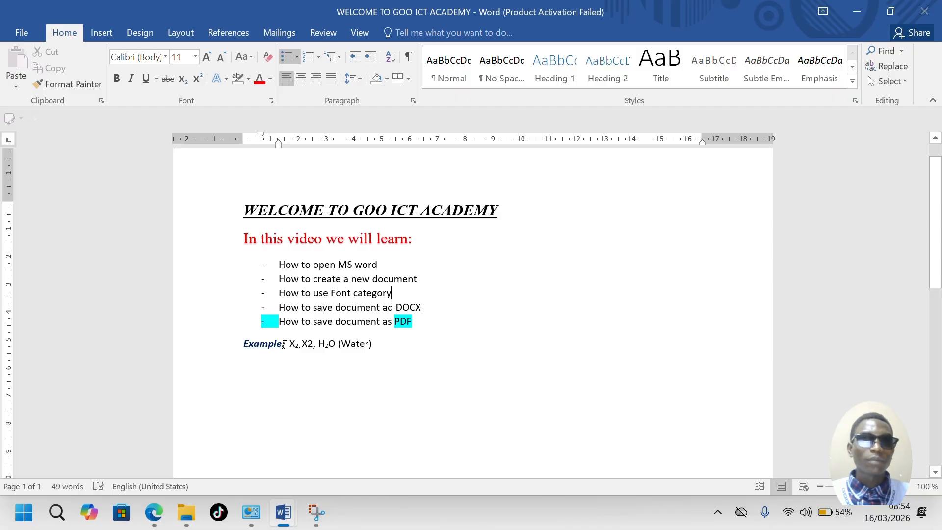
Step: Change the font colour of the "Example" label below the list to standard purple
drag(284, 343, 243, 345)
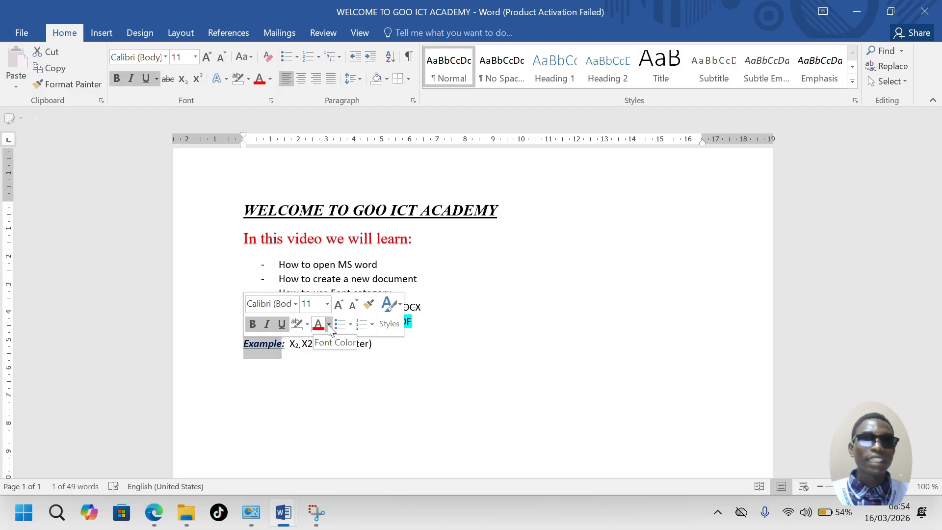
click(329, 325)
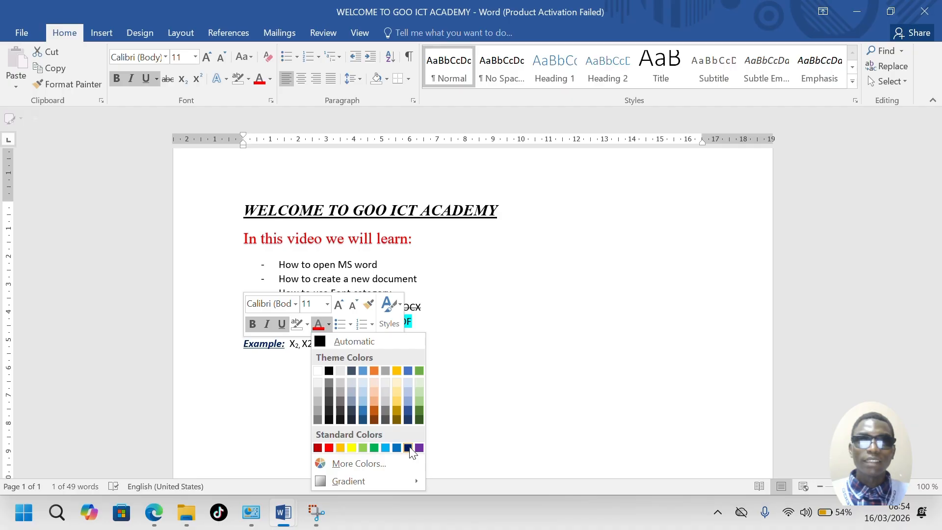
click(420, 448)
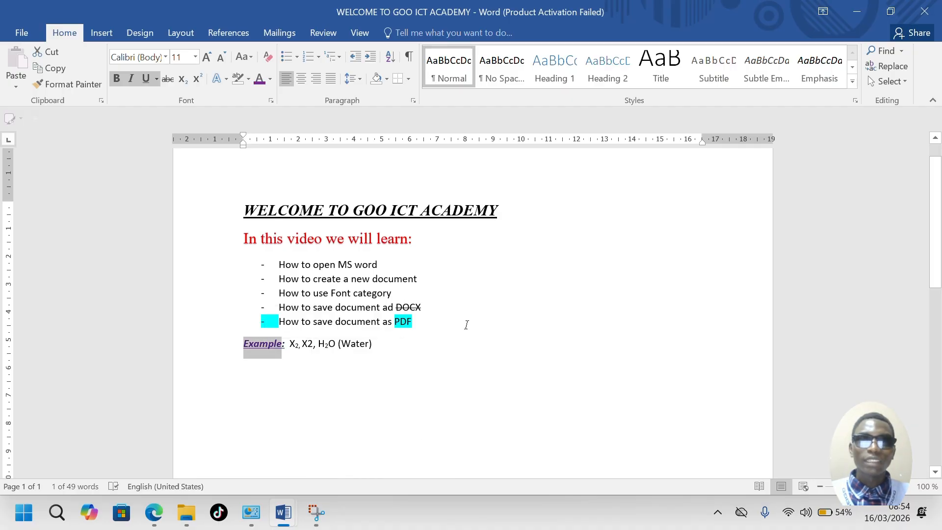
click(465, 324)
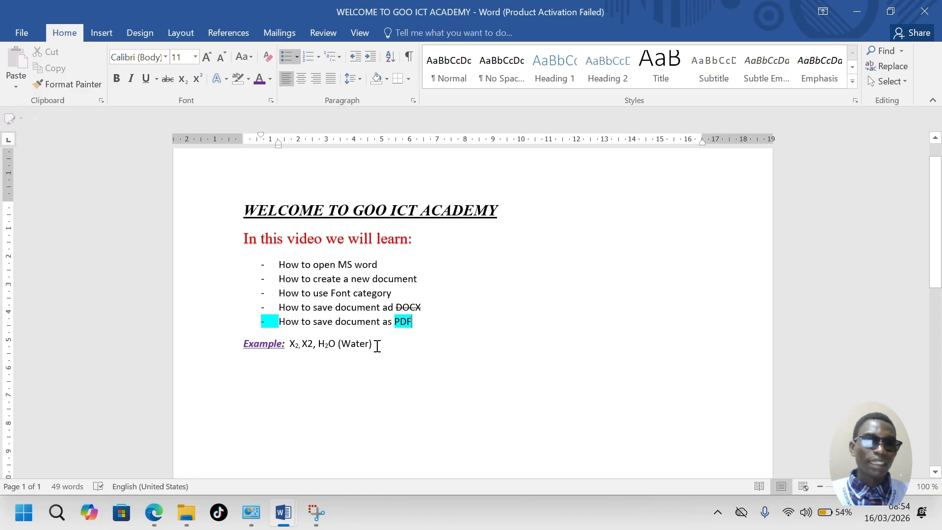
Step: Try clearing all formatting from the whole Example line and undo the clearing
drag(374, 344, 244, 344)
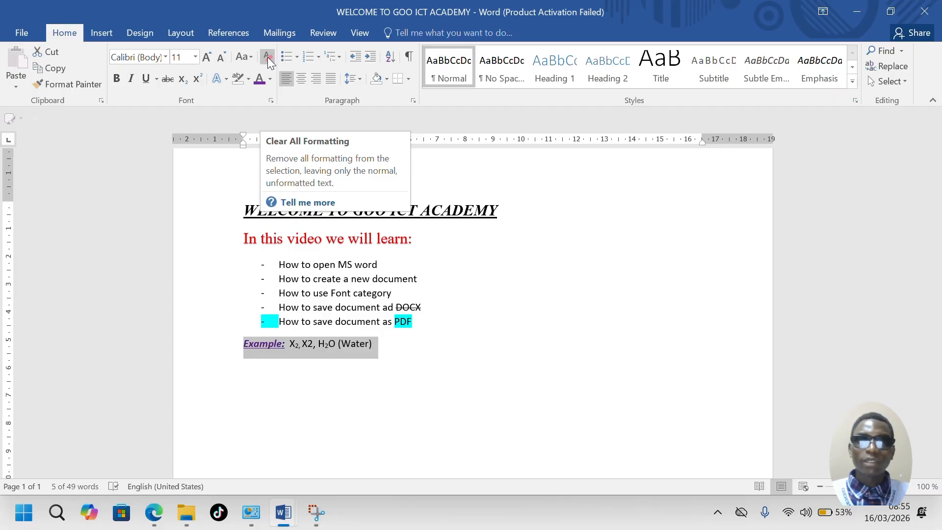
click(267, 57)
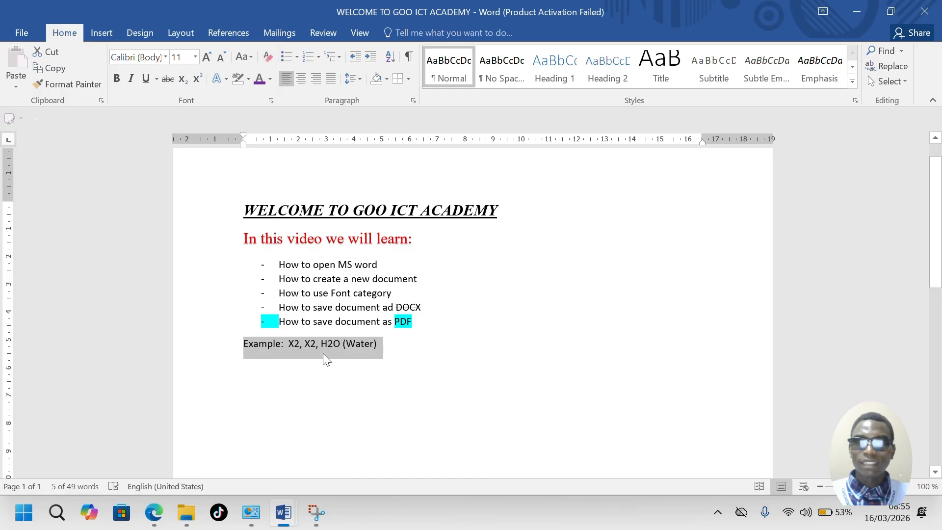
click(337, 388)
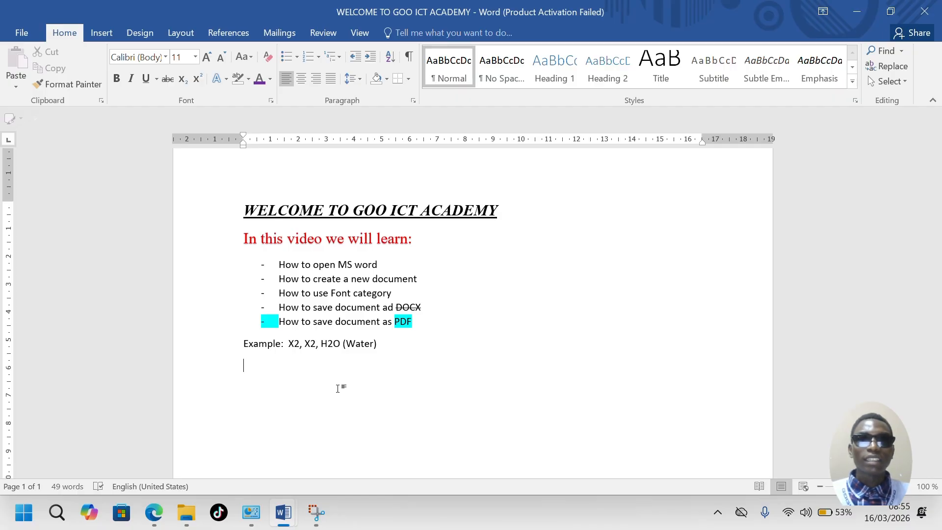
key(shift+Up)
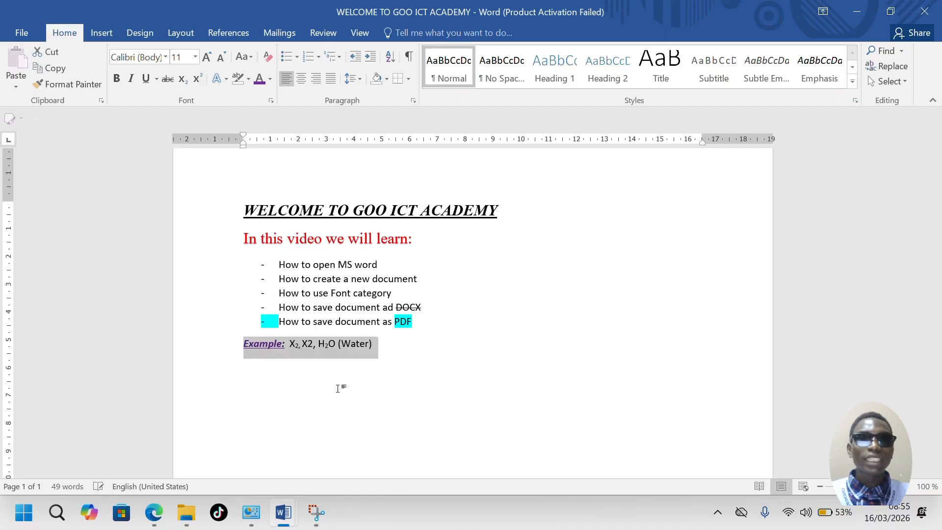
click(385, 361)
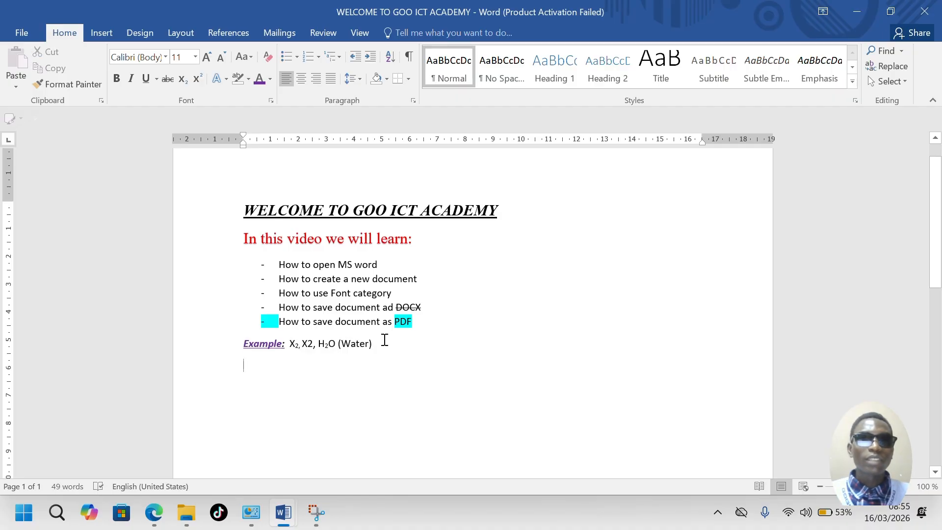
Step: Clear all formatting from the whole Example line below the list
drag(368, 347, 242, 352)
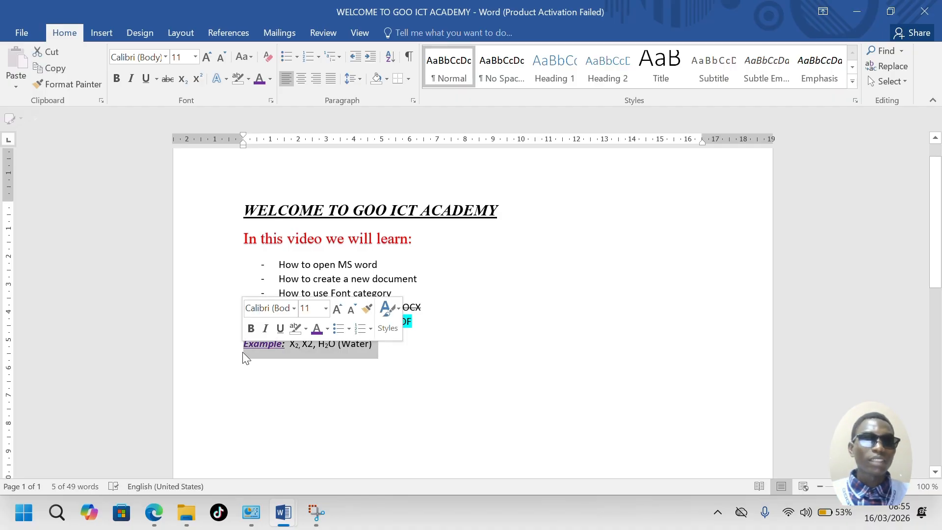
click(265, 58)
click(348, 423)
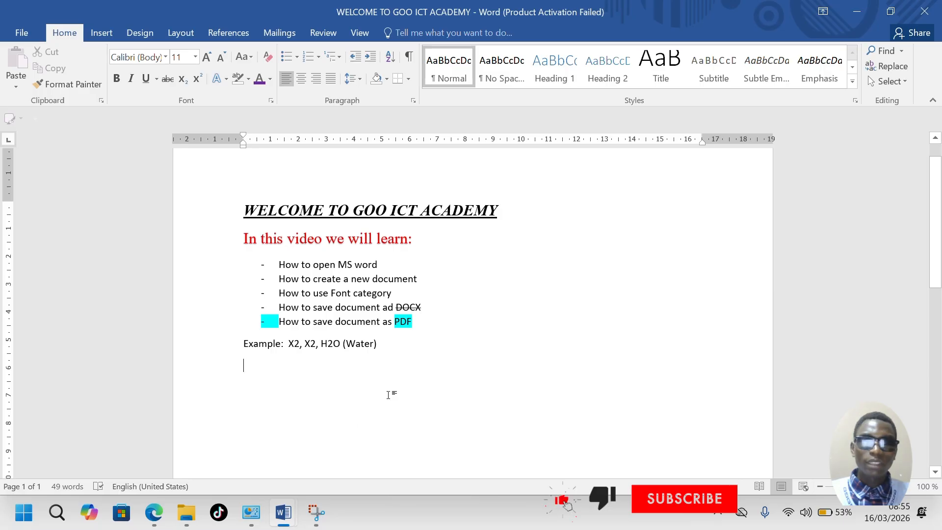
Step: Save a copy of the document to the Desktop as a Word Document named "WELCOME TO GOO ICT ACADEMY Channel"
click(25, 31)
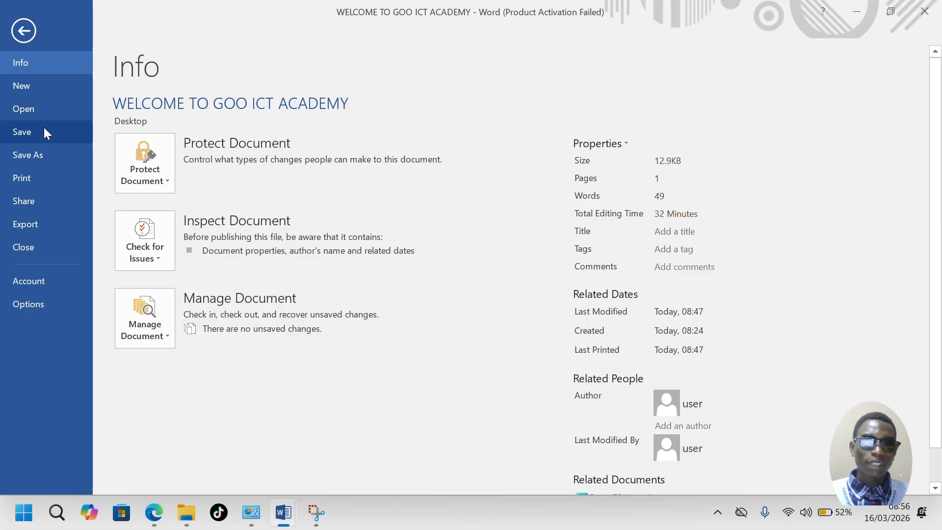
click(36, 155)
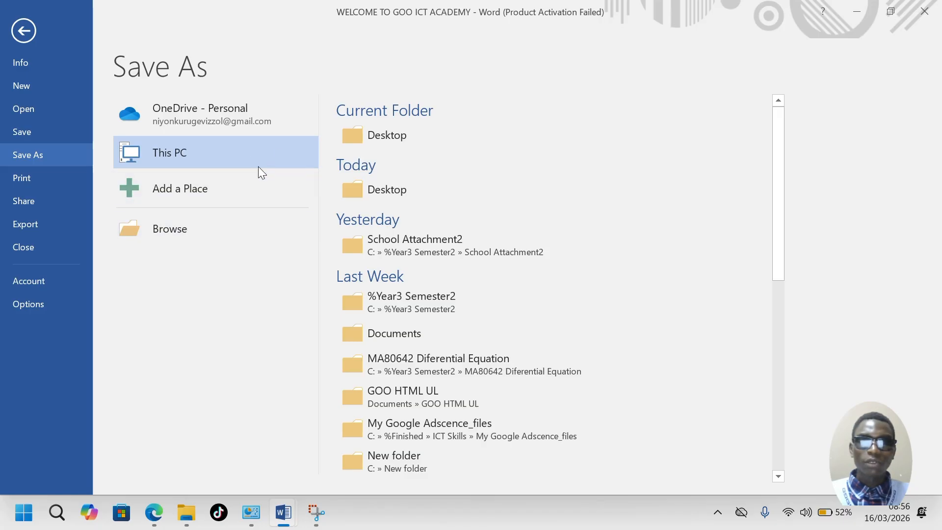
click(379, 137)
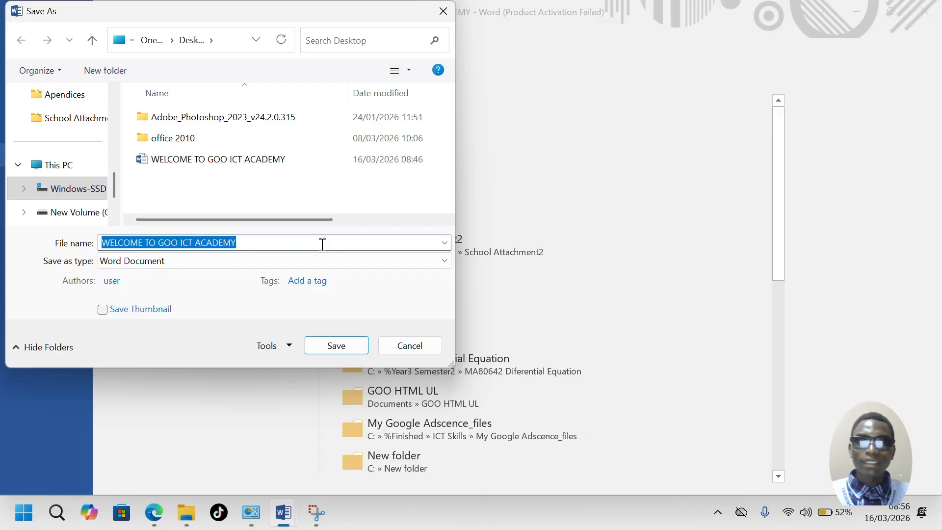
click(282, 242)
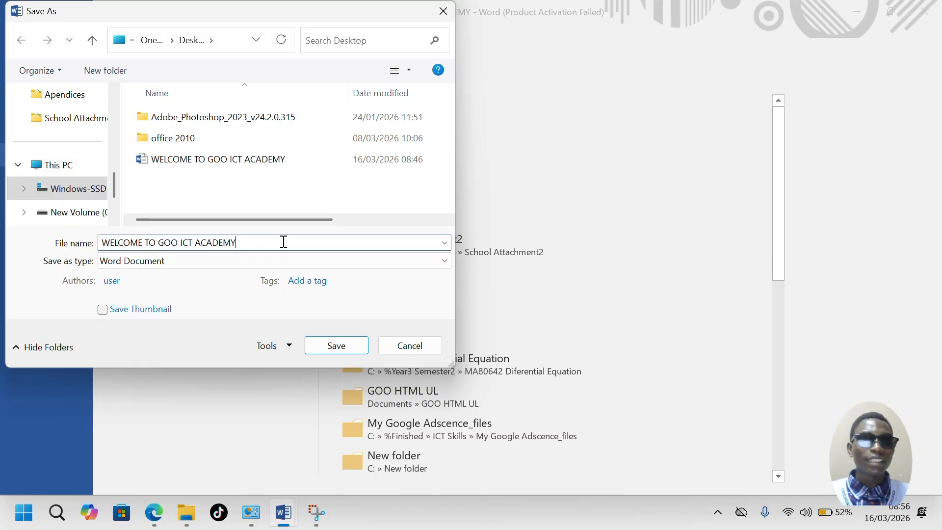
text(Channel)
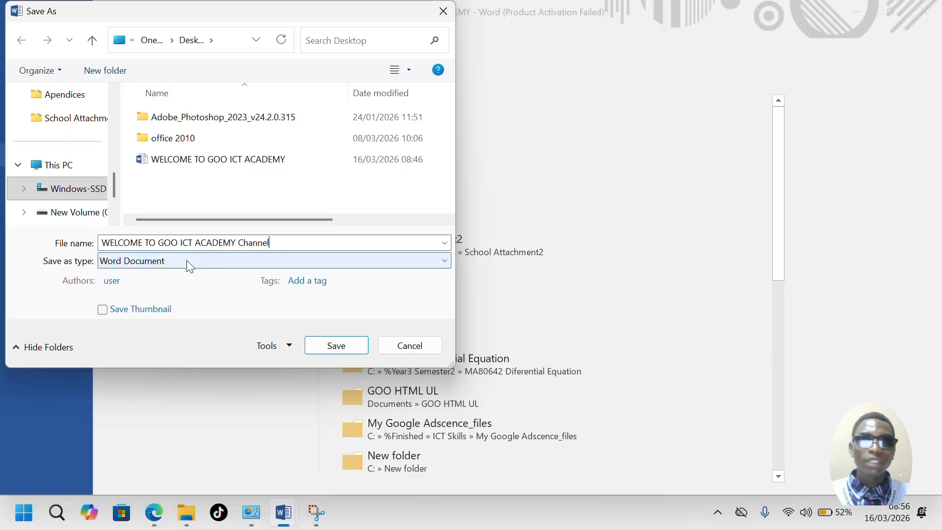
click(335, 345)
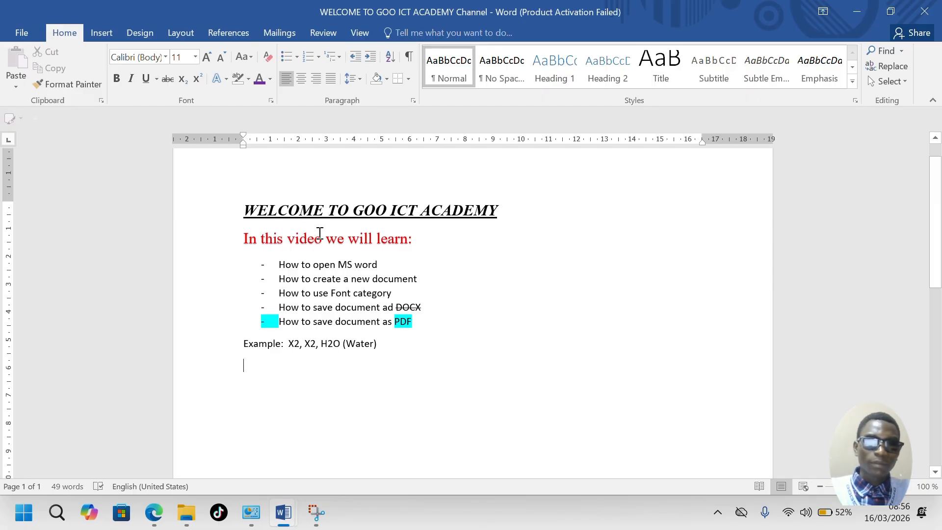
Step: Check the Desktop folder in File Explorer for the saved Word copy and return to the document in Word
click(186, 512)
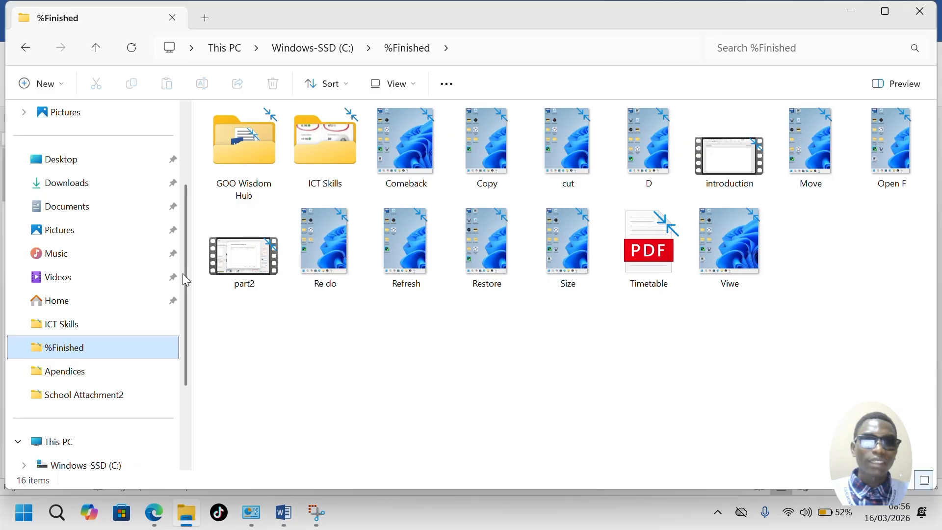
click(80, 170)
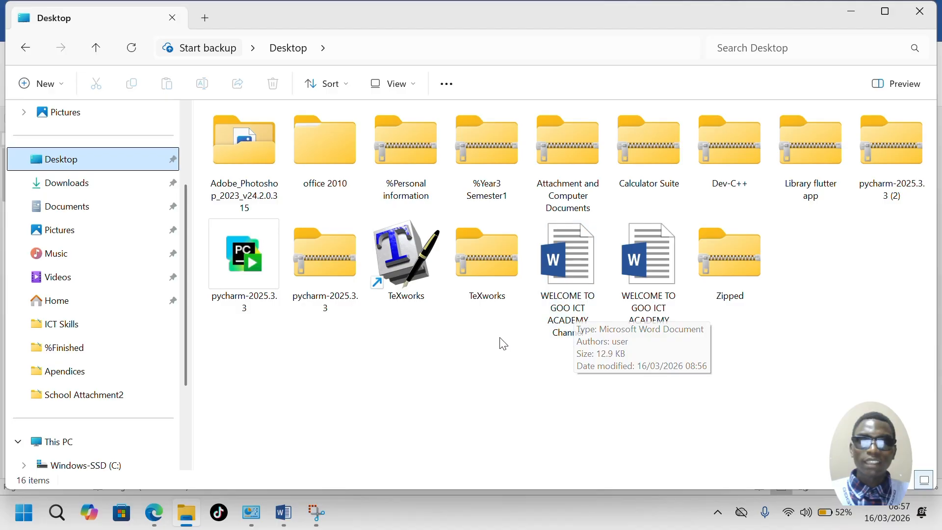
mouse_move(291, 522)
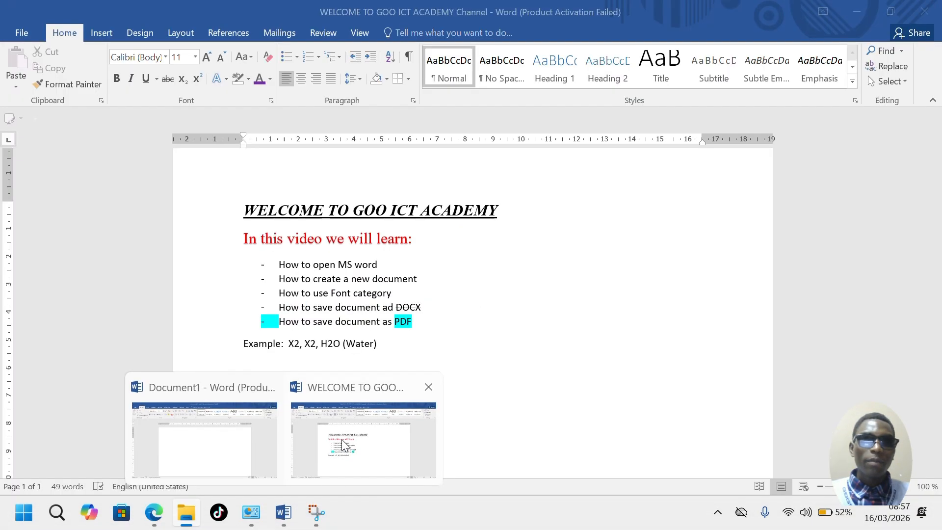
click(344, 432)
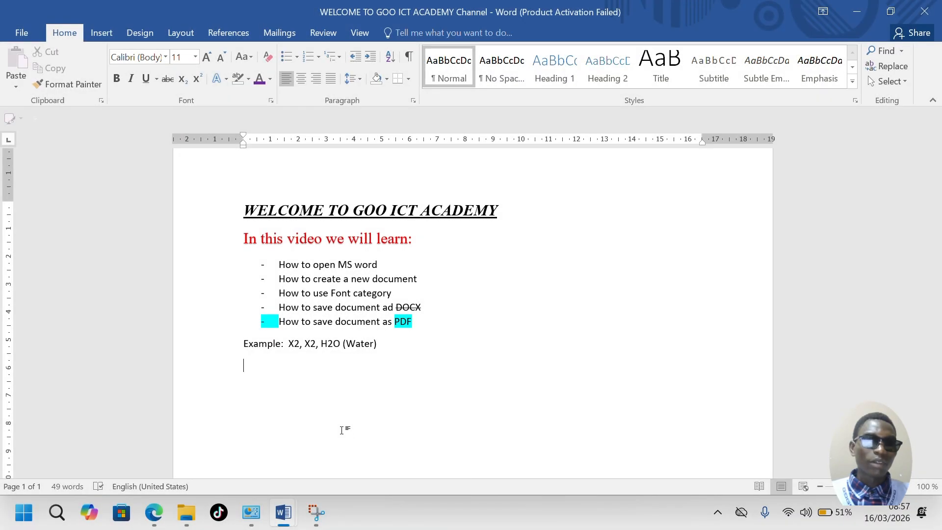
Step: Save the document to the Desktop as a PDF named "WELCOME TO GOO ICT ACADEMY Channel"
click(21, 32)
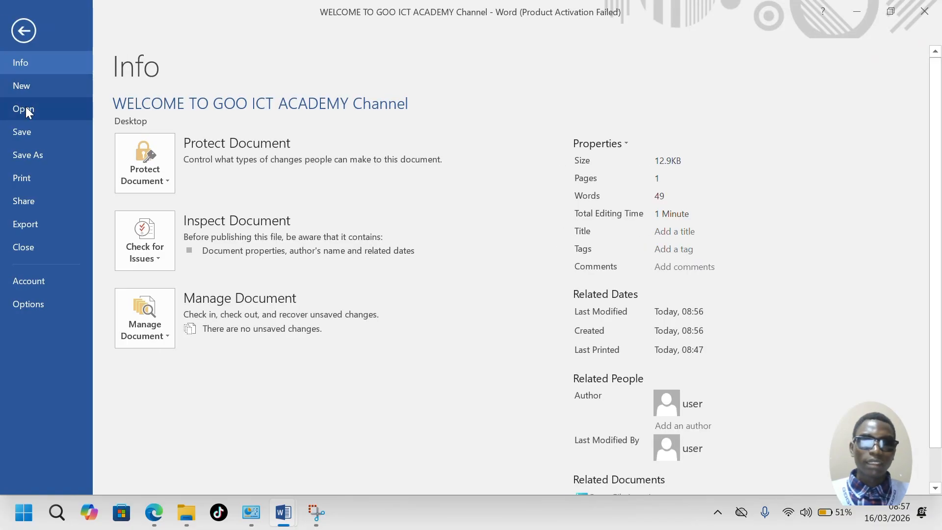
click(33, 154)
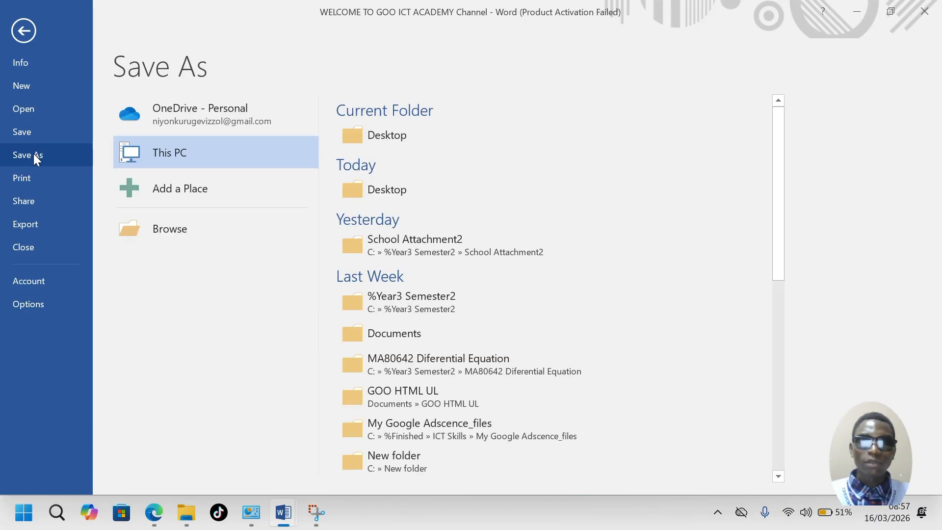
click(383, 139)
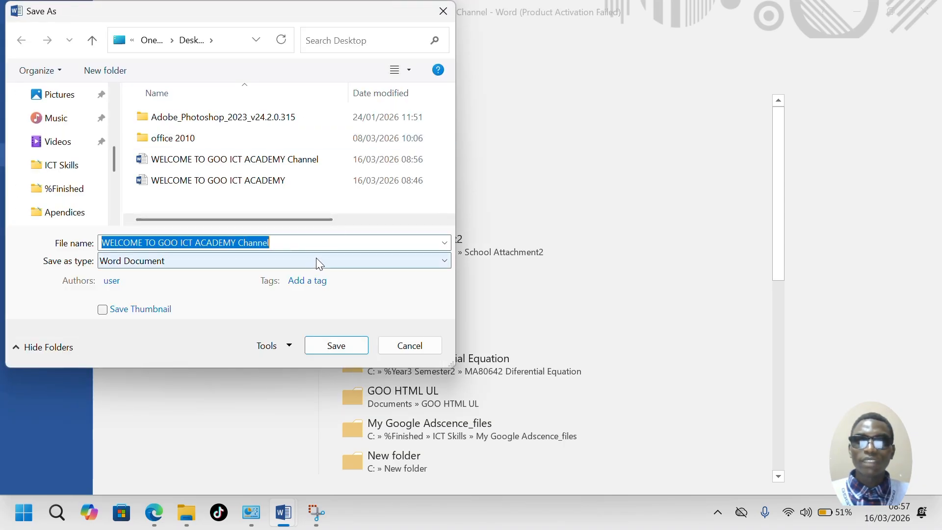
click(282, 244)
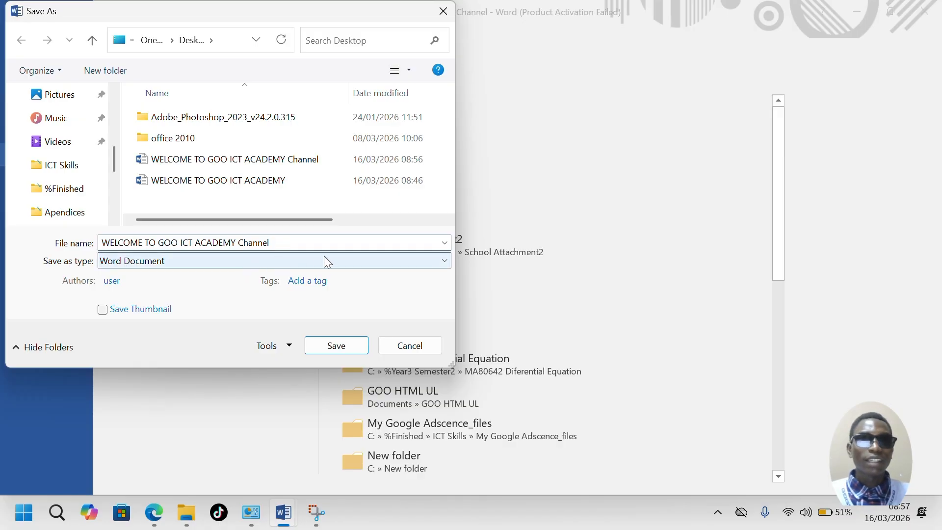
click(440, 261)
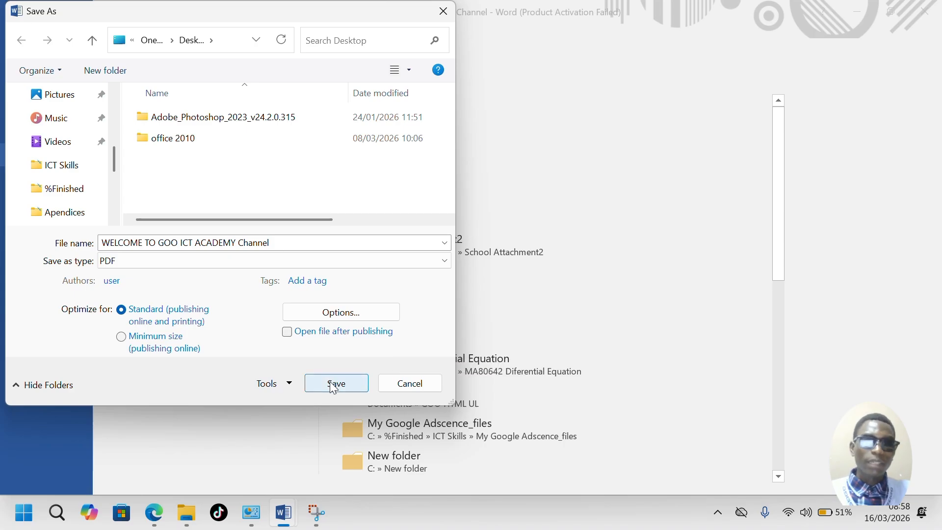
click(336, 383)
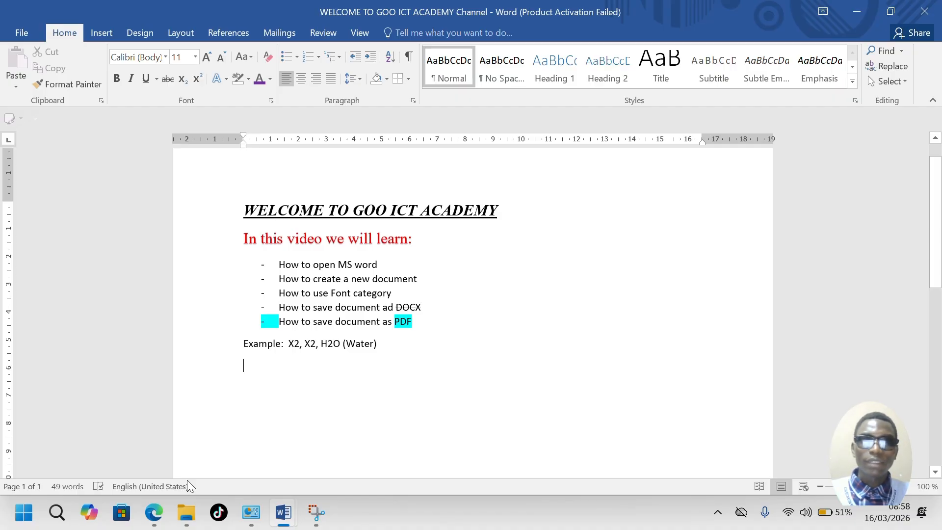
Step: Open the "WELCOME TO GOO ICT ACADEMY Channel" PDF from the Desktop folder in File Explorer and close the older PDF tab
mouse_move(187, 513)
click(179, 459)
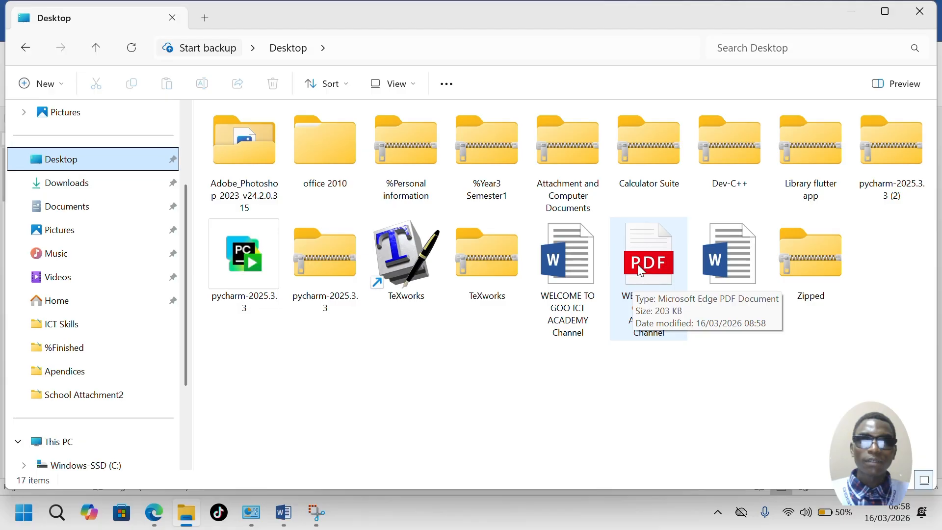
click(650, 271)
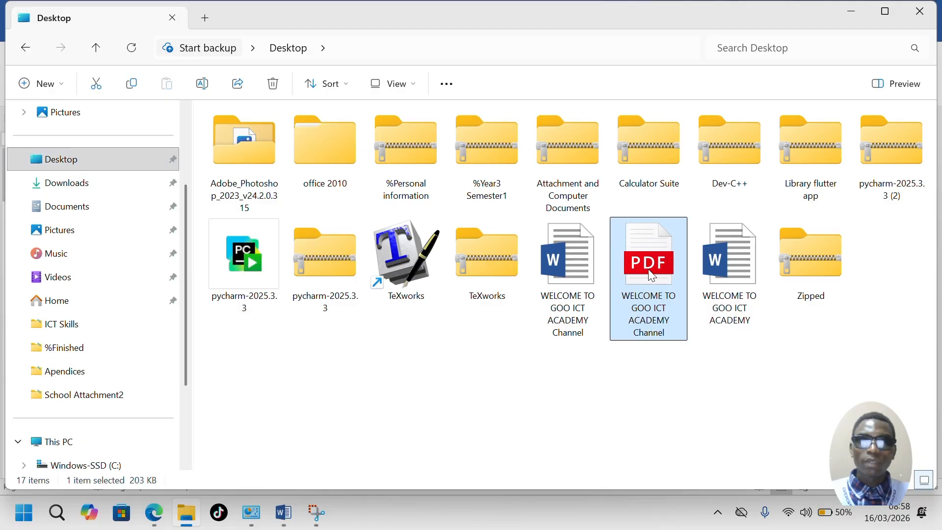
double_click(650, 271)
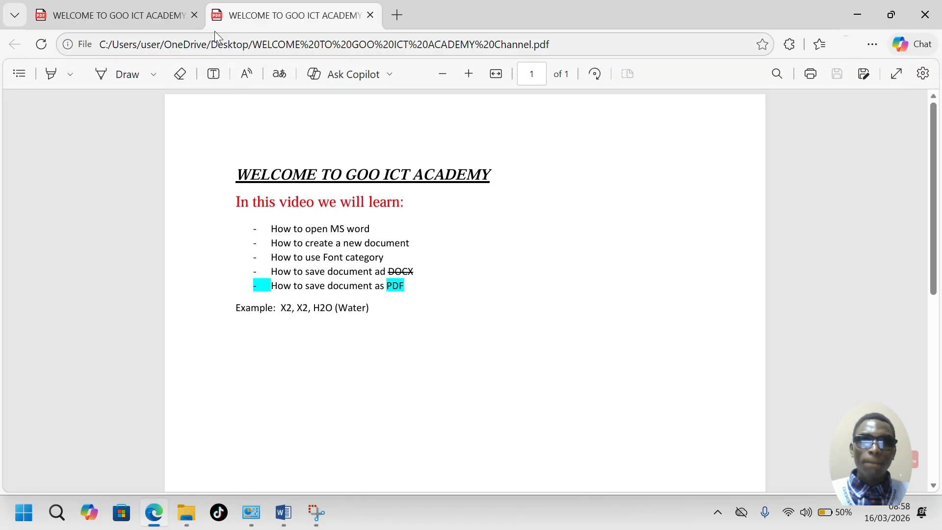
click(194, 15)
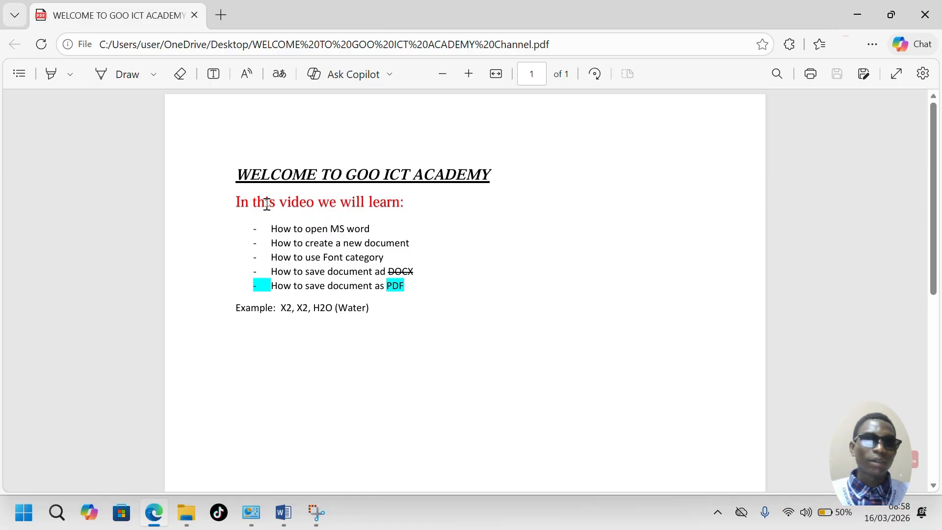